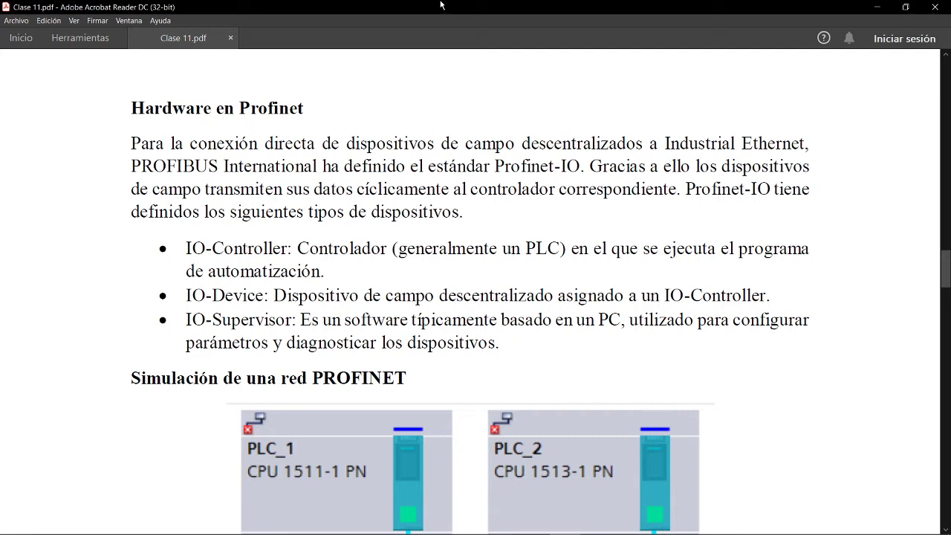
# - Highlight the IO-Controller, IO-Device and IO-Supervisor terms in the Hardware en Profinet section of Clase 11.pdf
pyautogui.moveTo(554, 166); pyautogui.dragTo(581, 166)
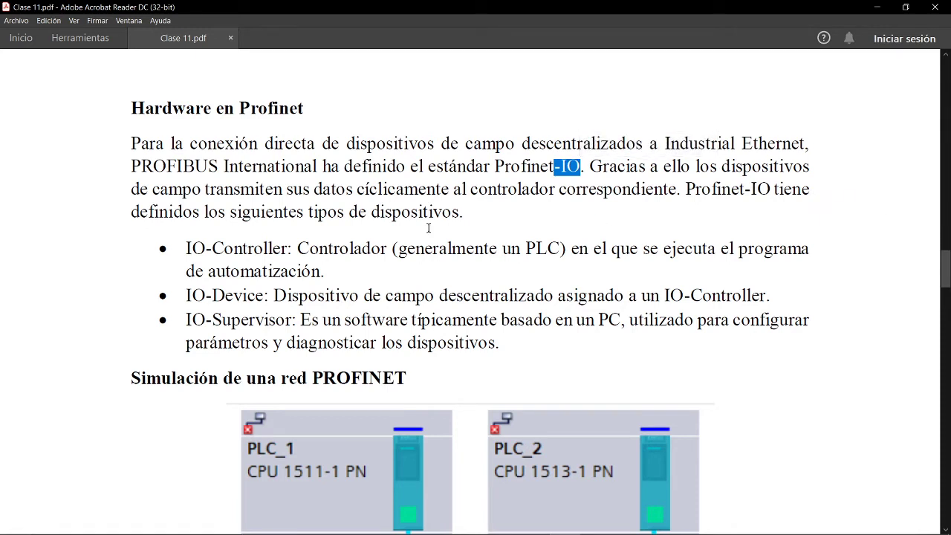
pyautogui.moveTo(185, 248); pyautogui.dragTo(289, 249)
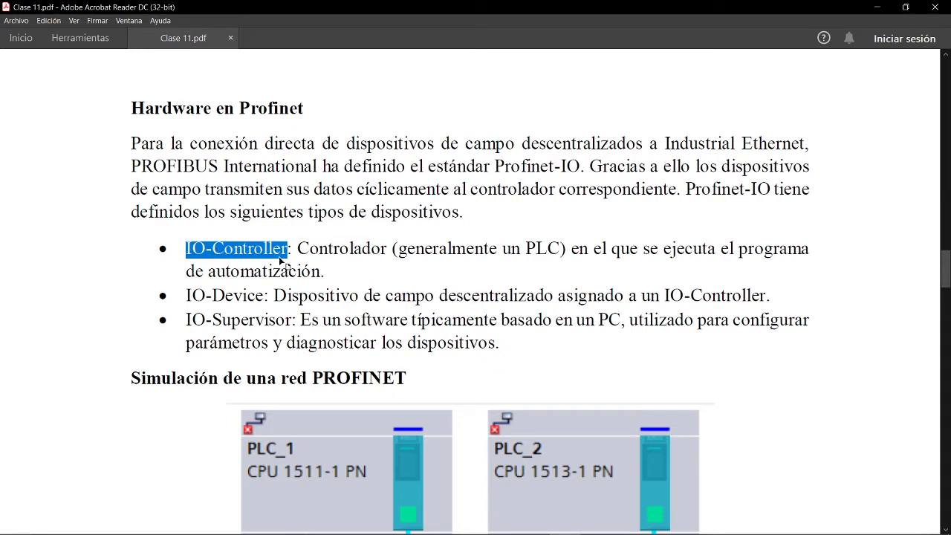
pyautogui.moveTo(206, 296); pyautogui.dragTo(225, 295)
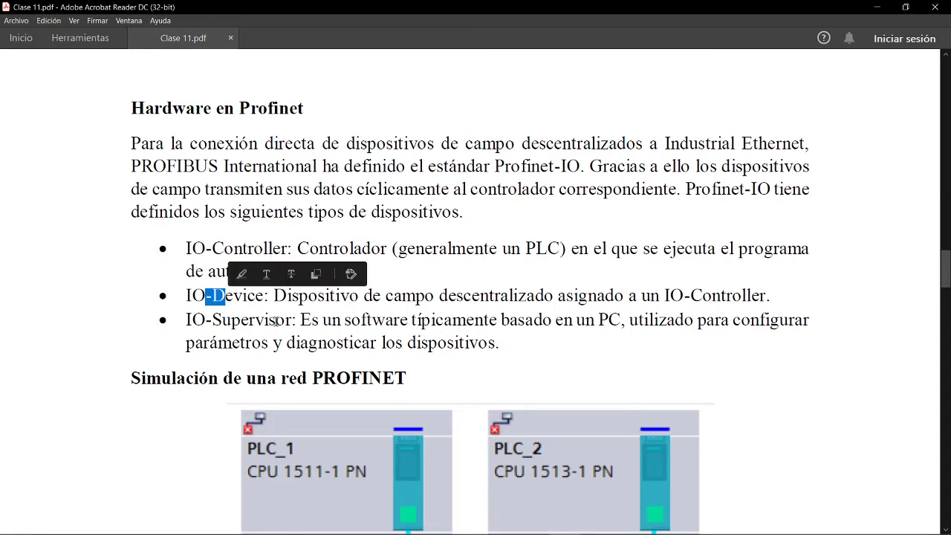
pyautogui.moveTo(292, 320); pyautogui.dragTo(192, 320)
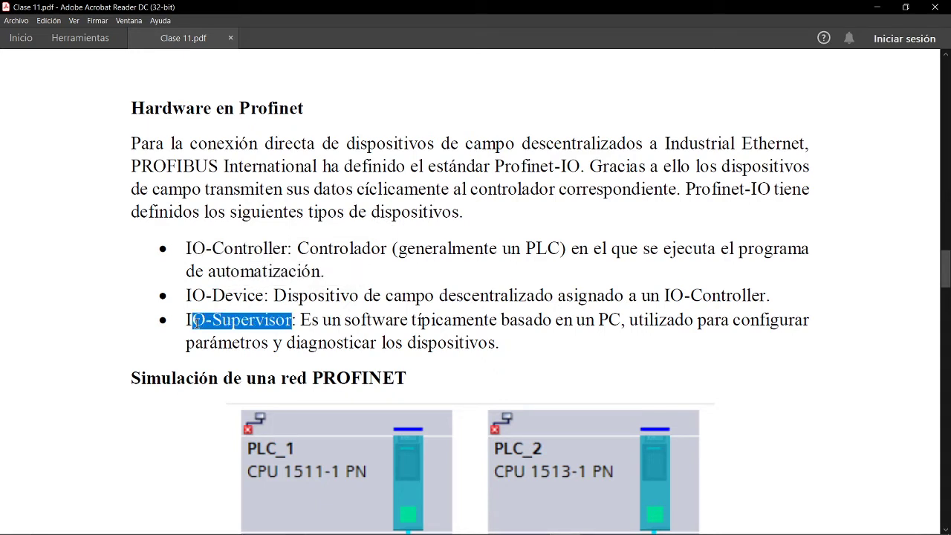
pyautogui.doubleClick(274, 248)
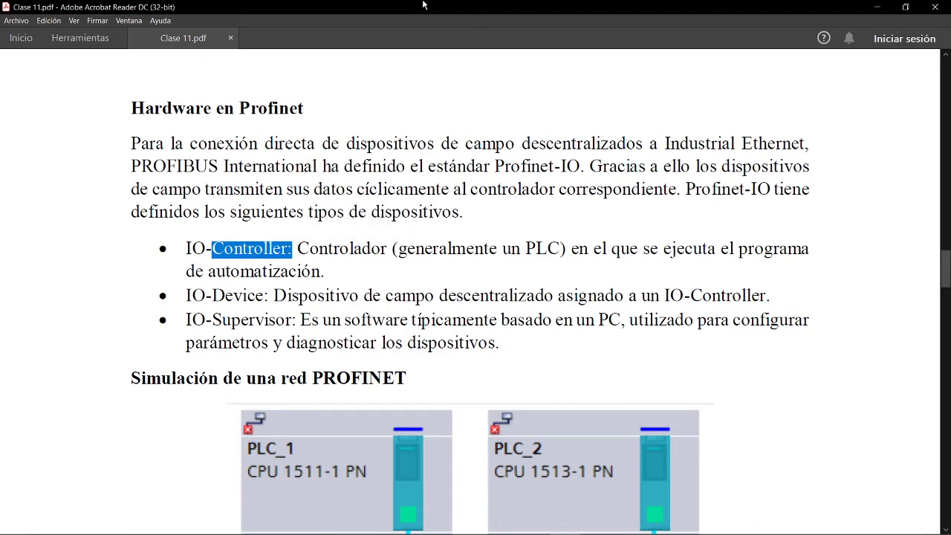
pyautogui.tripleClick(245, 250)
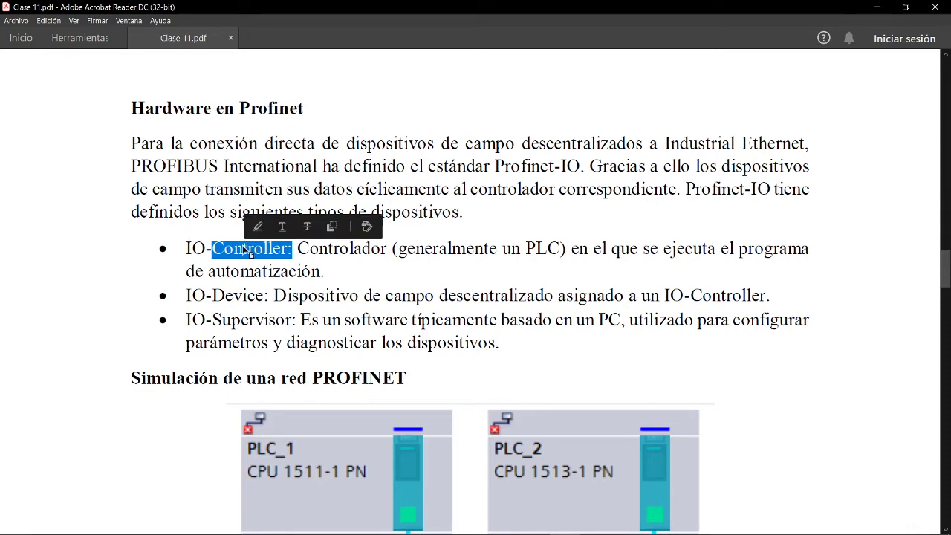
pyautogui.doubleClick(253, 321)
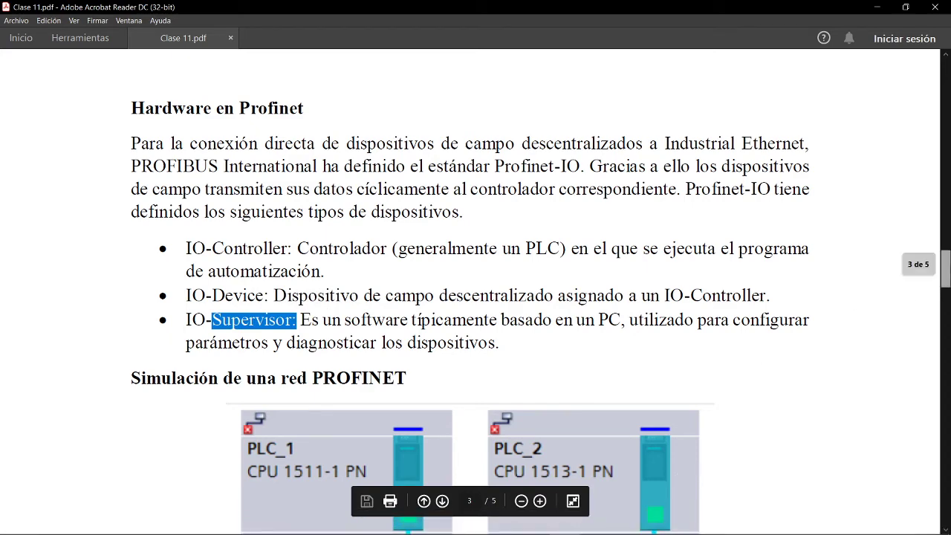
# - Examine the PROFINET network simulation section, including the S7_Connection_1 diagram and the GET_PLC1 and GET_PLC2 data block tables
pyautogui.scroll(-6, 911, 295)
pyautogui.scroll(3, 947, 289)
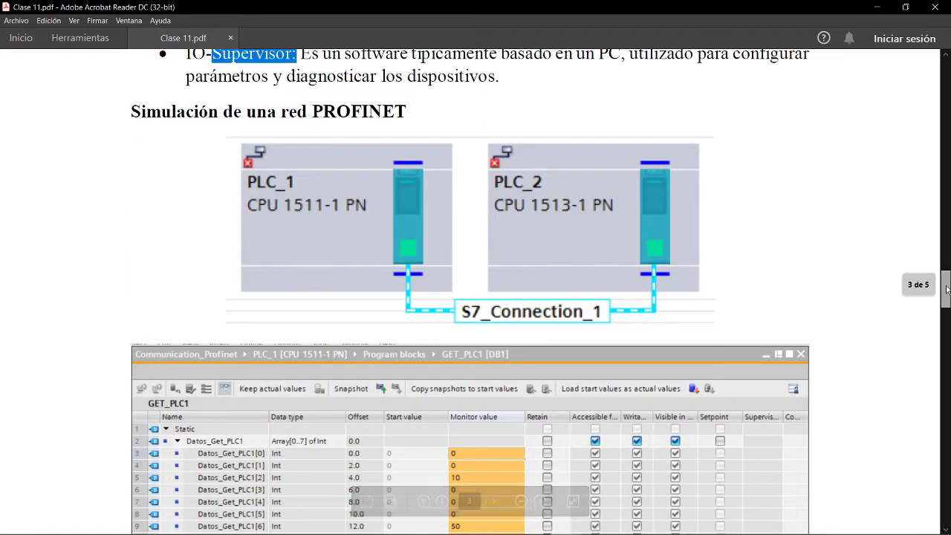
pyautogui.scroll(-1, 947, 289)
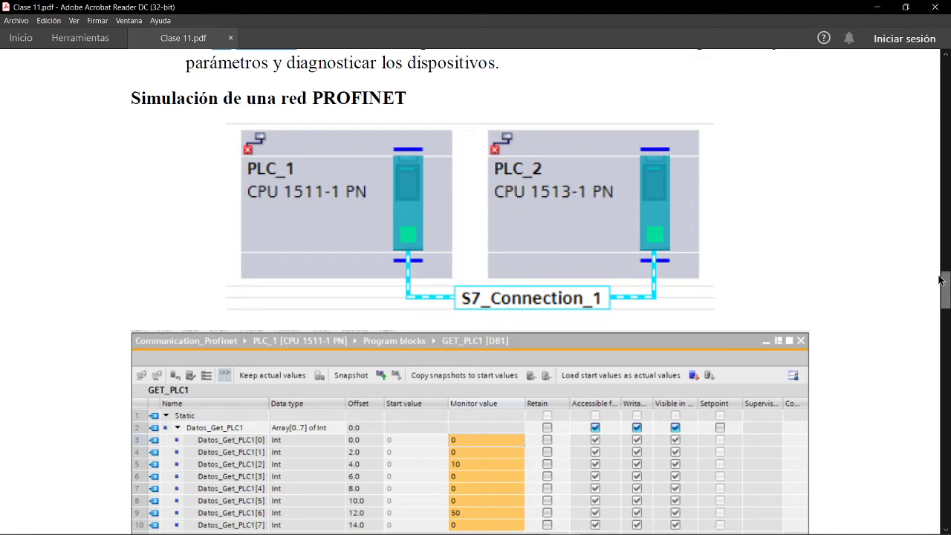
pyautogui.moveTo(945, 294); pyautogui.dragTo(948, 312)
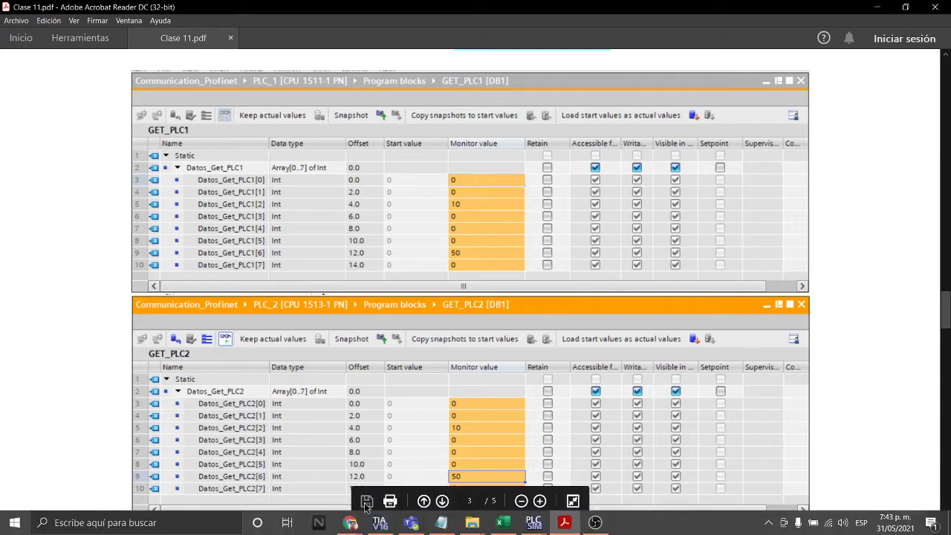
# - Switch to TIA Portal, close the PUT_PLC1 and PUT_PLC2 data block windows, and exit the program with its Prueba project
pyautogui.moveTo(353, 520)
pyautogui.click(334, 479)
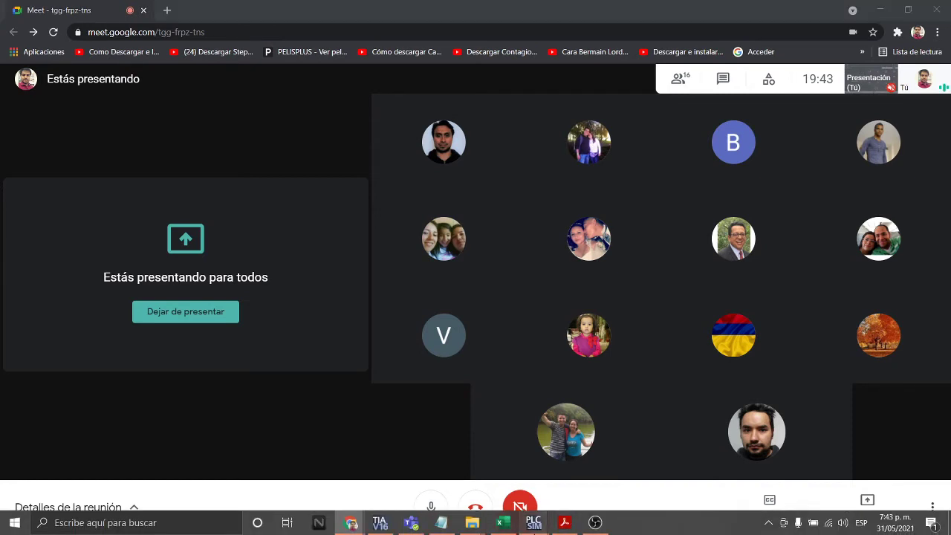
pyautogui.moveTo(524, 509)
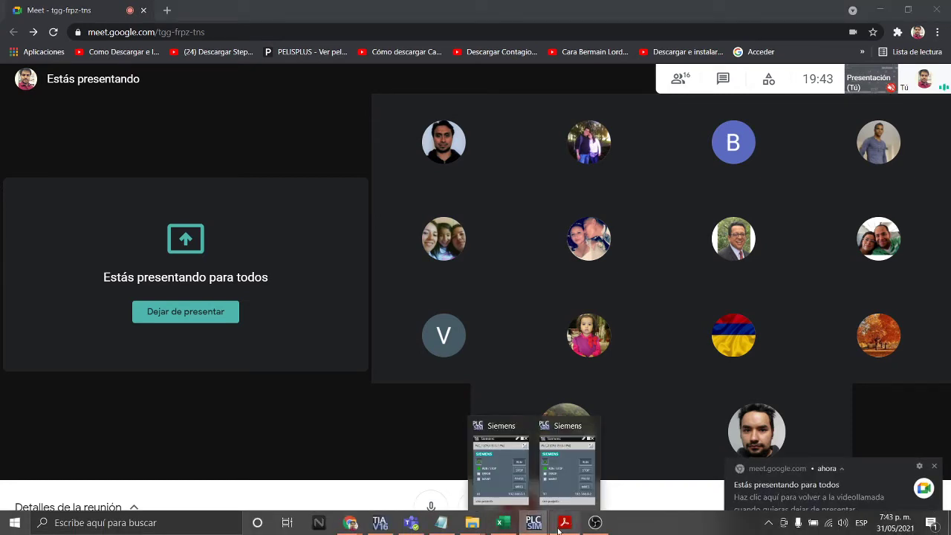
pyautogui.click(380, 523)
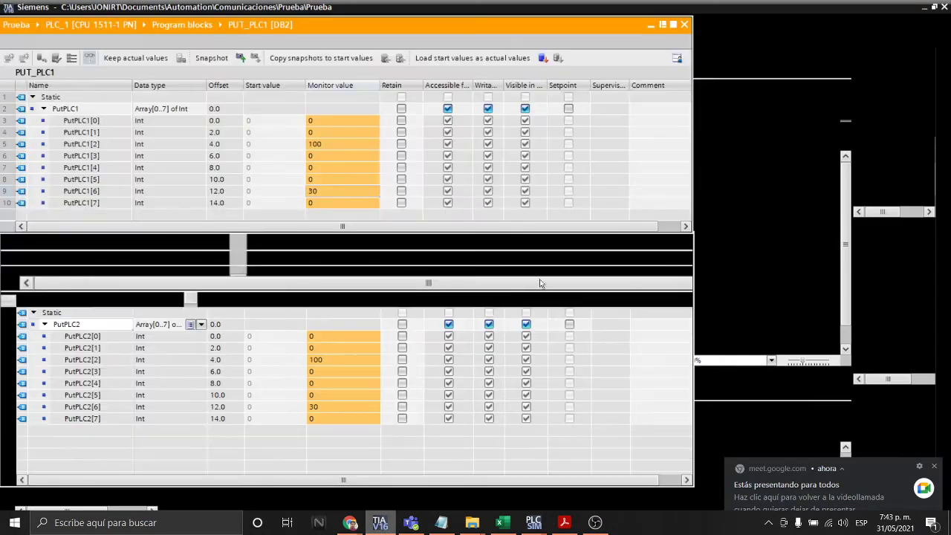
pyautogui.click(684, 24)
pyautogui.click(685, 240)
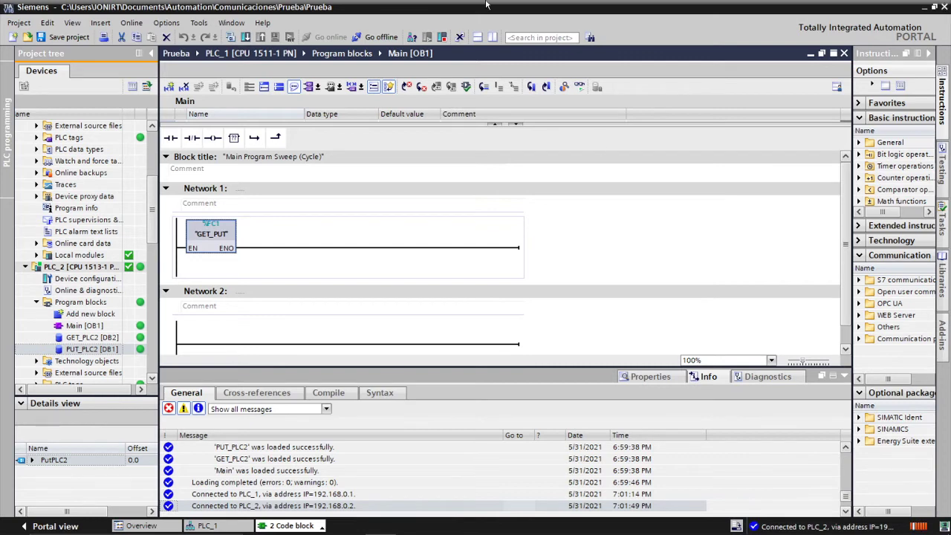
pyautogui.click(944, 6)
pyautogui.click(506, 294)
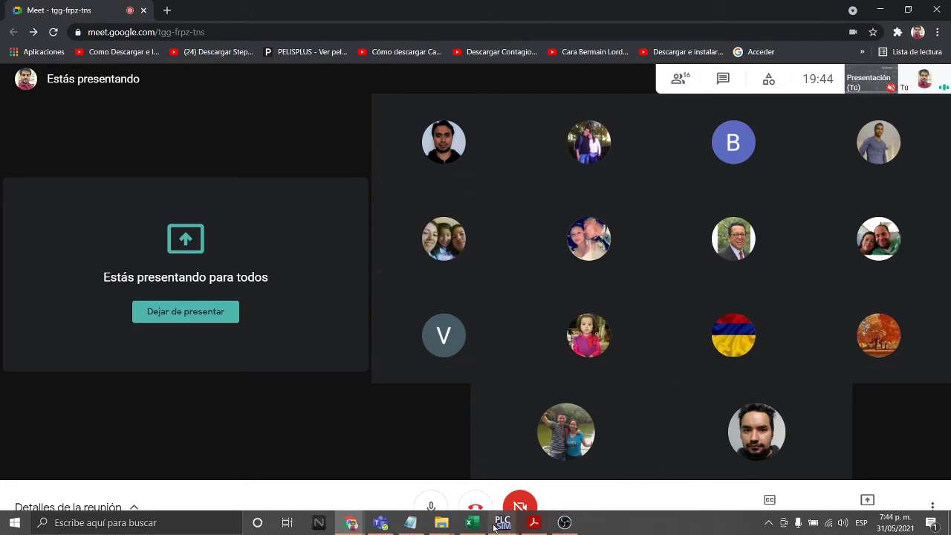
# - Exit both running S7-PLCSIM instances, ending the PLC_1 and PLC_2 simulations
pyautogui.moveTo(495, 525)
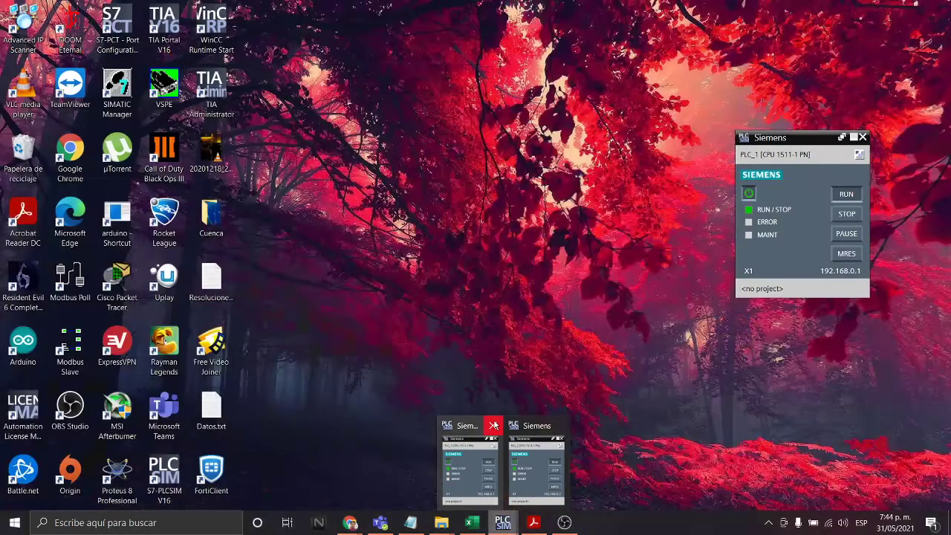
pyautogui.click(494, 425)
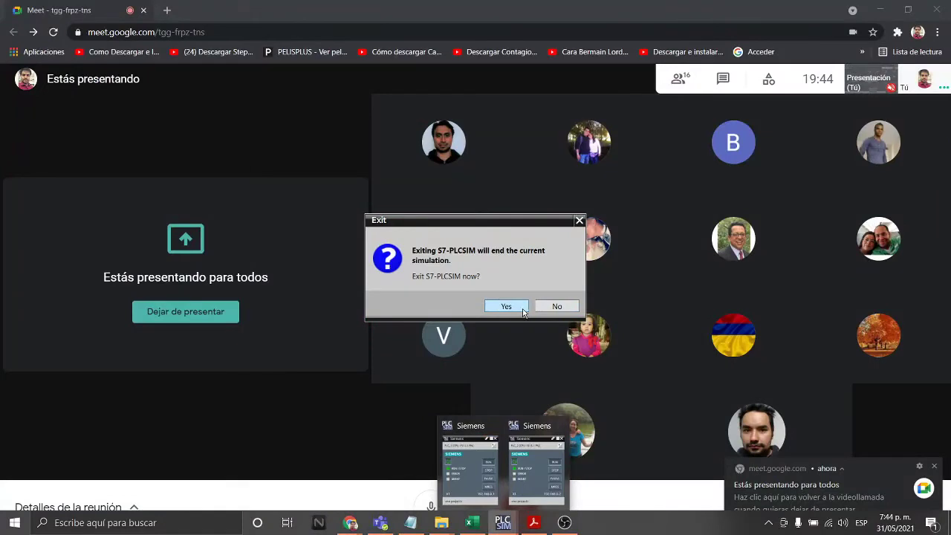
pyautogui.click(500, 306)
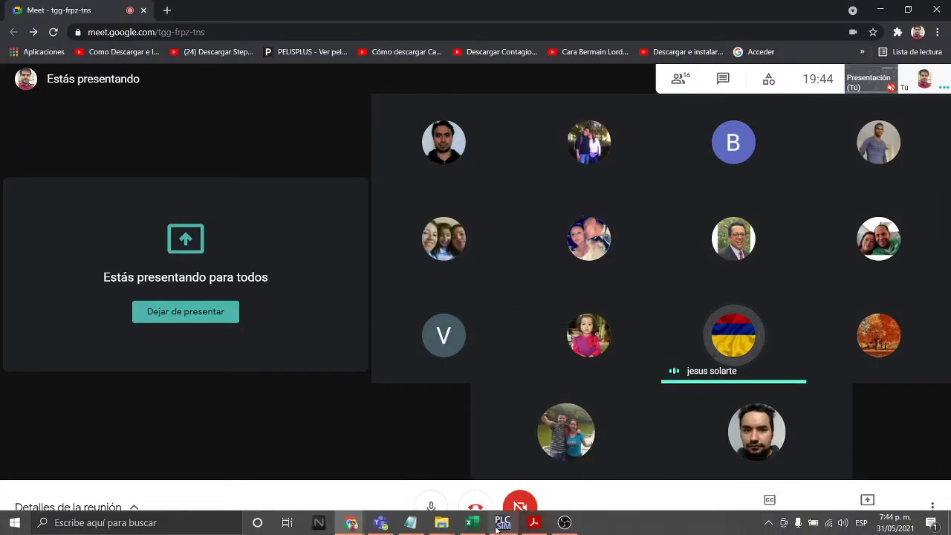
pyautogui.click(499, 524)
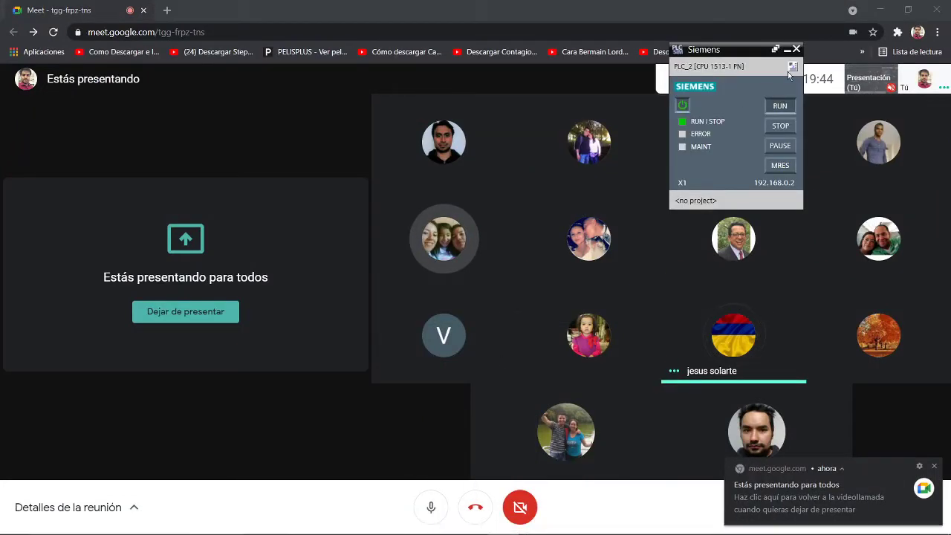
pyautogui.click(797, 49)
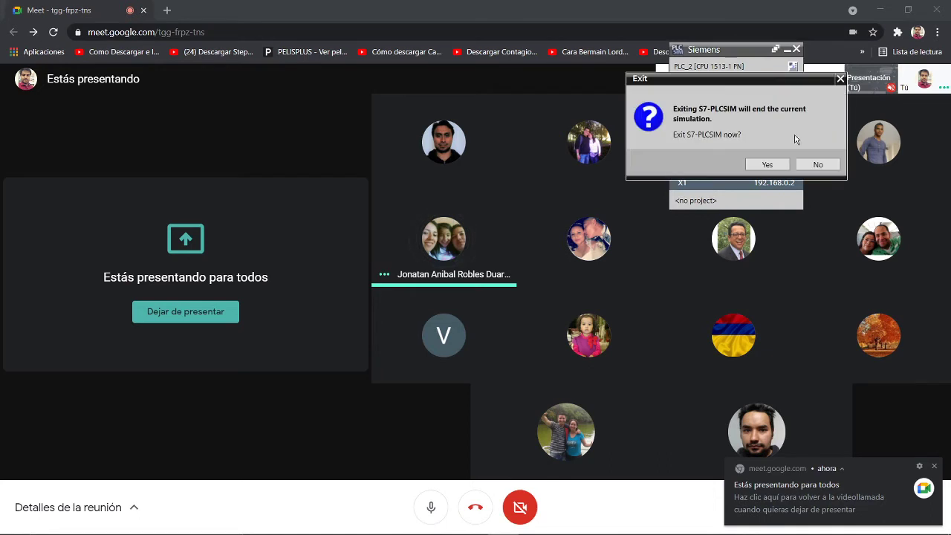
pyautogui.click(776, 170)
# - Launch TIA Portal and create a new project named Comunicacion_Profinet in the Comunicaciones folder
pyautogui.press('super')
pyautogui.write('tia')
pyautogui.press('Return')
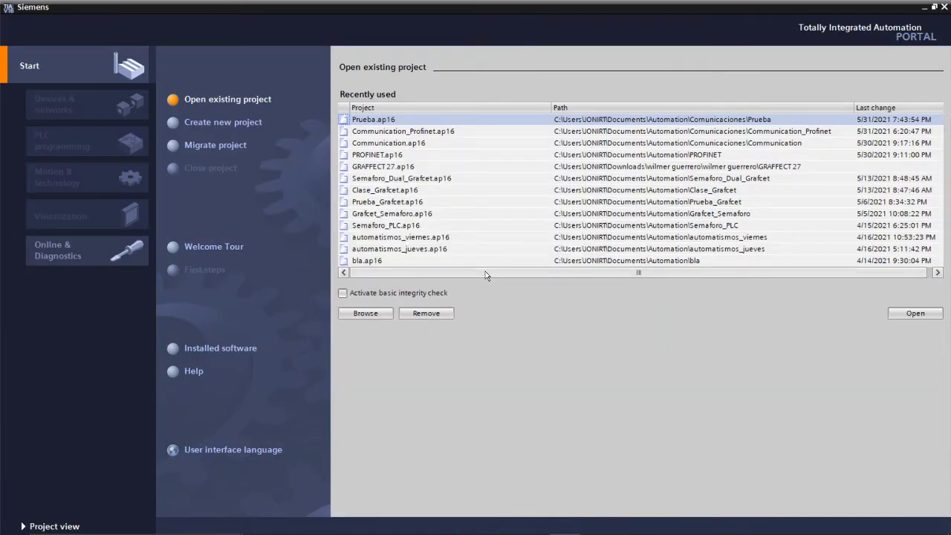
pyautogui.click(223, 122)
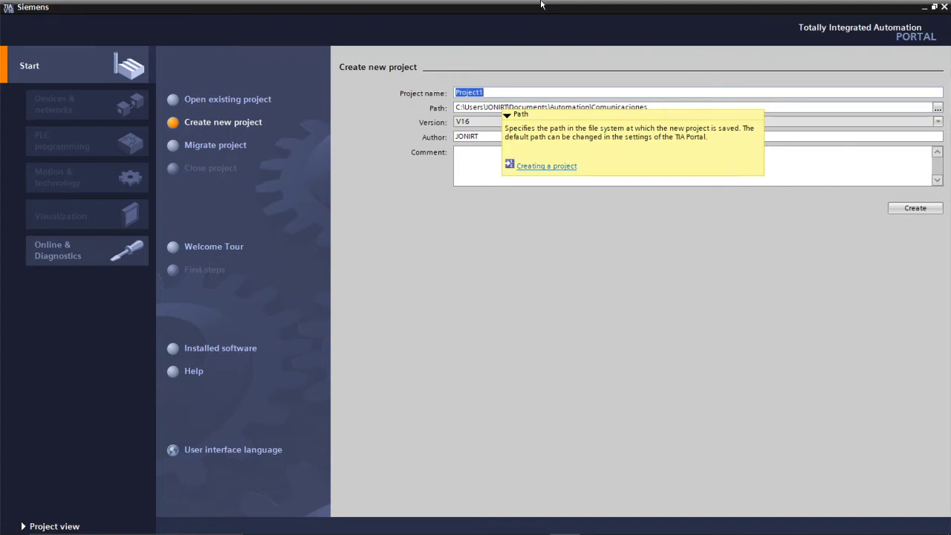
pyautogui.write('Comunicacion_')
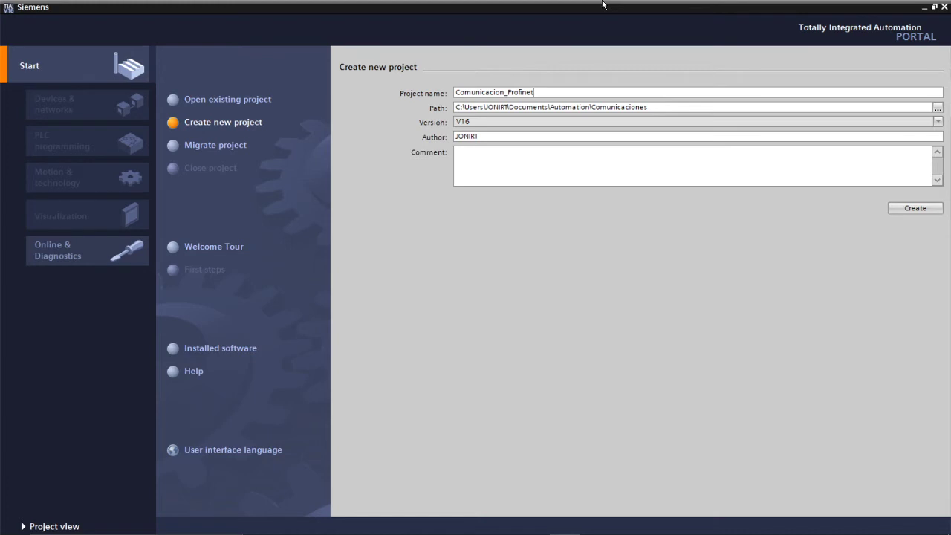
pyautogui.click(930, 215)
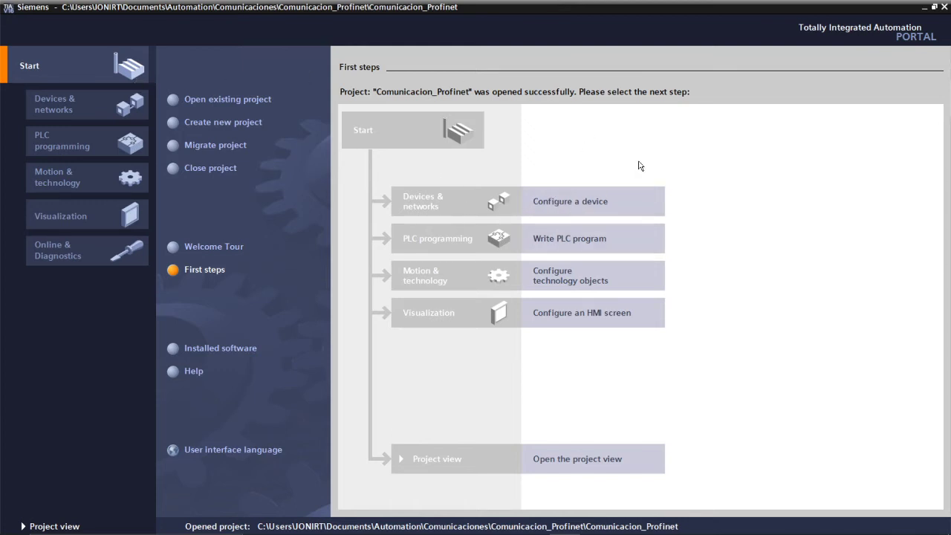
# - Add an S7-1500 CPU 1511-1 PN controller, article 6ES7 511-1AK00-0AB0 version V1.8, to the project as PLC_1
pyautogui.click(560, 211)
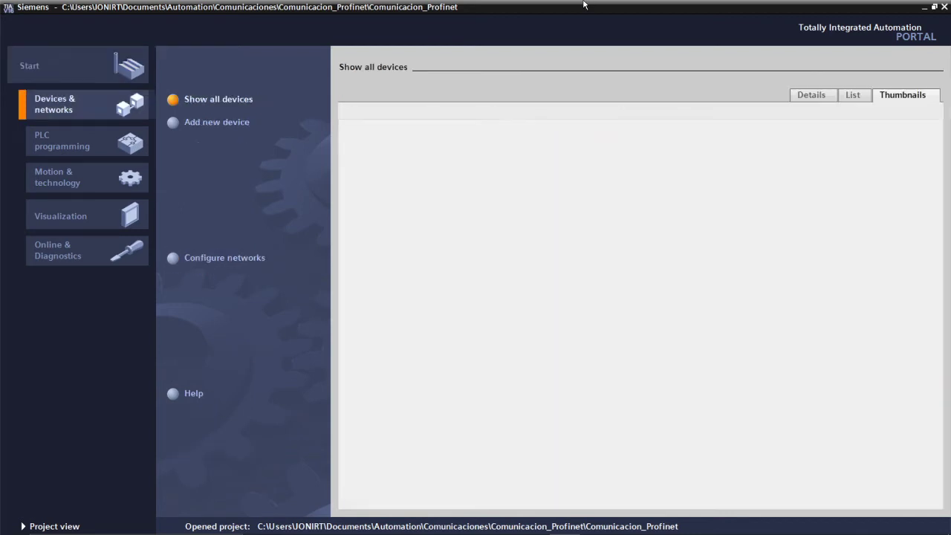
pyautogui.click(178, 125)
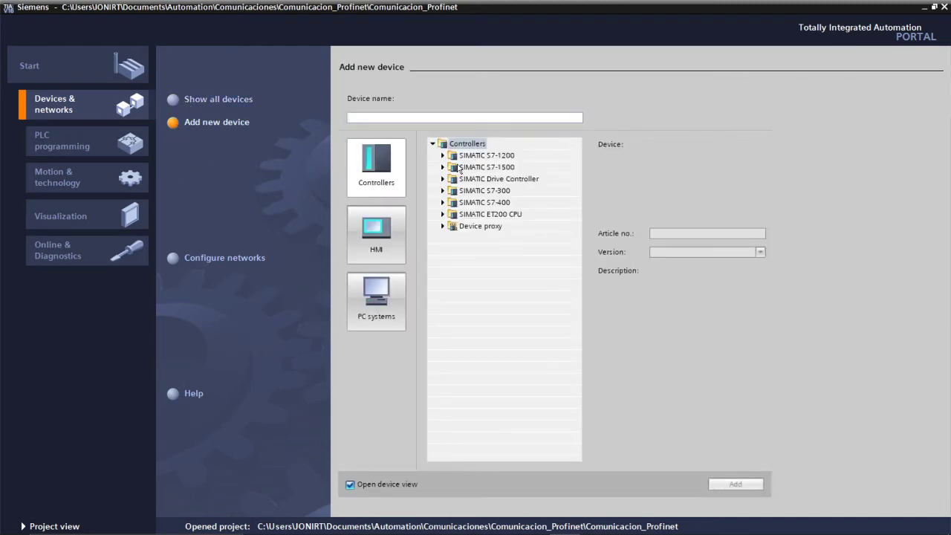
pyautogui.click(443, 167)
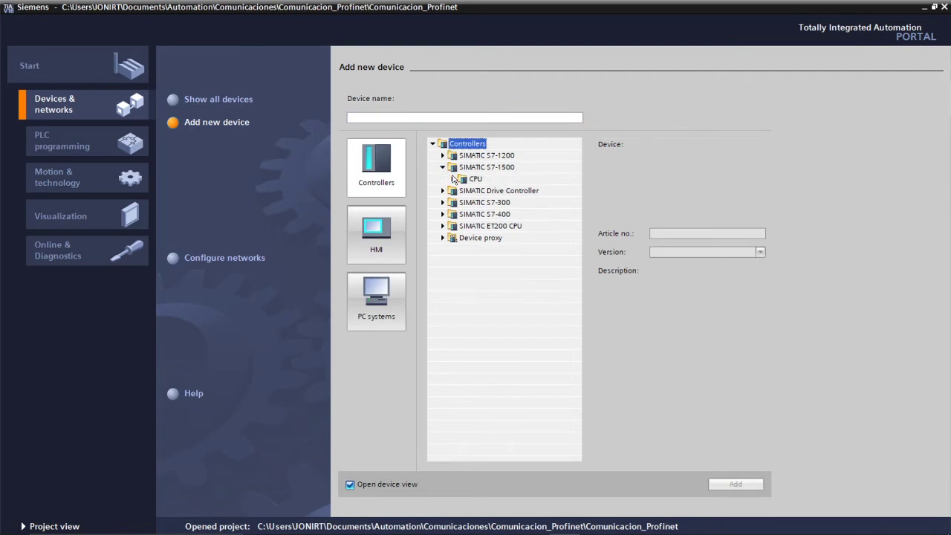
pyautogui.click(452, 179)
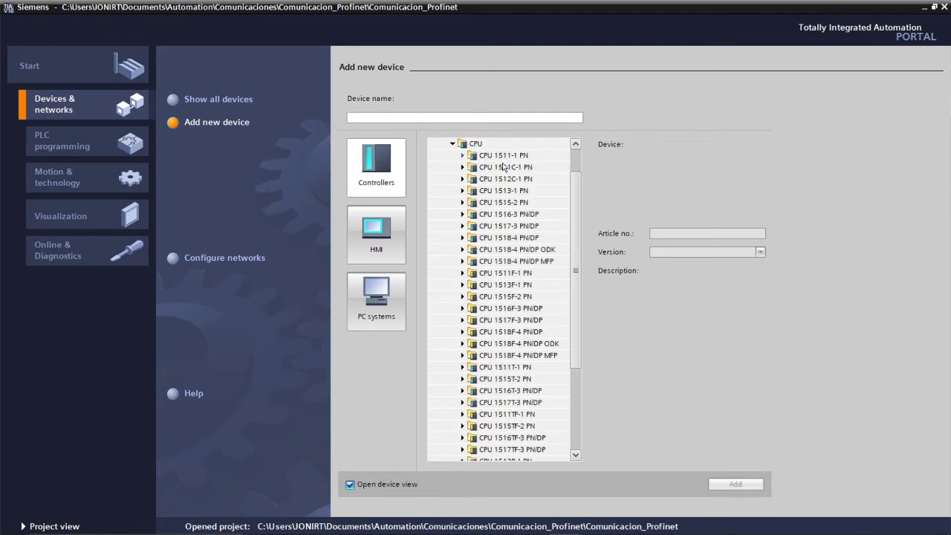
pyautogui.click(462, 156)
pyautogui.click(498, 167)
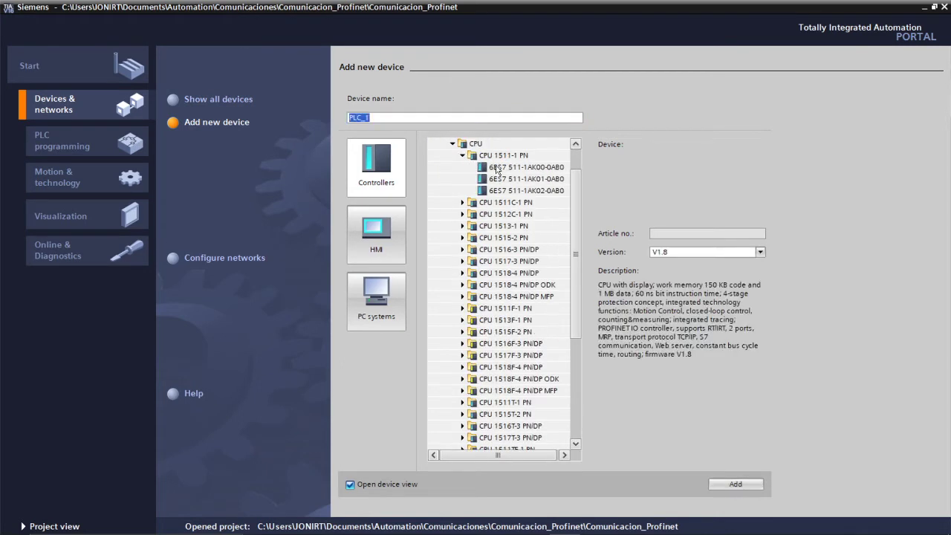
pyautogui.click(726, 483)
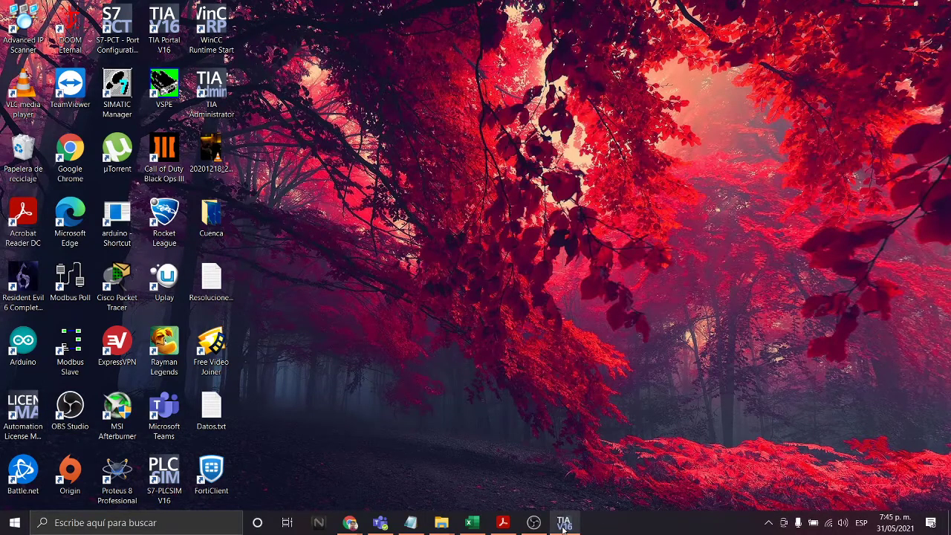
# - Bring the TIA Portal window back to the front and redraw it by restoring and maximizing it
pyautogui.click(563, 524)
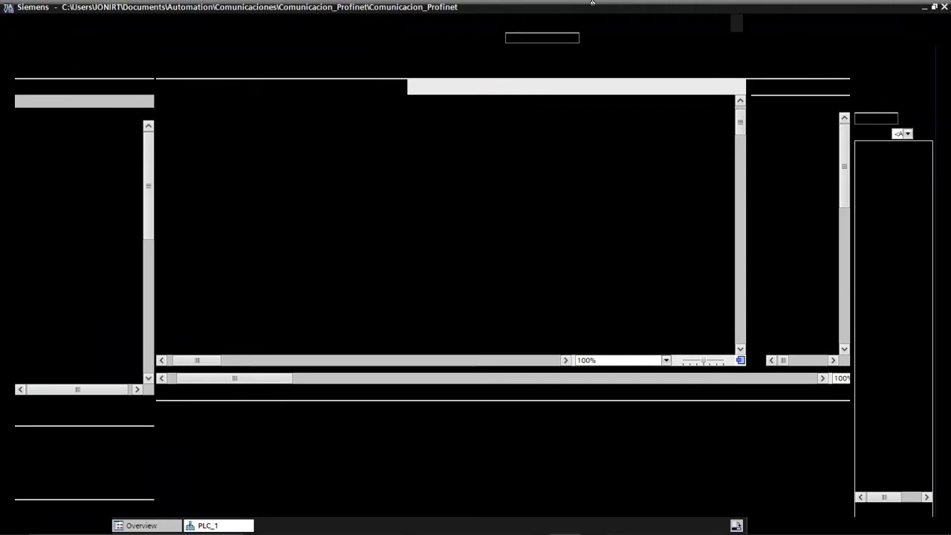
pyautogui.doubleClick(592, 4)
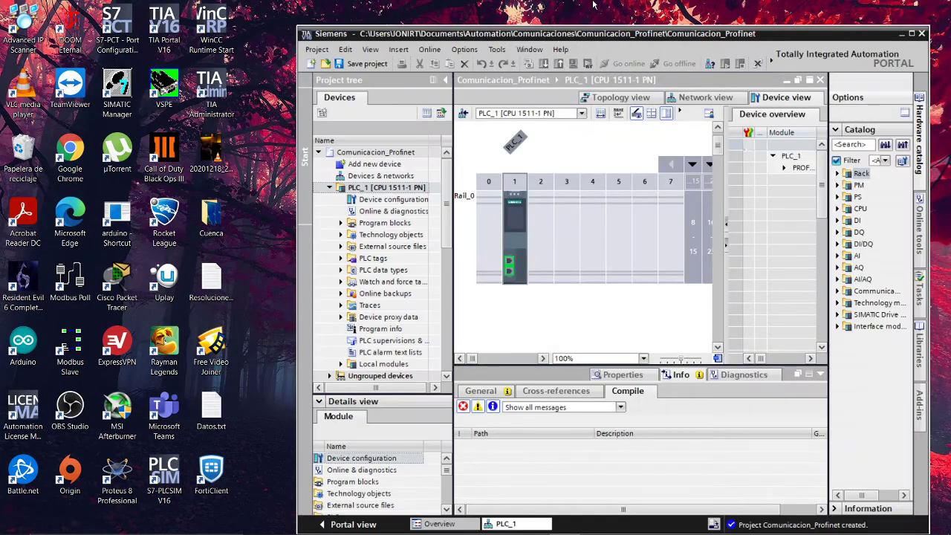
pyautogui.click(910, 34)
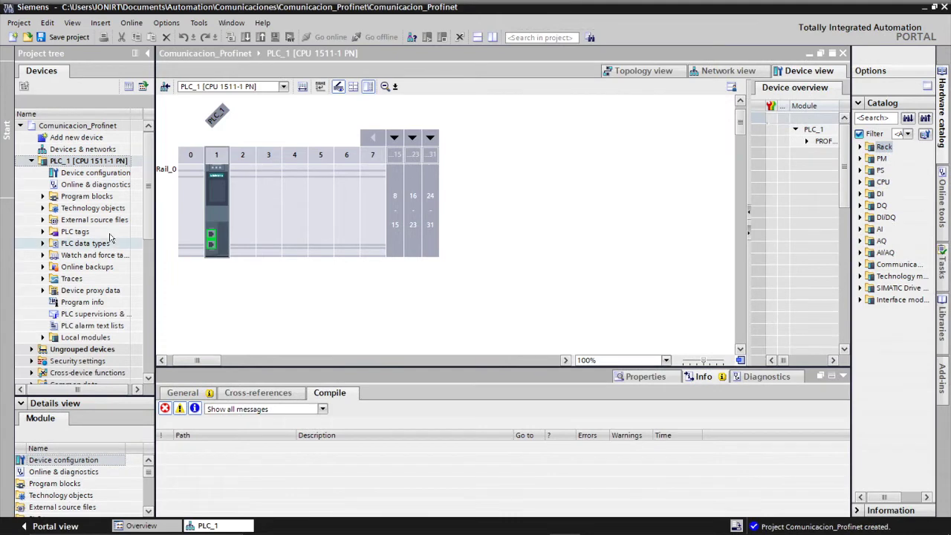
# - Add an S7-1500 CPU 1513-1 PN controller, article 6ES7 513-1AL00-0AB0, to the project as PLC_2 and collapse its project tree entry
pyautogui.click(32, 163)
pyautogui.click(31, 162)
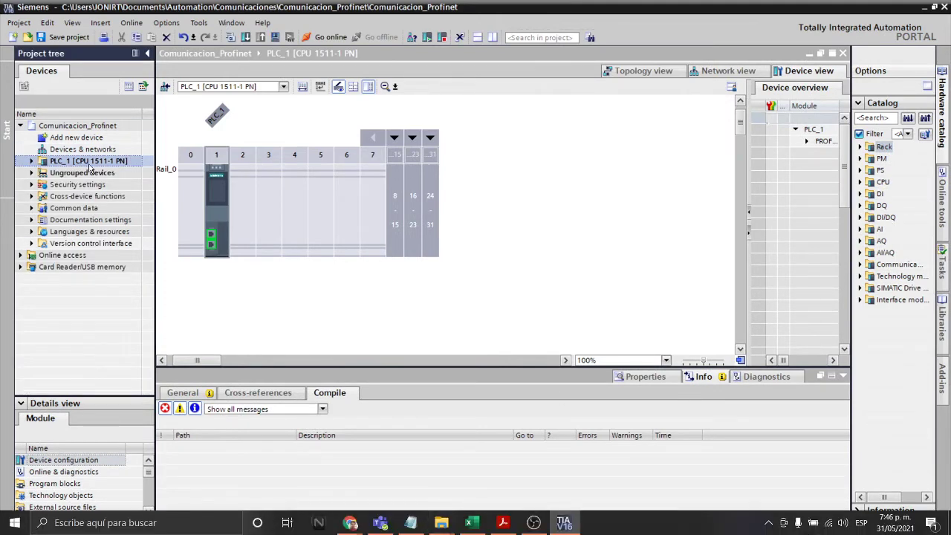
pyautogui.doubleClick(77, 138)
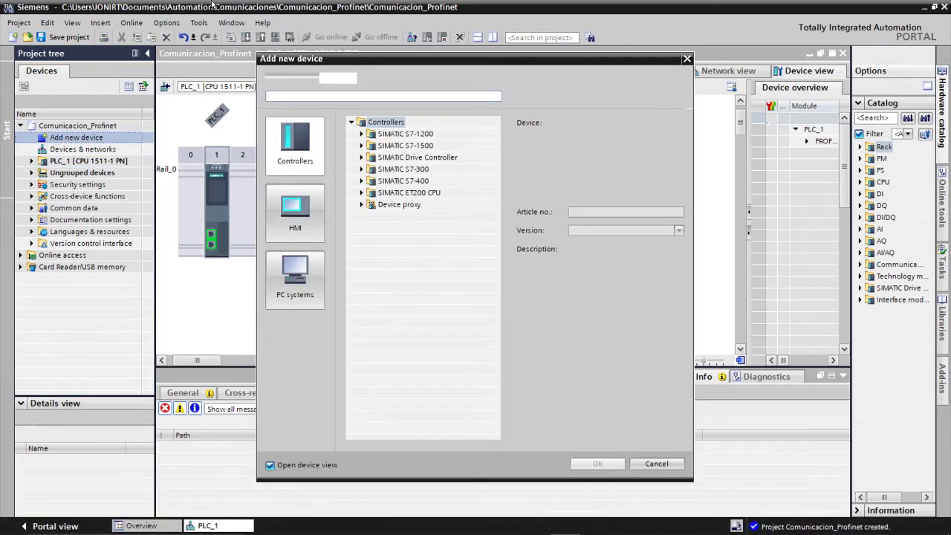
pyautogui.click(362, 146)
pyautogui.click(371, 157)
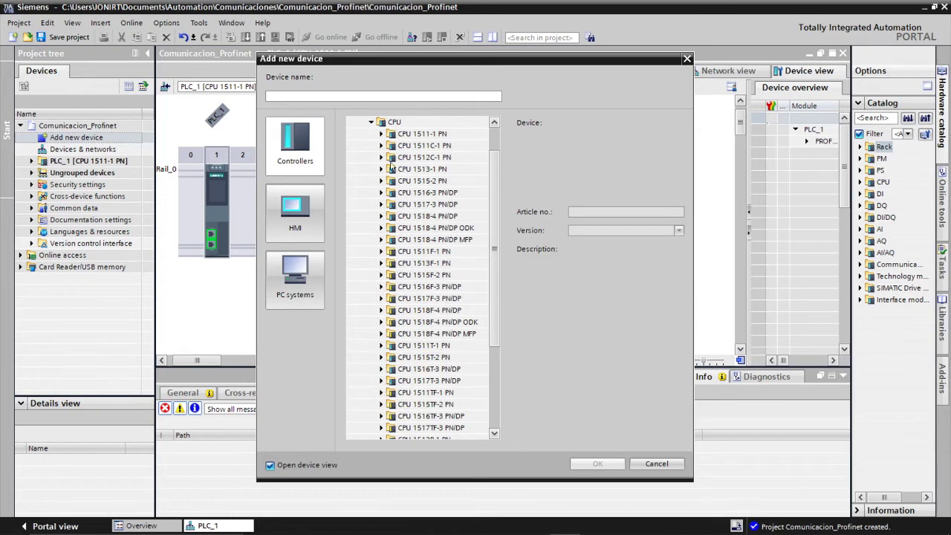
pyautogui.click(383, 169)
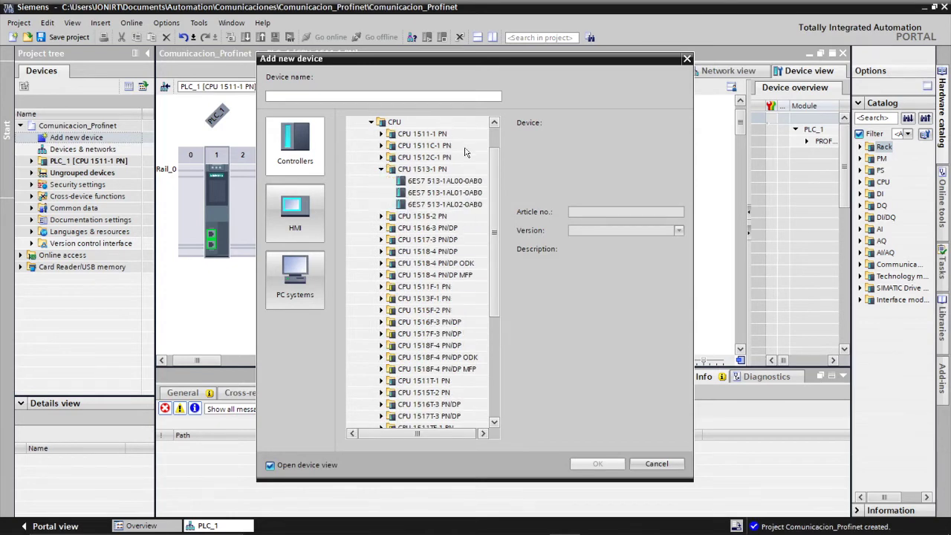
pyautogui.click(429, 181)
pyautogui.click(594, 463)
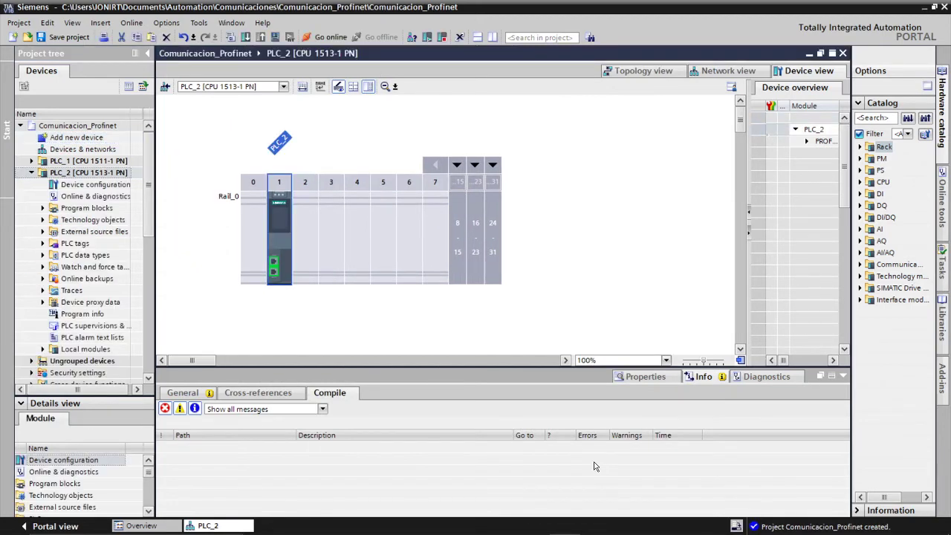
pyautogui.click(31, 173)
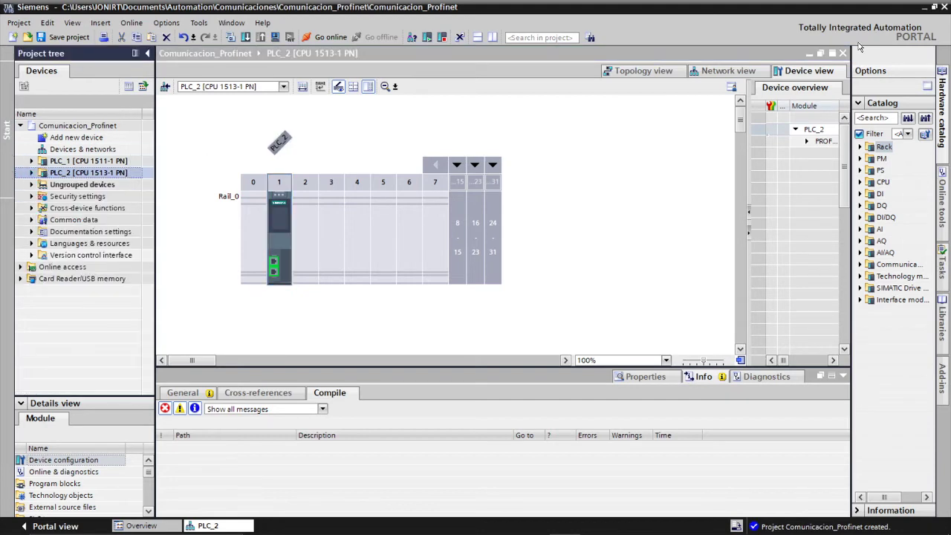
# - Create an S7 connection in the network view linking PLC_1's PROFINET interface to PLC_2's
pyautogui.click(730, 71)
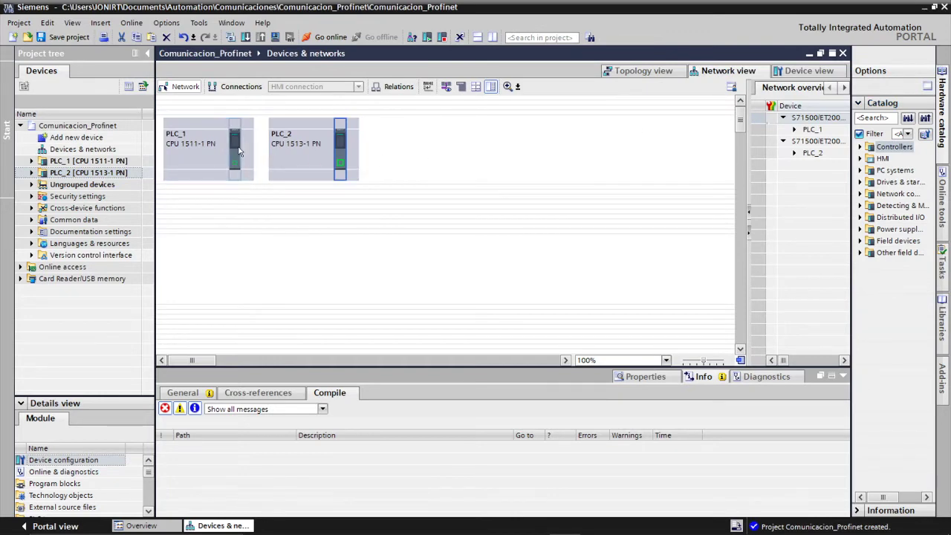
pyautogui.click(240, 88)
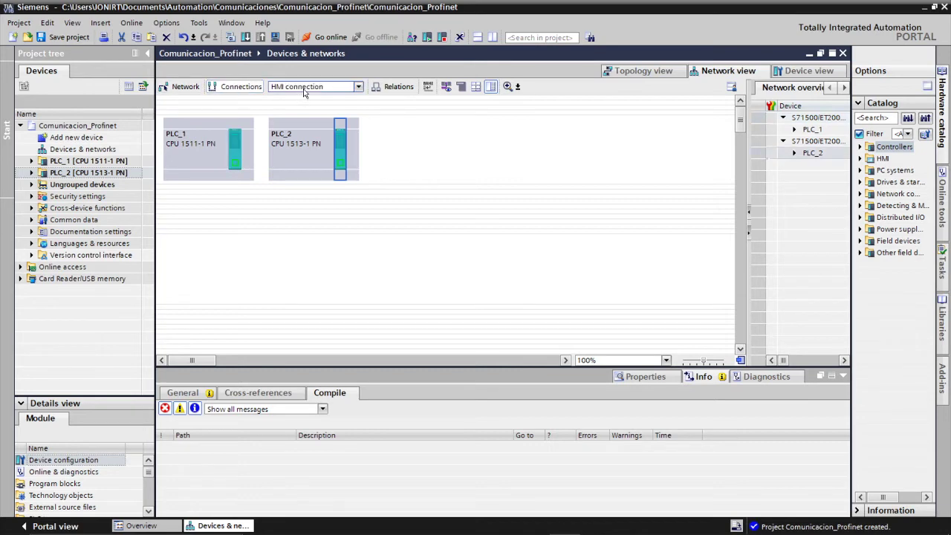
pyautogui.click(304, 89)
pyautogui.click(301, 150)
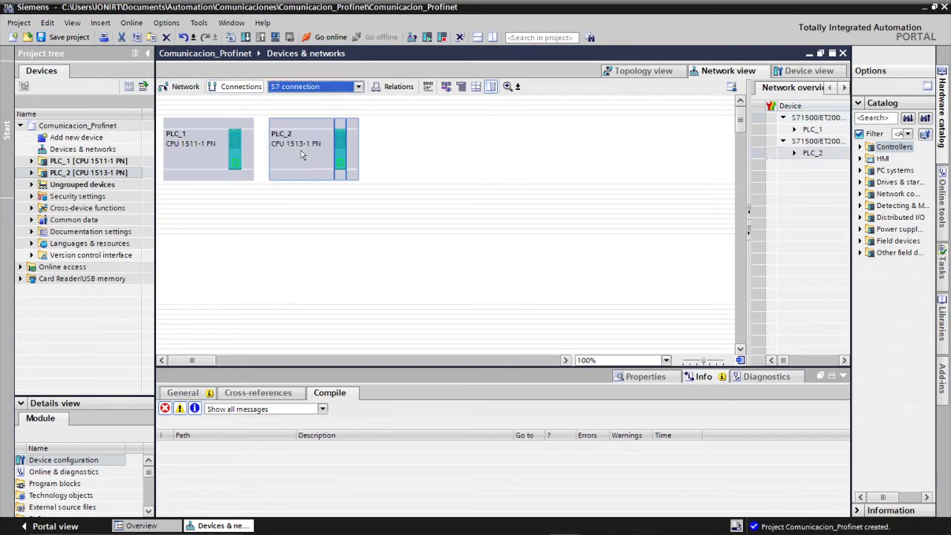
pyautogui.click(393, 152)
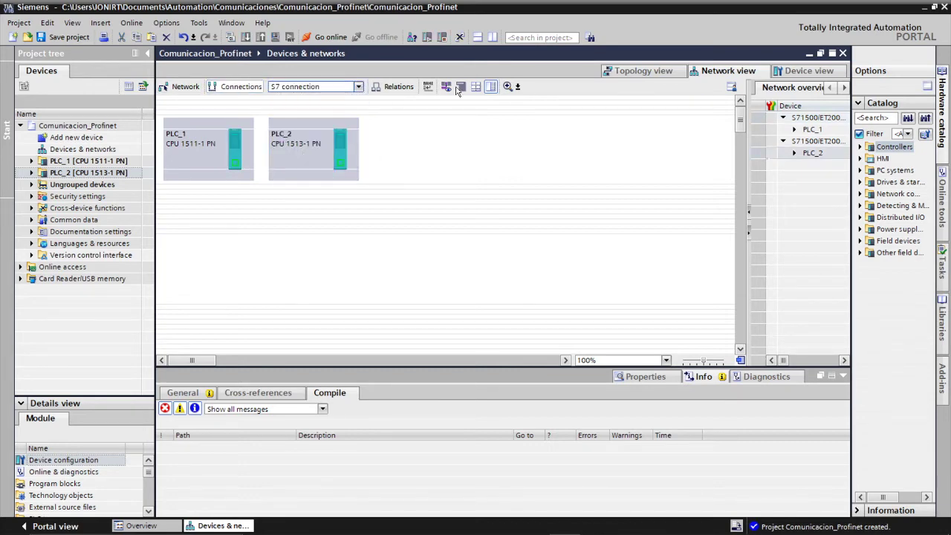
pyautogui.click(507, 86)
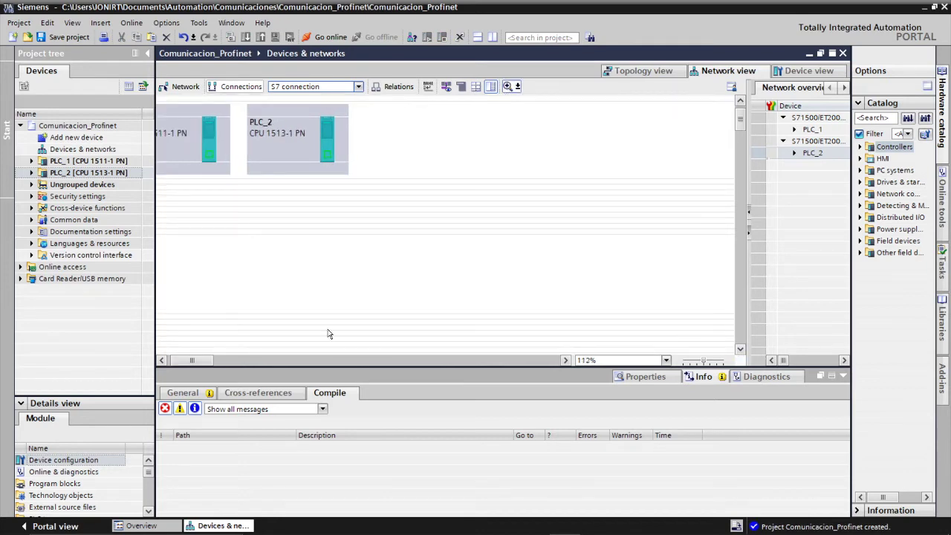
pyautogui.click(162, 360)
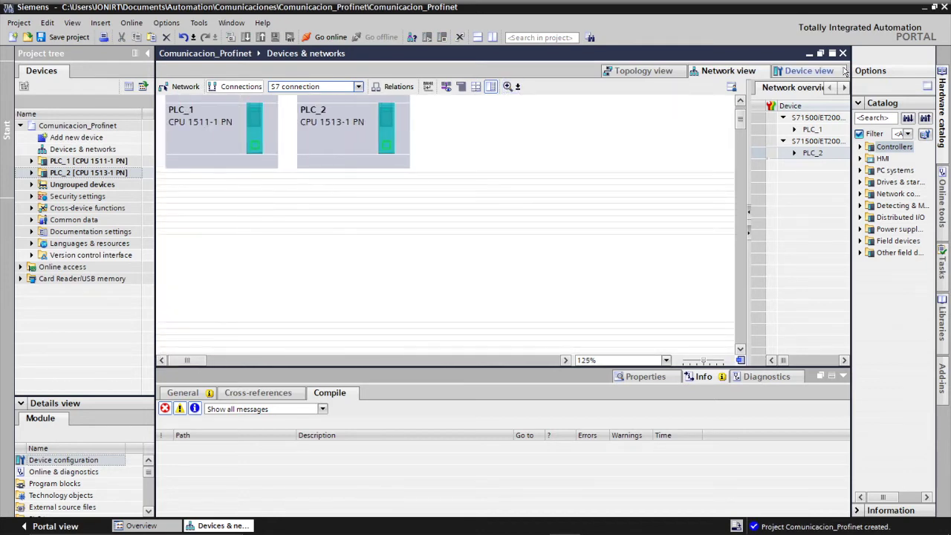
pyautogui.click(740, 101)
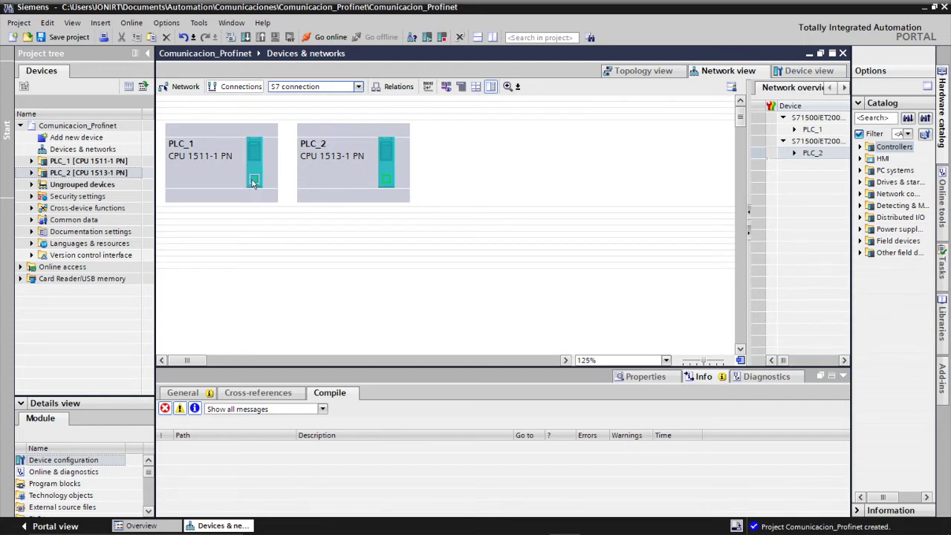
pyautogui.moveTo(252, 183); pyautogui.dragTo(389, 179)
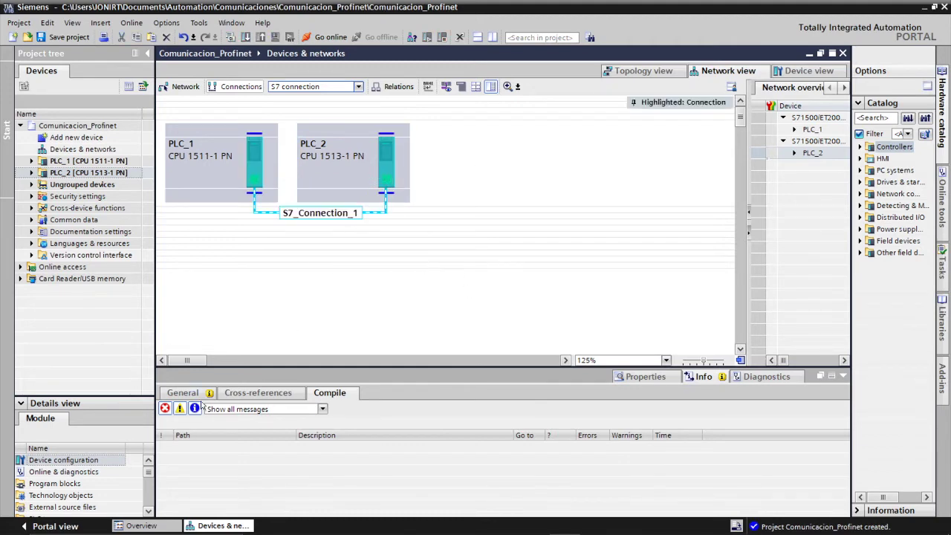
pyautogui.click(192, 391)
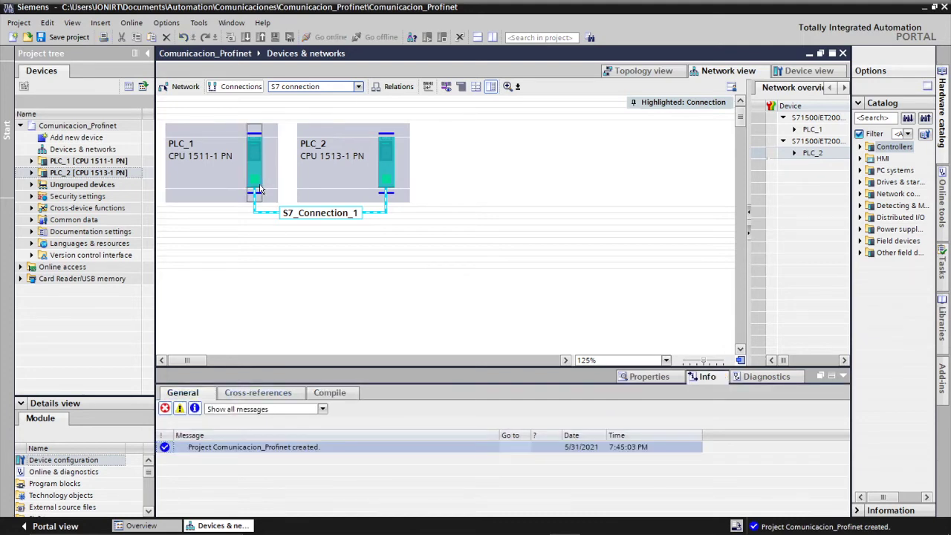
pyautogui.click(254, 182)
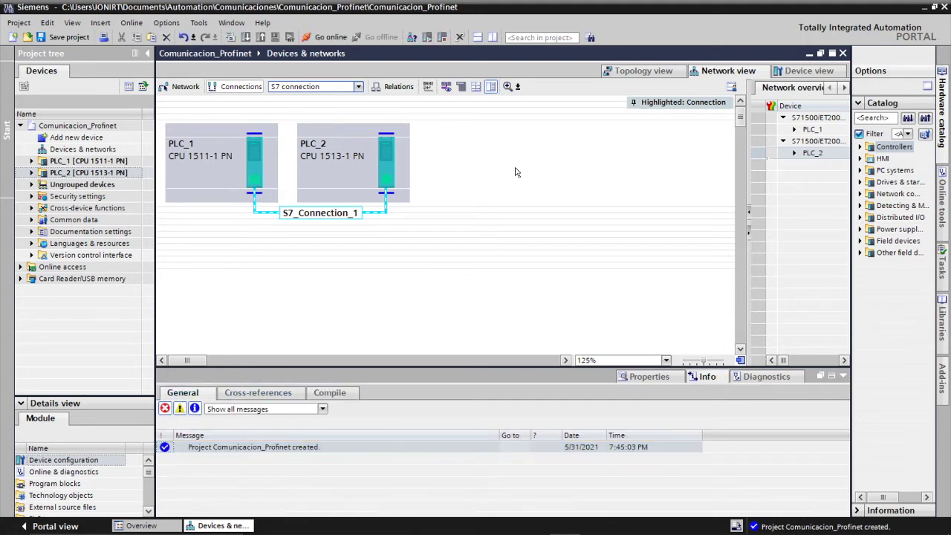
# - Open PLC_1's device view and expand the DI and DQ module groups in the hardware catalog
pyautogui.doubleClick(254, 172)
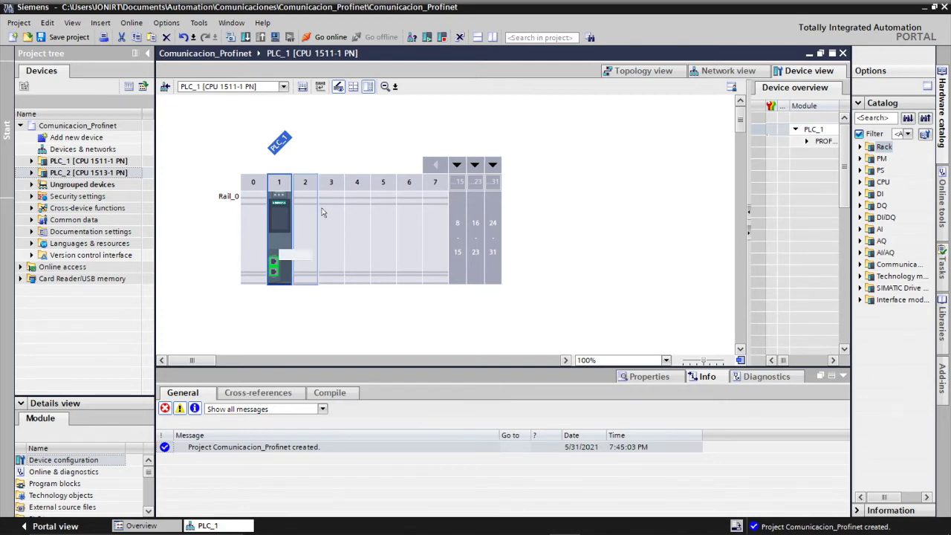
pyautogui.click(859, 193)
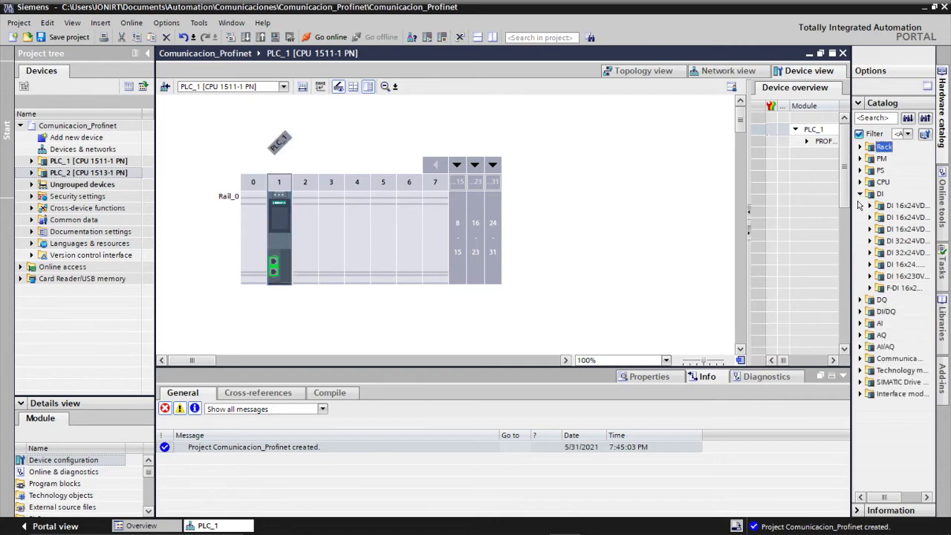
pyautogui.click(864, 301)
pyautogui.click(861, 300)
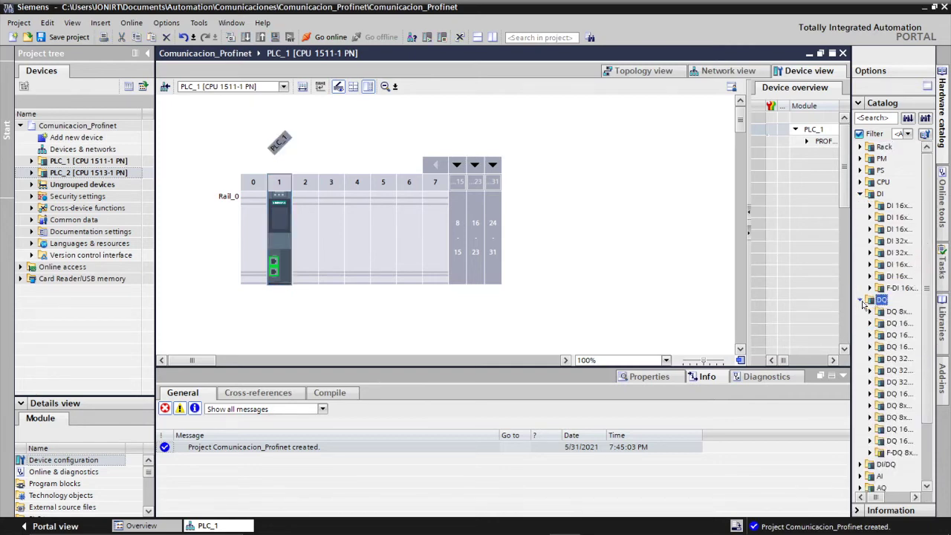
# - Permit access with PUT/GET communication from remote partner in the Protection & Security properties of PLC_1's CPU
pyautogui.click(279, 250)
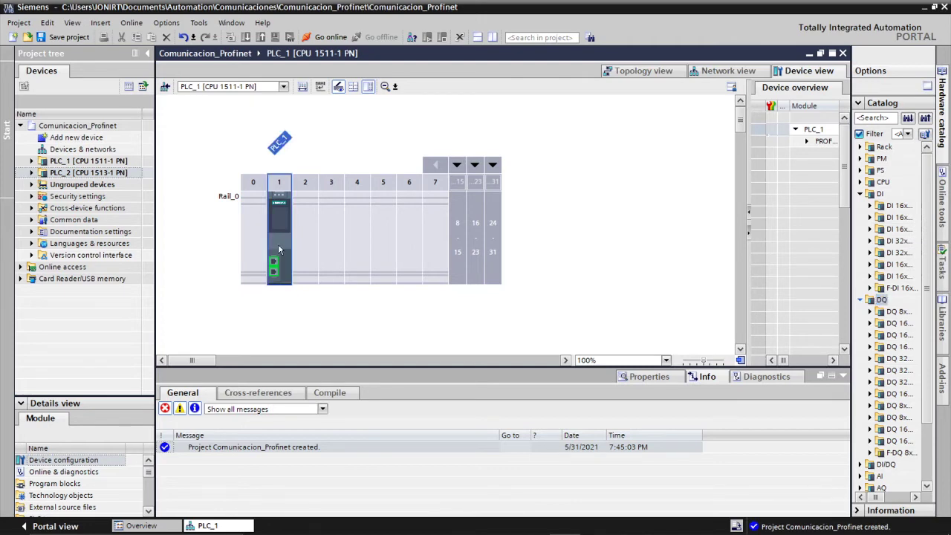
pyautogui.click(643, 377)
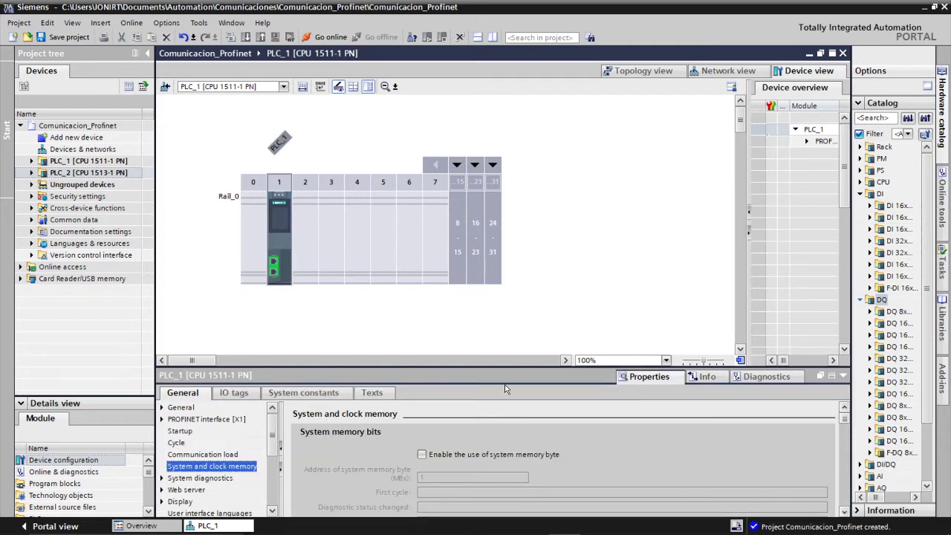
pyautogui.scroll(-3, 272, 440)
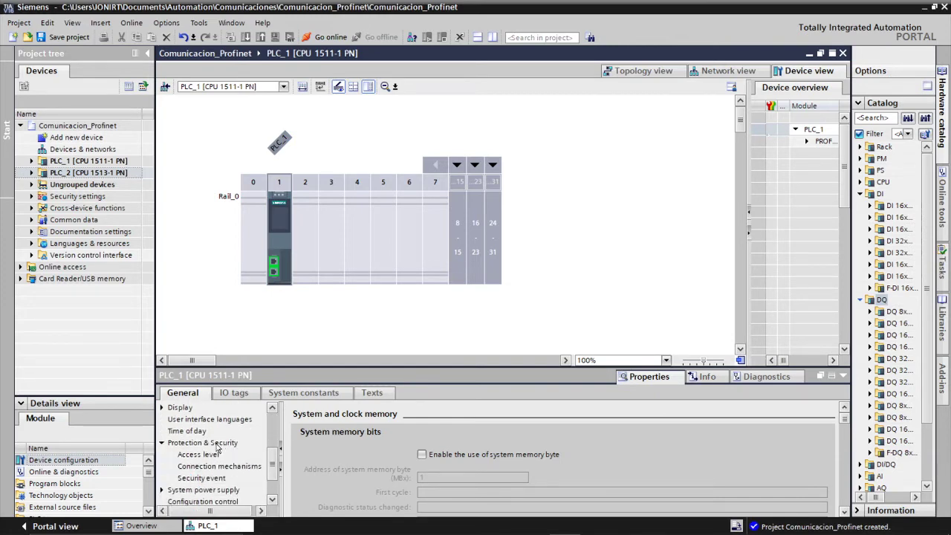
pyautogui.click(217, 446)
pyautogui.click(844, 511)
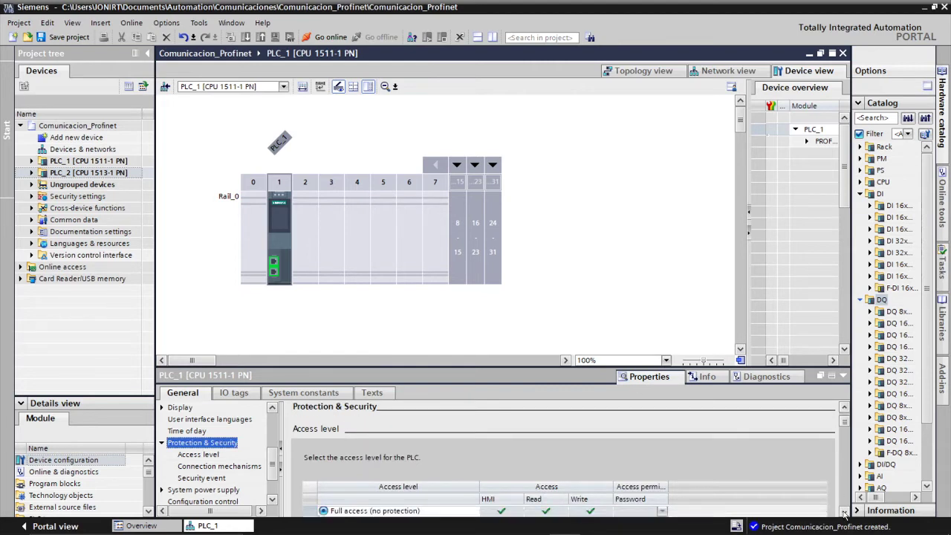
pyautogui.click(844, 513)
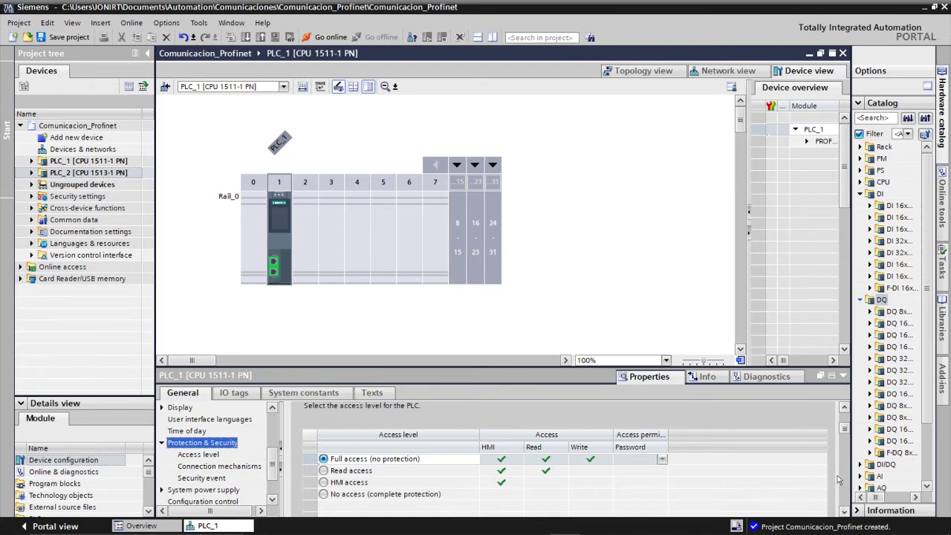
pyautogui.click(844, 511)
pyautogui.click(845, 512)
pyautogui.click(845, 511)
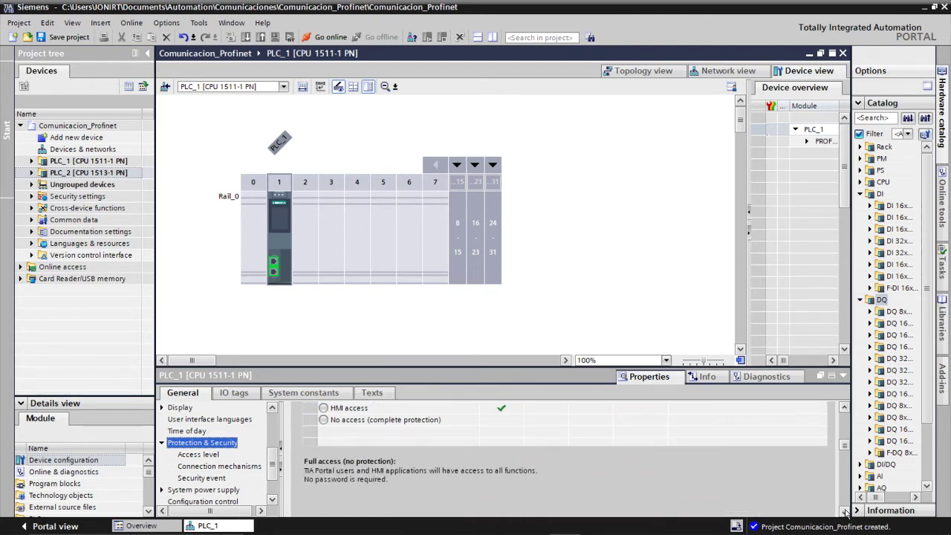
pyautogui.click(845, 511)
pyautogui.click(845, 512)
pyautogui.click(844, 511)
pyautogui.click(845, 511)
pyautogui.click(845, 512)
pyautogui.click(845, 512)
pyautogui.click(845, 511)
pyautogui.click(845, 512)
pyautogui.click(844, 512)
pyautogui.click(845, 512)
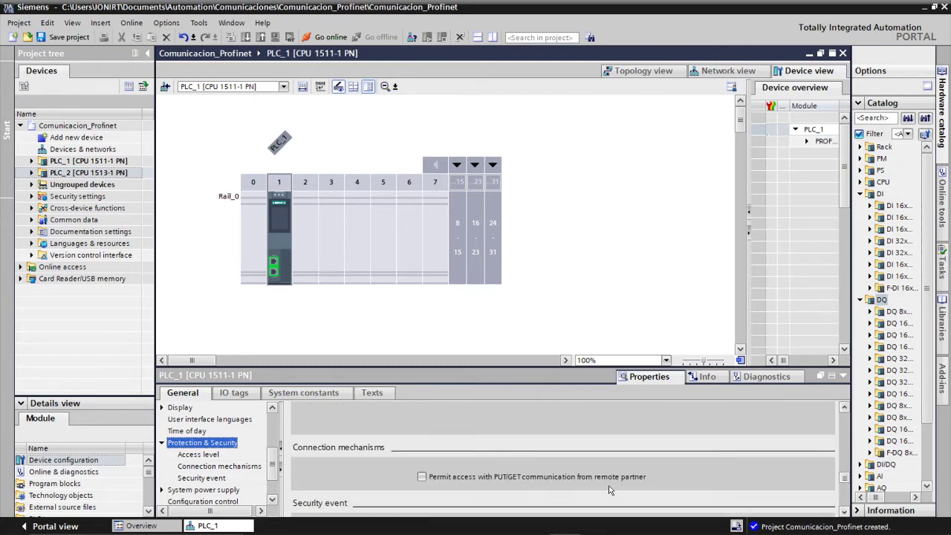
pyautogui.click(421, 476)
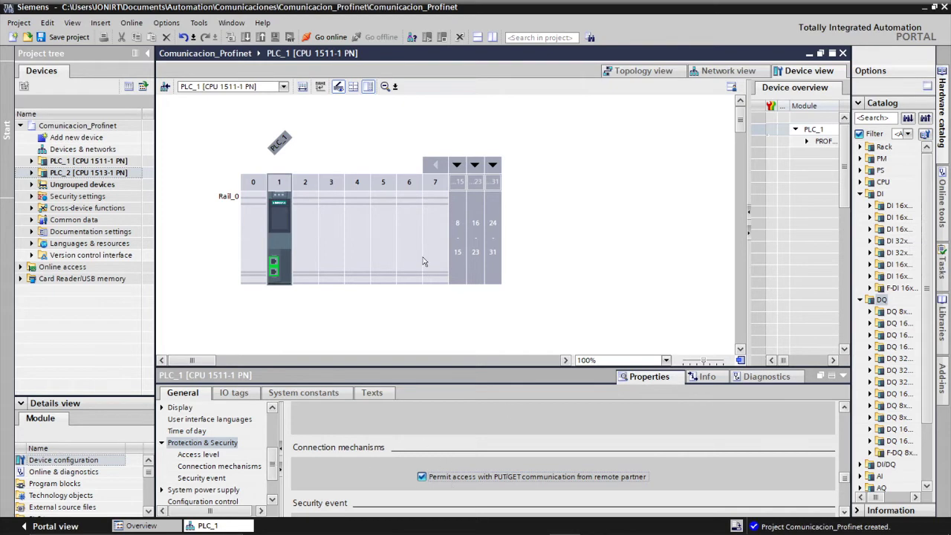
# - Open PLC_2's CPU from the network view and permit PUT/GET communication access from remote partner in its Protection & Security properties
pyautogui.click(714, 74)
pyautogui.doubleClick(393, 173)
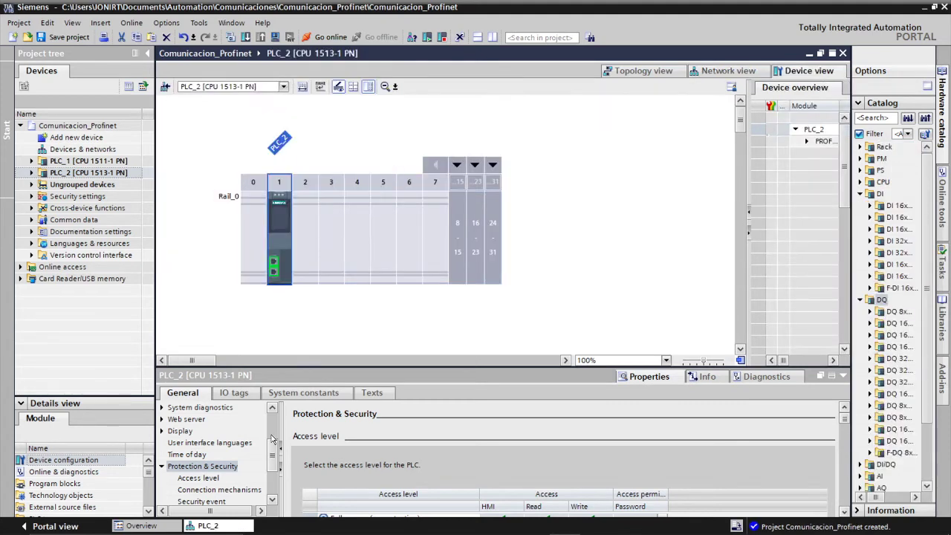
pyautogui.doubleClick(203, 468)
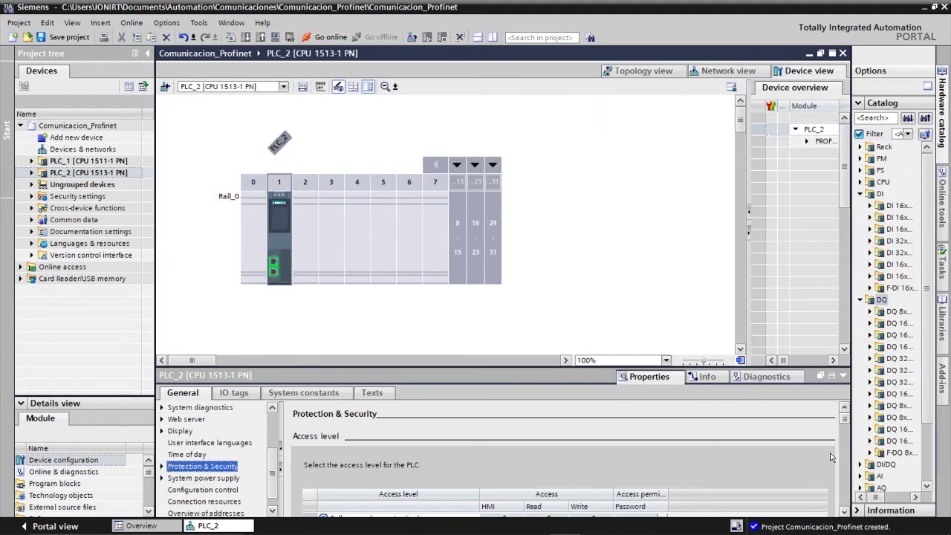
pyautogui.scroll(-3, 843, 513)
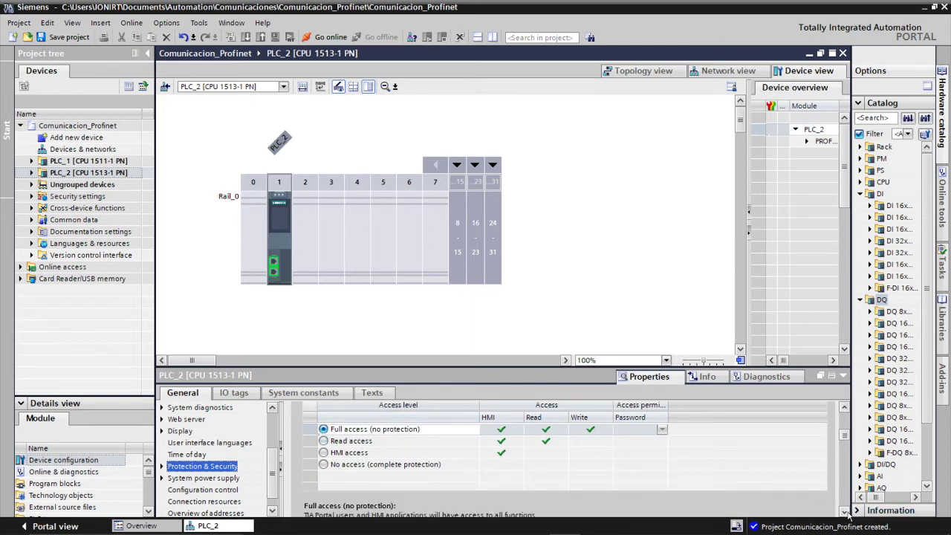
pyautogui.scroll(-2, 845, 513)
pyautogui.scroll(-5, 846, 514)
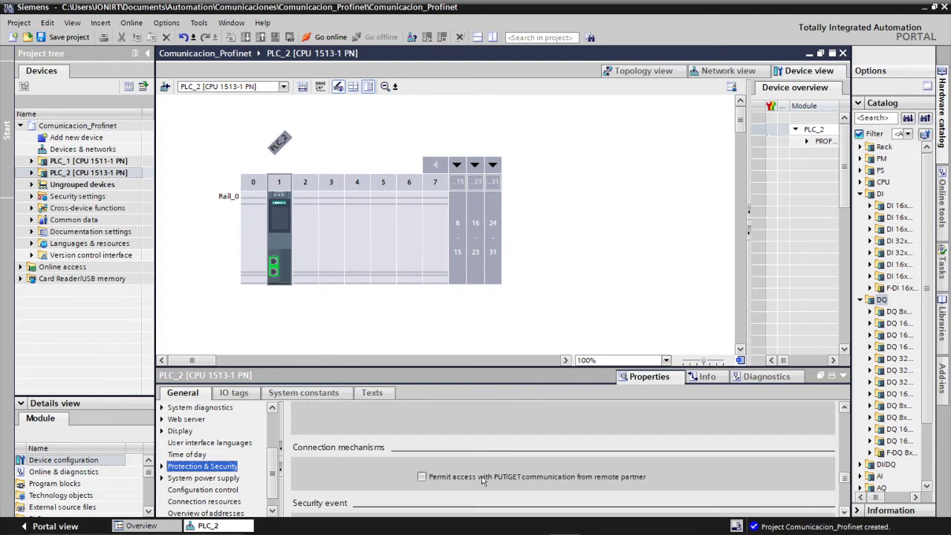
pyautogui.click(421, 476)
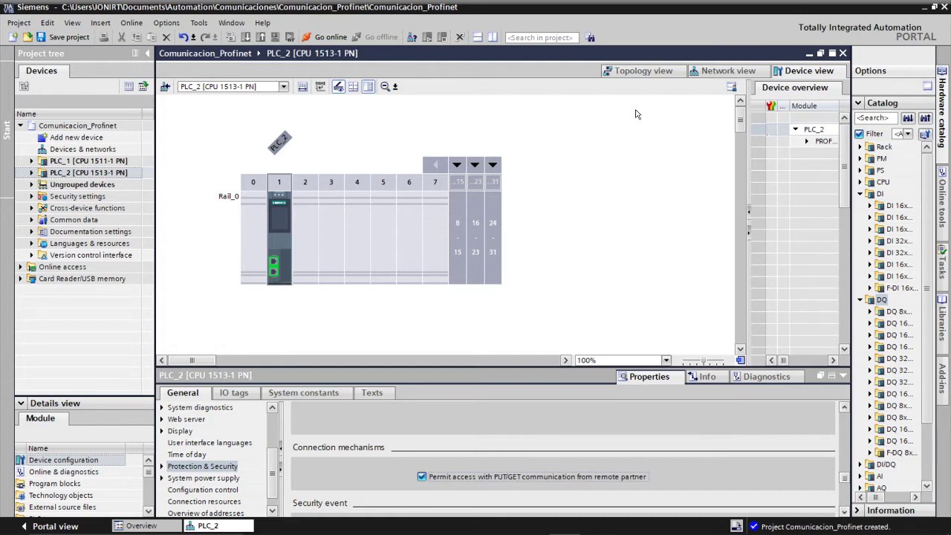
# - Expand PLC_1 and PLC_2 in the project tree and select PLC_1
pyautogui.click(31, 160)
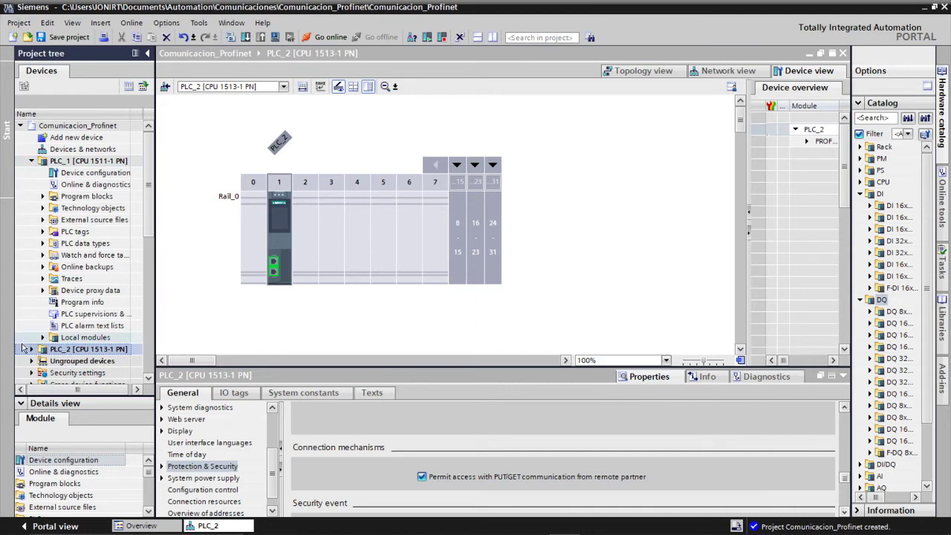
pyautogui.click(31, 349)
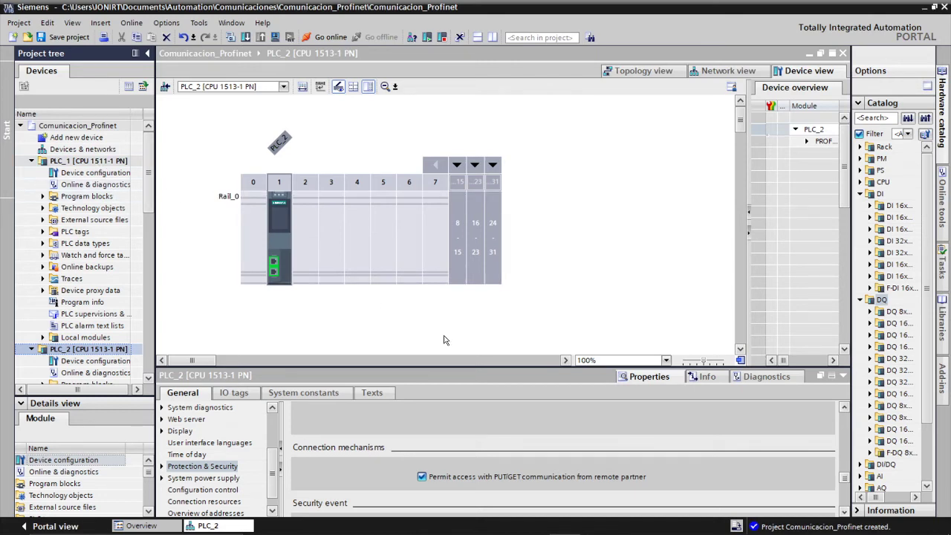
pyautogui.click(92, 163)
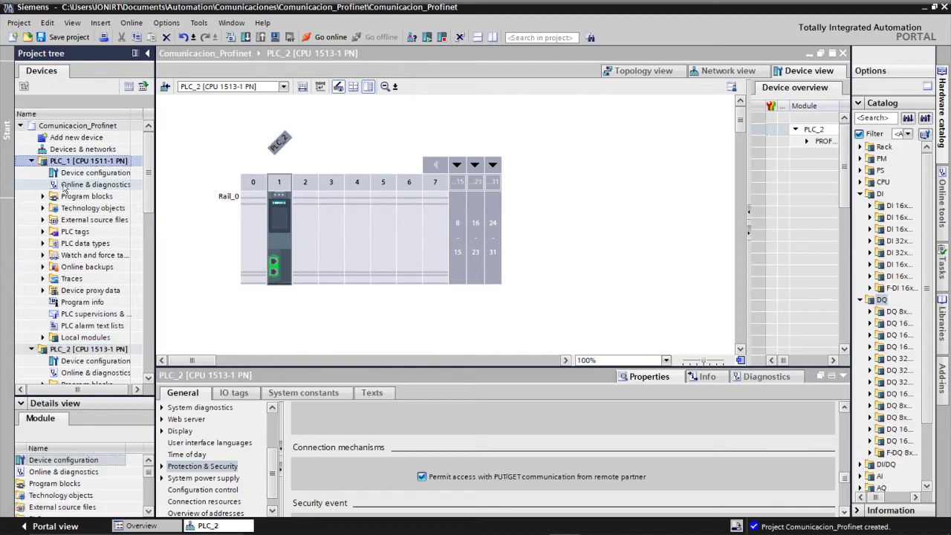
# - Add a global data block named GET_PLC1 to PLC_1's program blocks
pyautogui.click(59, 195)
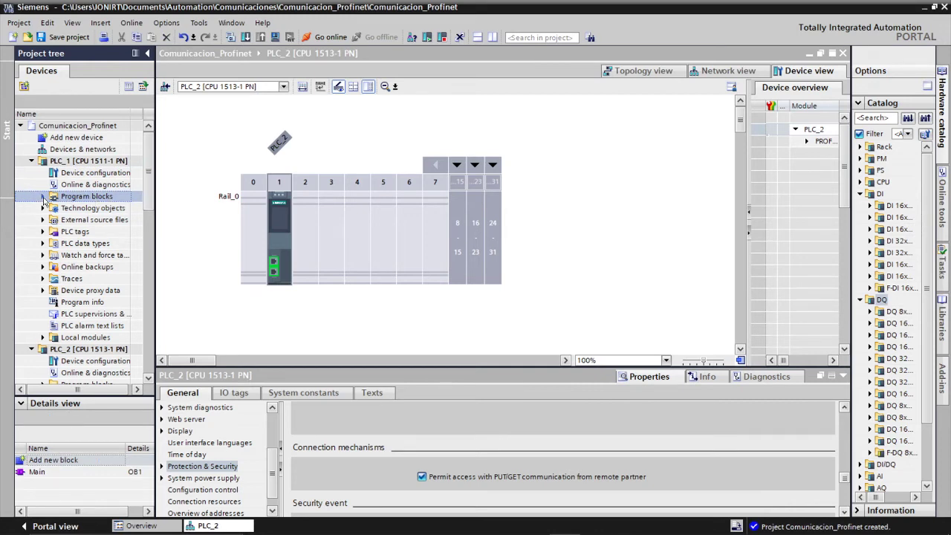
pyautogui.click(42, 196)
pyautogui.click(75, 211)
pyautogui.doubleClick(74, 210)
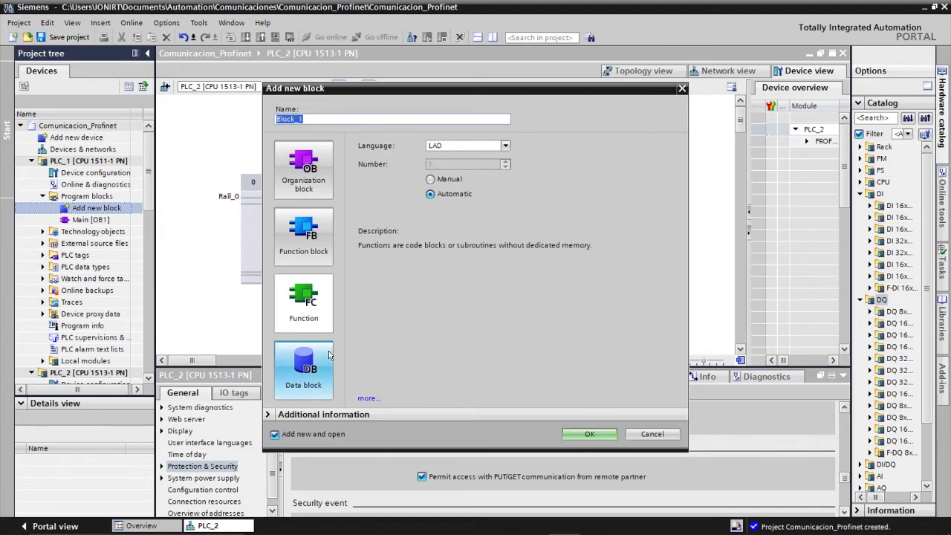
pyautogui.click(309, 361)
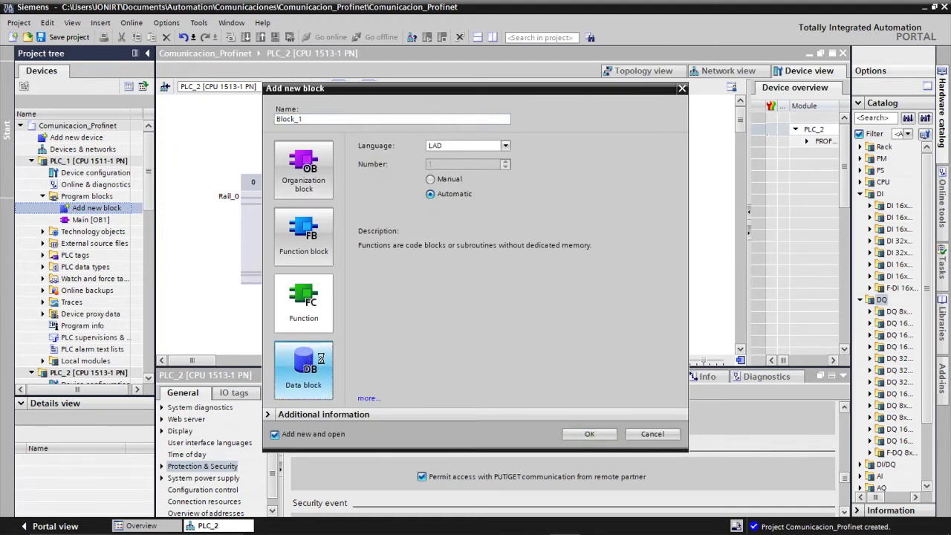
pyautogui.click(340, 119)
pyautogui.press('BackSpace')
pyautogui.press('BackSpace')
pyautogui.press('BackSpace')
pyautogui.press('BackSpace')
pyautogui.press('BackSpace')
pyautogui.press('BackSpace')
pyautogui.press('BackSpace')
pyautogui.press('BackSpace')
pyautogui.press('BackSpace')
pyautogui.press('BackSpace')
pyautogui.press('BackSpace')
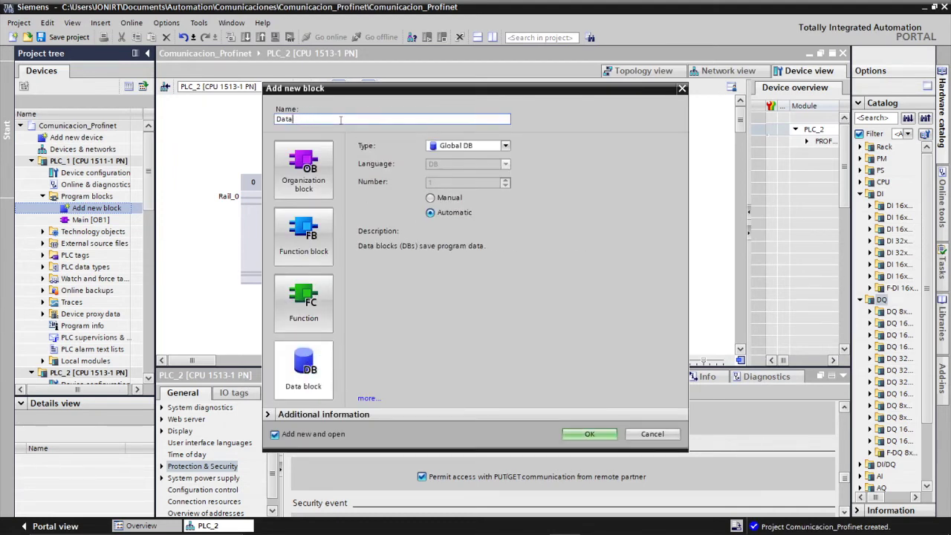
pyautogui.write('GERT')
pyautogui.press('BackSpace')
pyautogui.press('BackSpace')
pyautogui.write('T_PLC1')
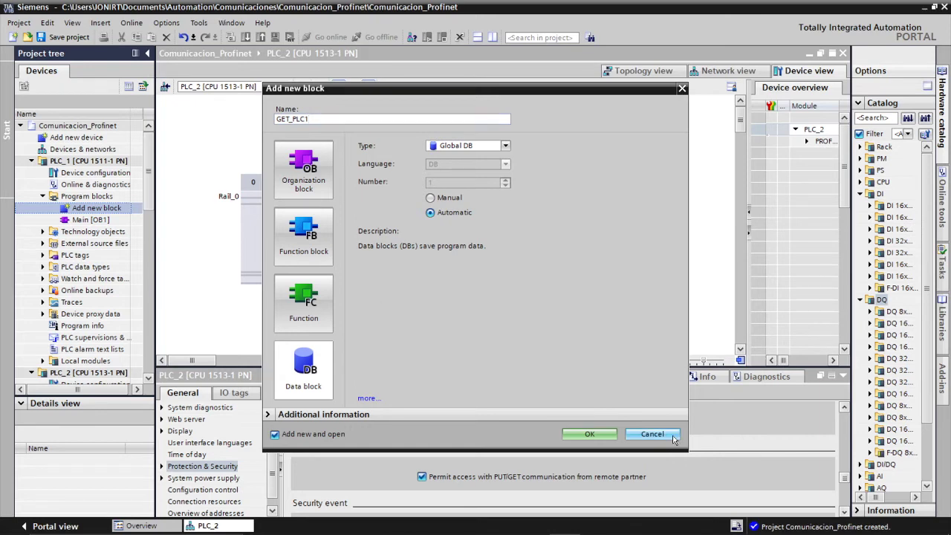
pyautogui.click(605, 436)
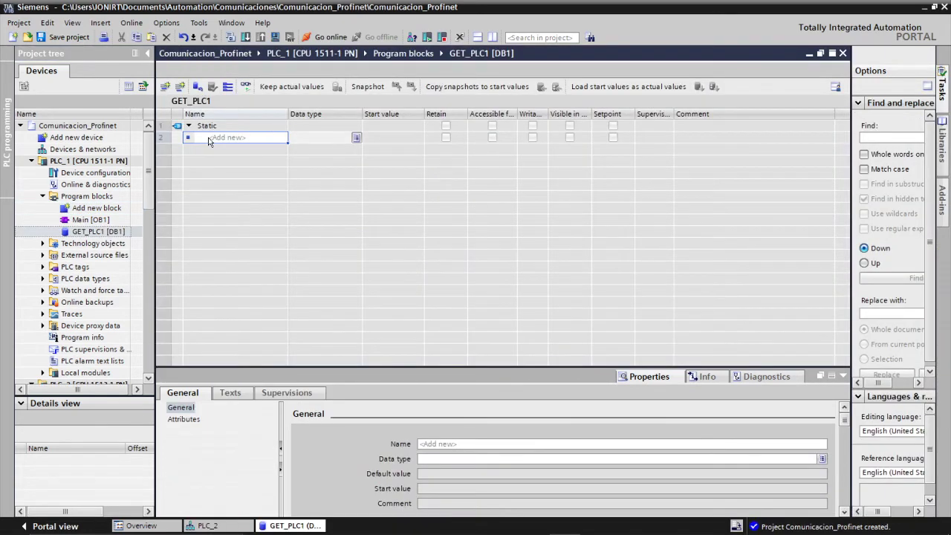
# - Declare a static variable GetPLC1 with data type Array[0..7] of Int in the GET_PLC1 data block
pyautogui.click(215, 139)
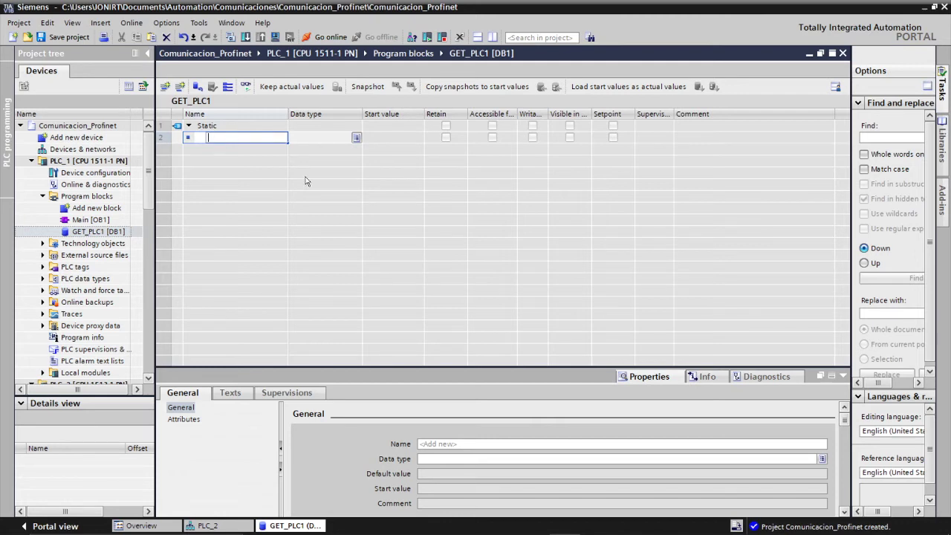
pyautogui.write('GetPLC1')
pyautogui.click(353, 140)
pyautogui.click(355, 138)
pyautogui.write('array')
pyautogui.click(318, 150)
pyautogui.click(324, 138)
pyautogui.press('BackSpace')
pyautogui.write('7')
pyautogui.click(341, 139)
pyautogui.write('Int')
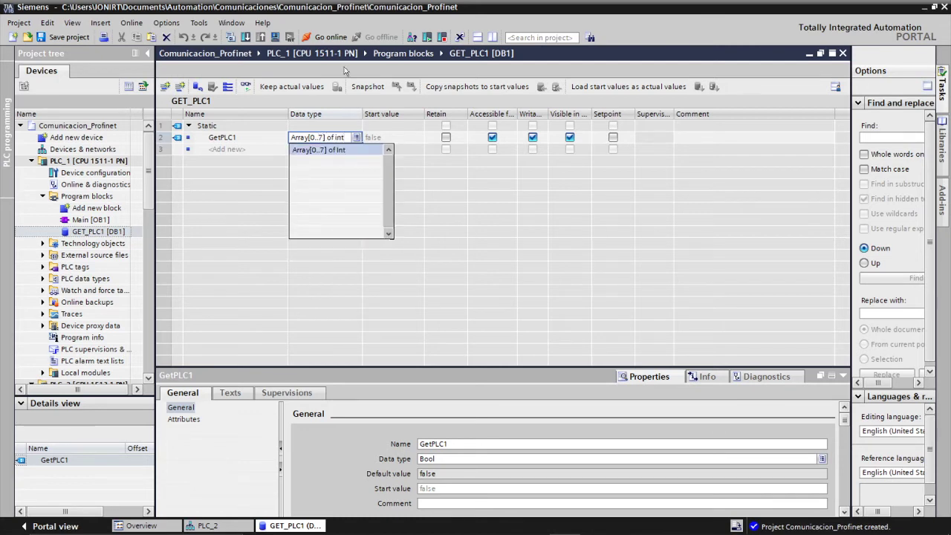
pyautogui.click(340, 151)
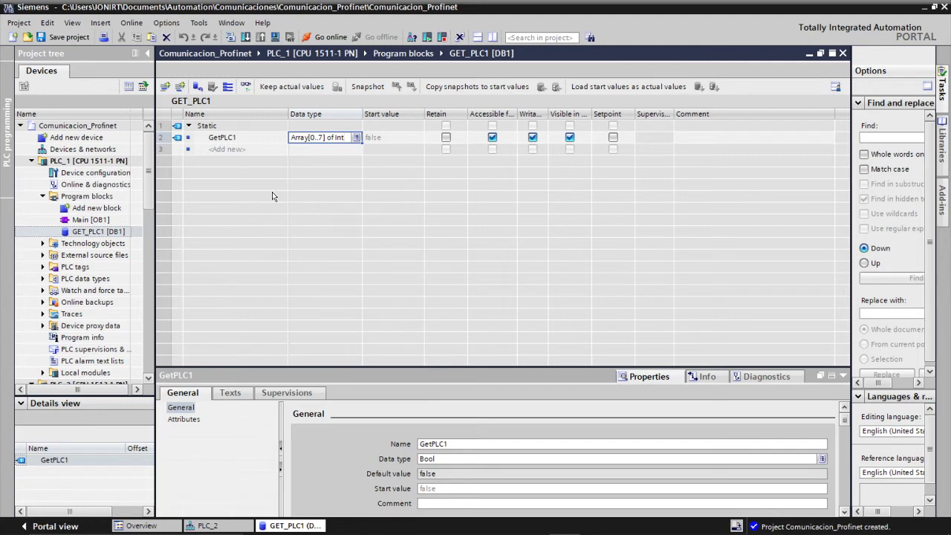
# - Add a second global data block named PUT_PLC1 to PLC_1's program blocks
pyautogui.click(81, 209)
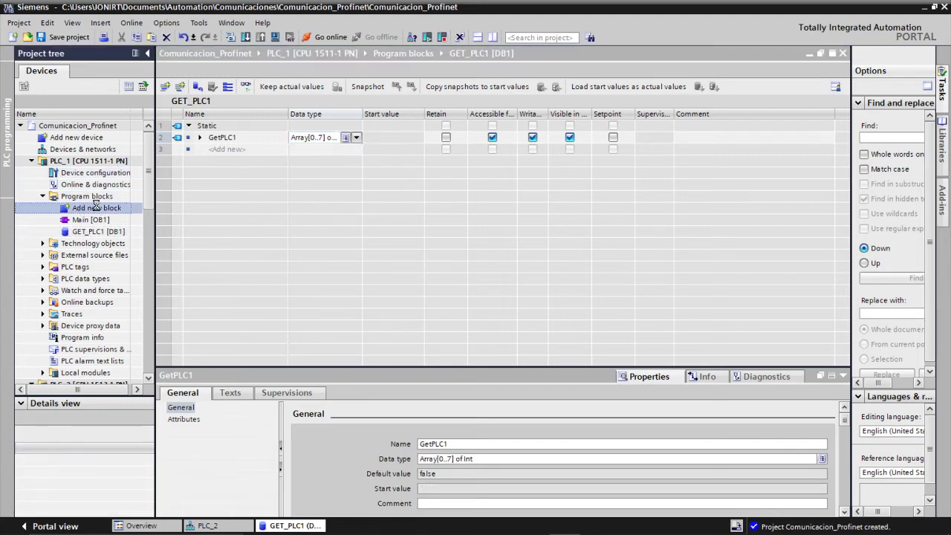
pyautogui.doubleClick(80, 209)
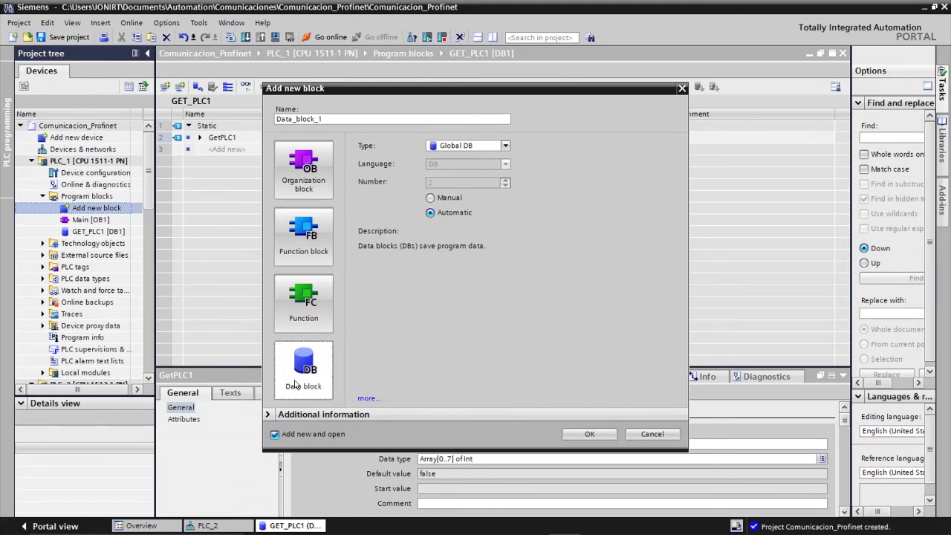
pyautogui.click(336, 120)
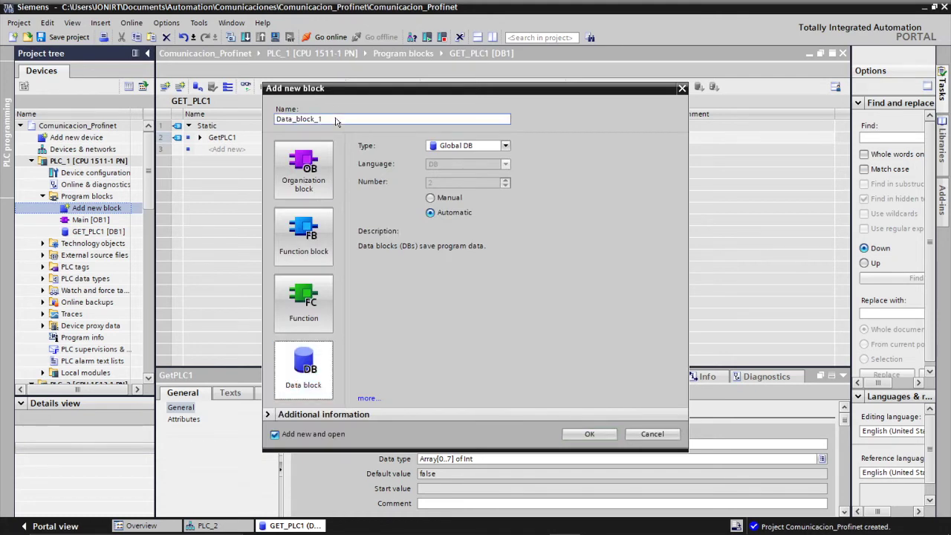
pyautogui.doubleClick(336, 120)
pyautogui.press('BackSpace')
pyautogui.write('PUT_PLC1')
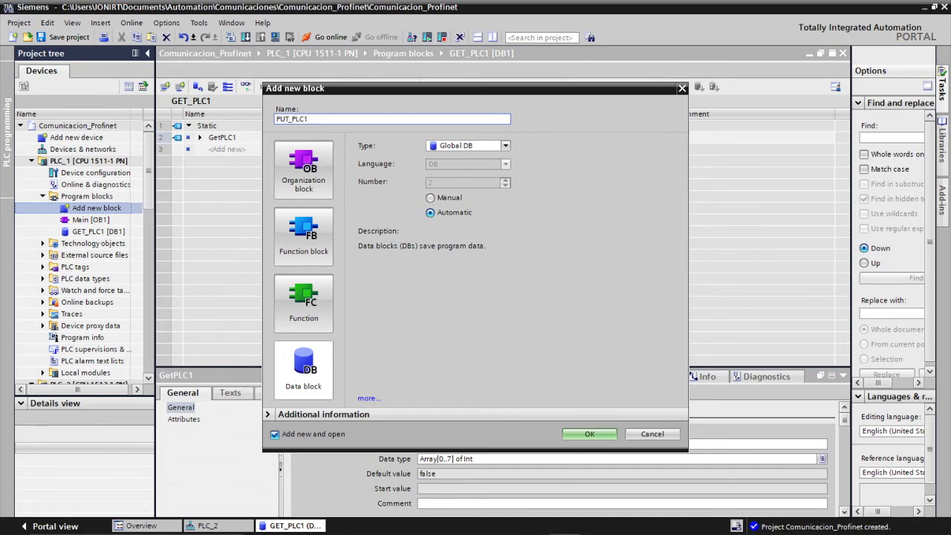
pyautogui.click(584, 433)
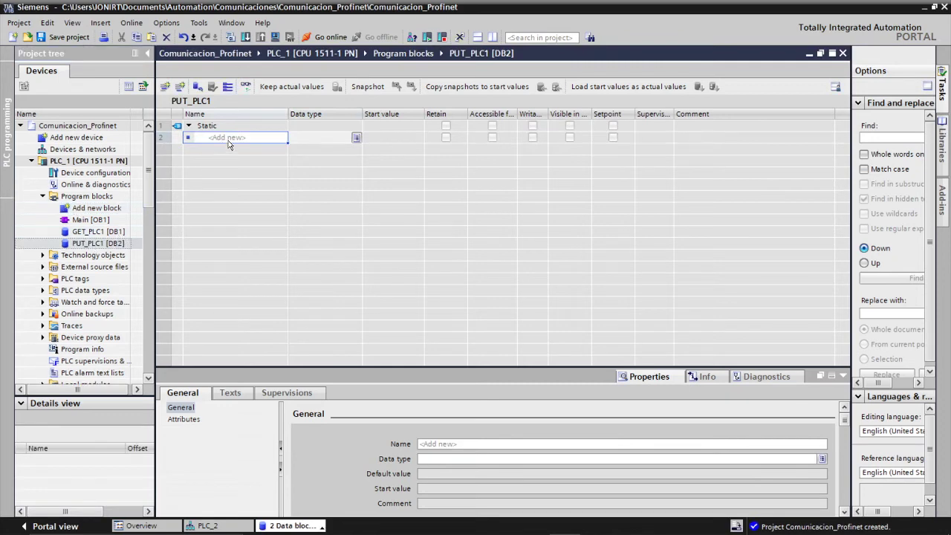
# - Declare a static variable PutPLC1 with data type Array[0..7] of Int in PUT_PLC1, and review both PLC_1 data blocks
pyautogui.click(230, 139)
pyautogui.write('PutPLC1')
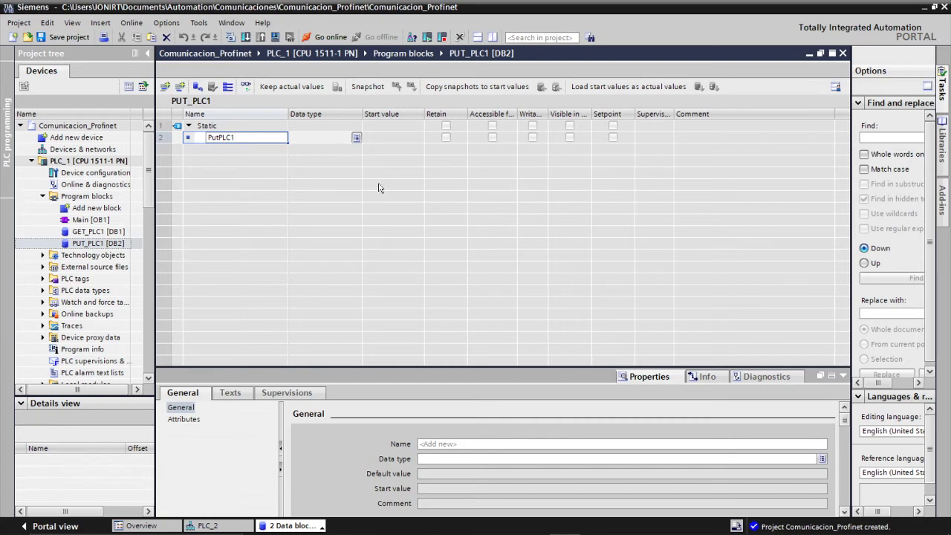
pyautogui.click(329, 139)
pyautogui.write('arra')
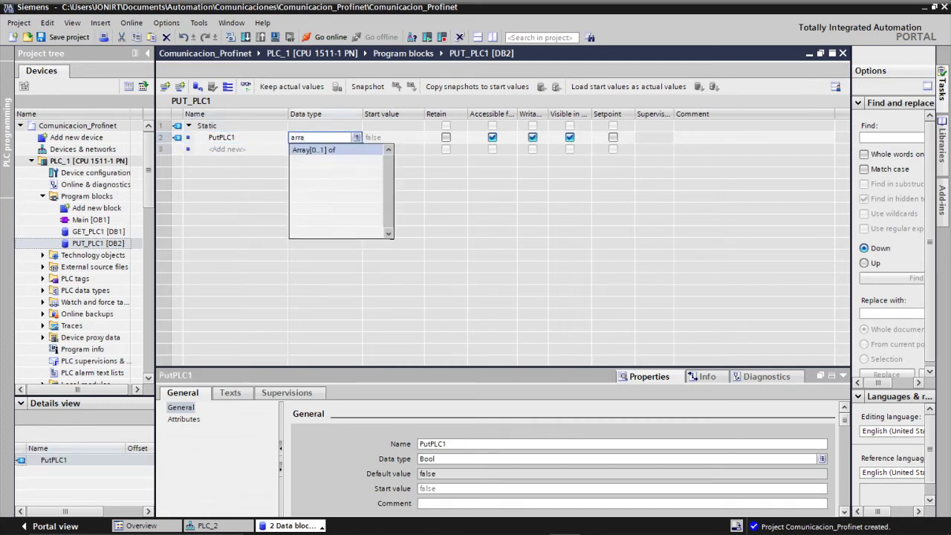
pyautogui.click(347, 149)
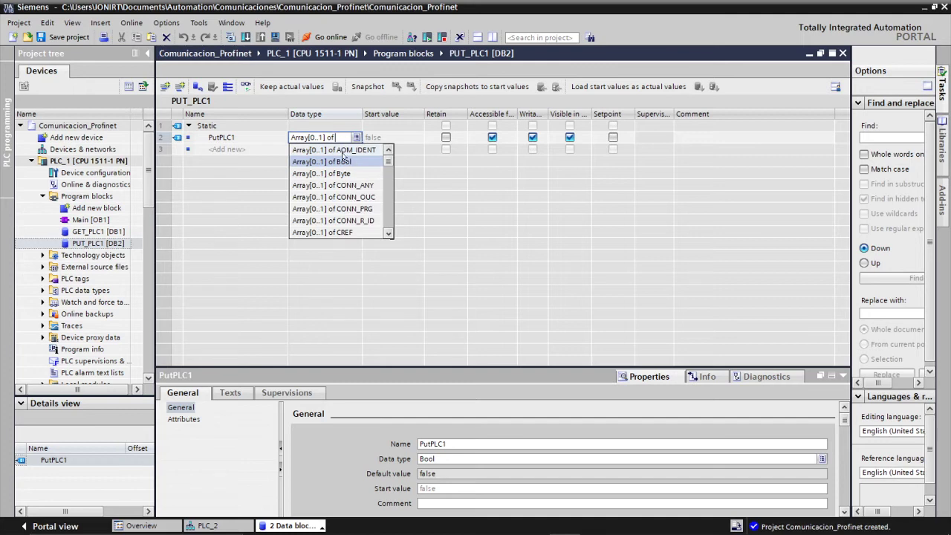
pyautogui.write('in')
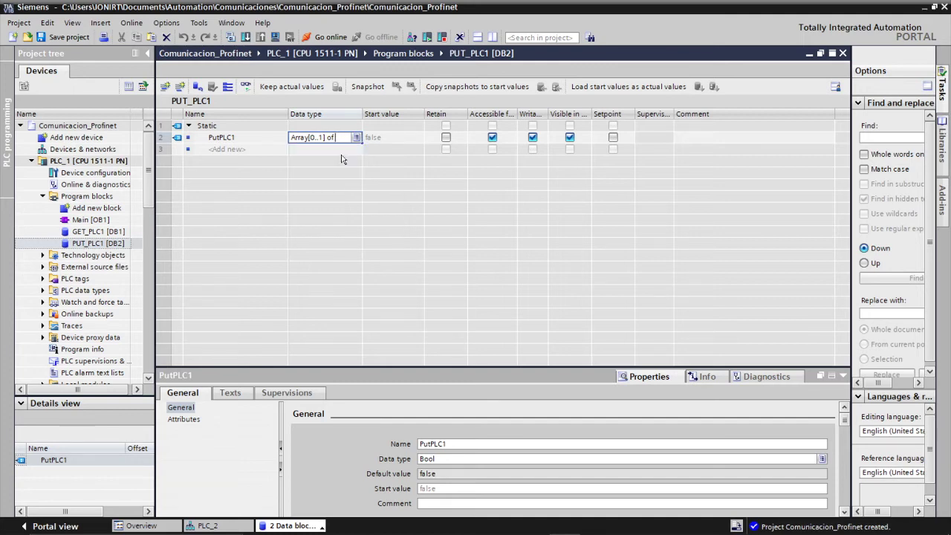
pyautogui.click(334, 151)
pyautogui.click(322, 138)
pyautogui.press('BackSpace')
pyautogui.write('7')
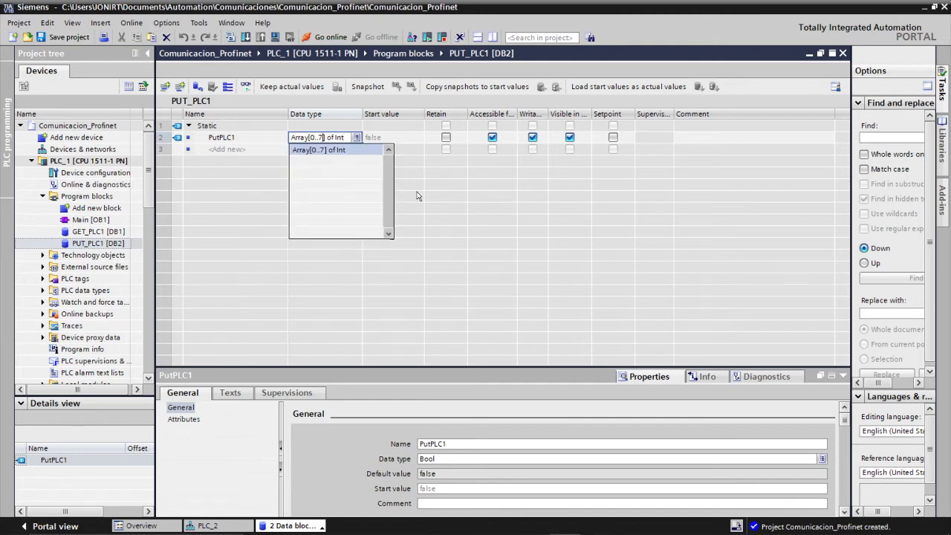
pyautogui.press('Return')
pyautogui.doubleClick(82, 232)
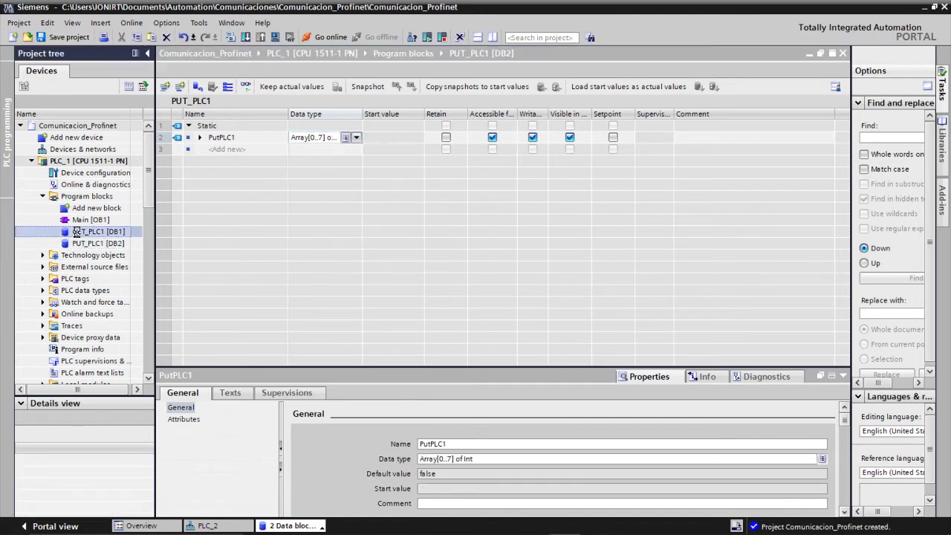
pyautogui.doubleClick(97, 242)
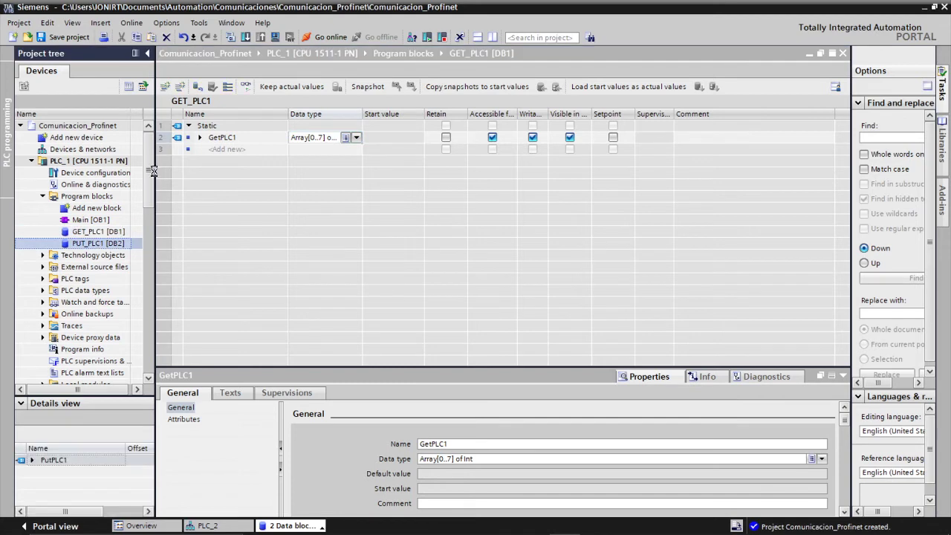
# - Add a global data block named PUT_PLC2 to PLC_2's program blocks
pyautogui.scroll(-1, 146, 197)
pyautogui.moveTo(146, 198); pyautogui.dragTo(147, 236)
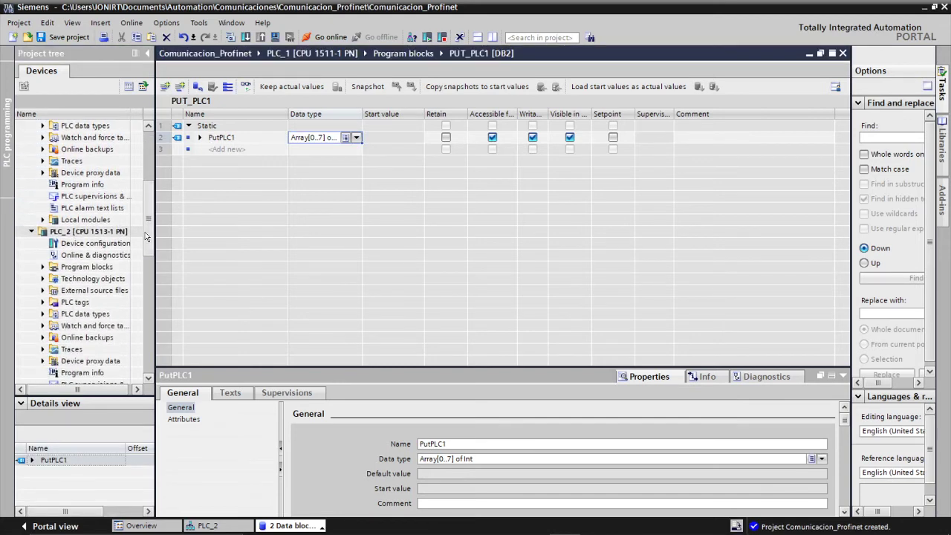
pyautogui.click(42, 266)
pyautogui.click(73, 280)
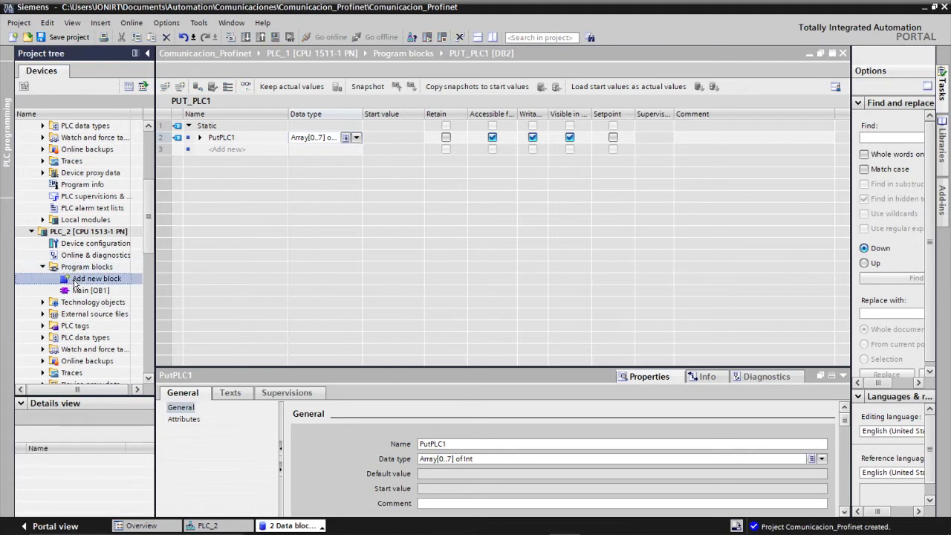
pyautogui.doubleClick(74, 280)
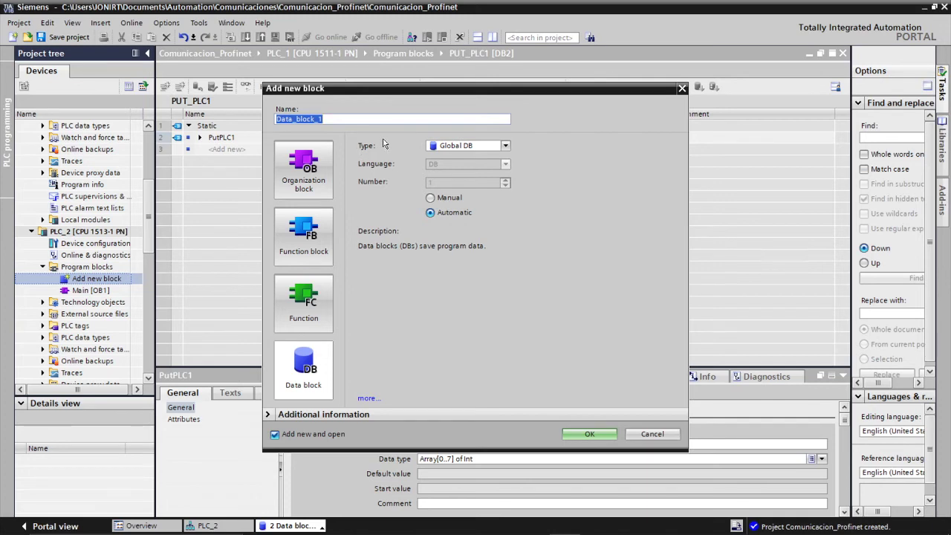
pyautogui.press('BackSpace')
pyautogui.write('GE')
pyautogui.write('PUT')
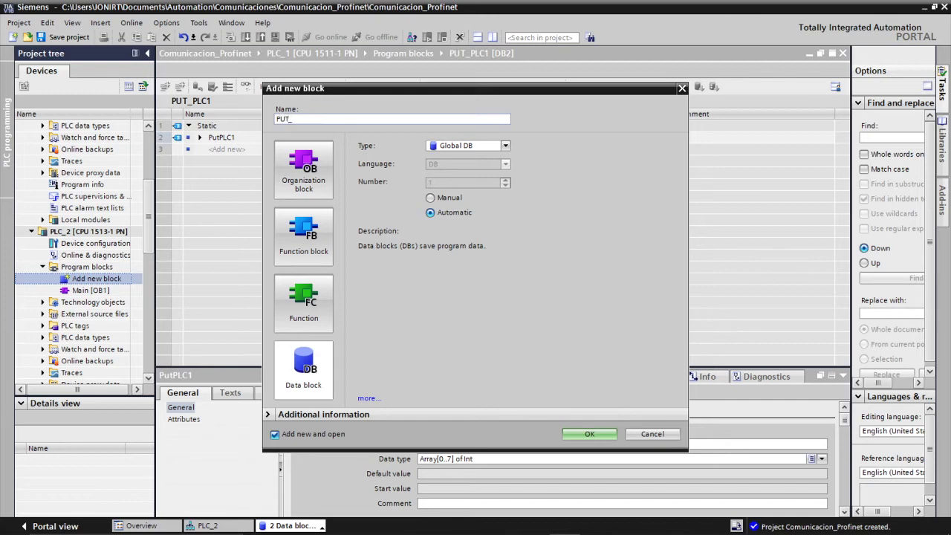
pyautogui.write('_PLC2')
pyautogui.write('khafblwhj')
pyautogui.press('BackSpace')
pyautogui.press('BackSpace')
pyautogui.press('BackSpace')
pyautogui.click(598, 436)
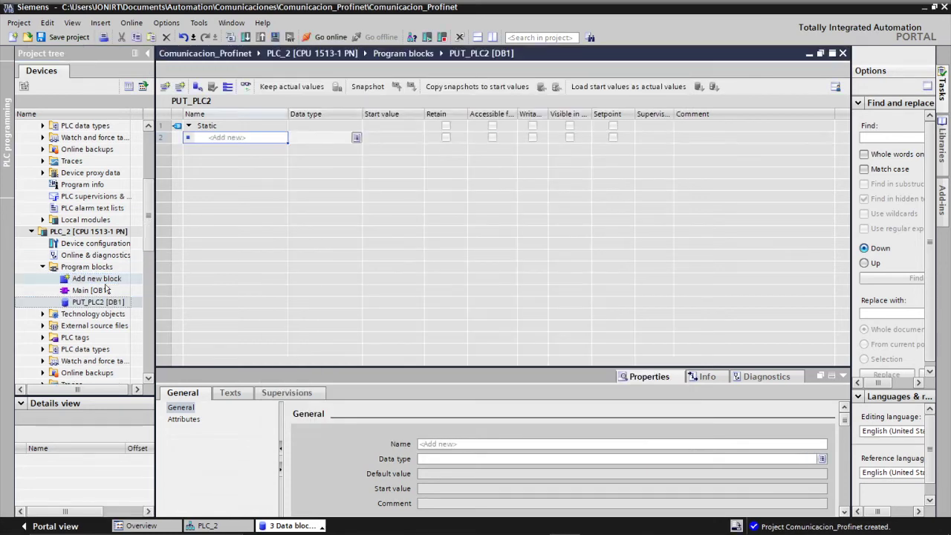
# - Add another global data block named GET_PLC2 to PLC_2's program blocks
pyautogui.doubleClick(84, 281)
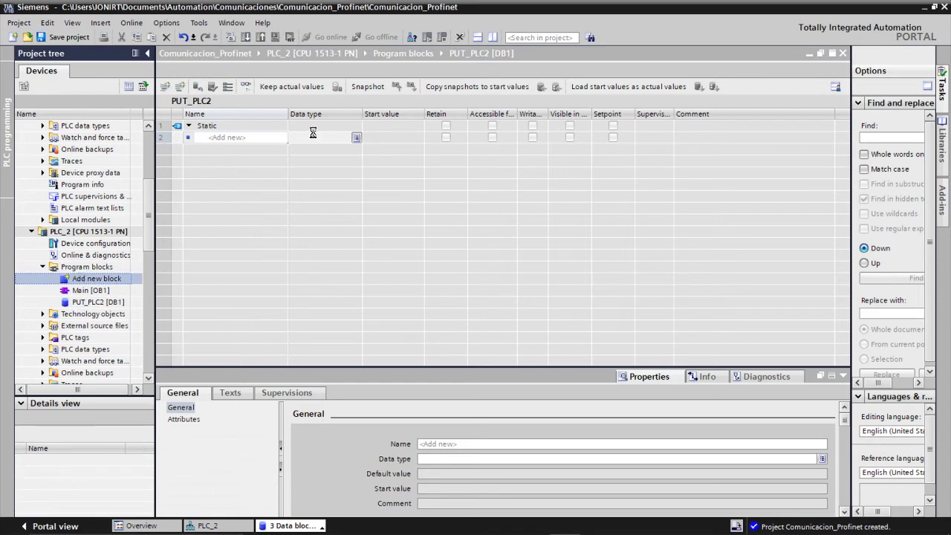
pyautogui.write('GET_PLC2')
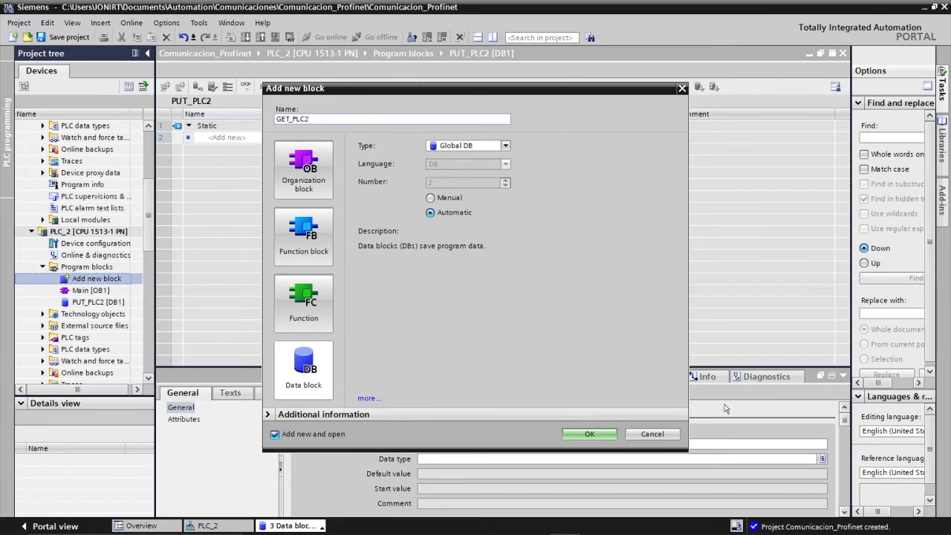
pyautogui.click(303, 364)
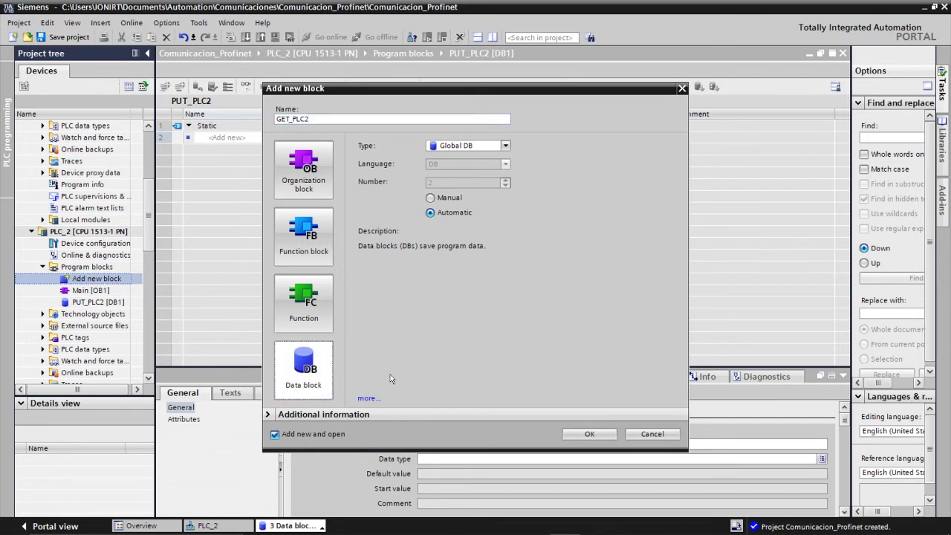
pyautogui.click(594, 435)
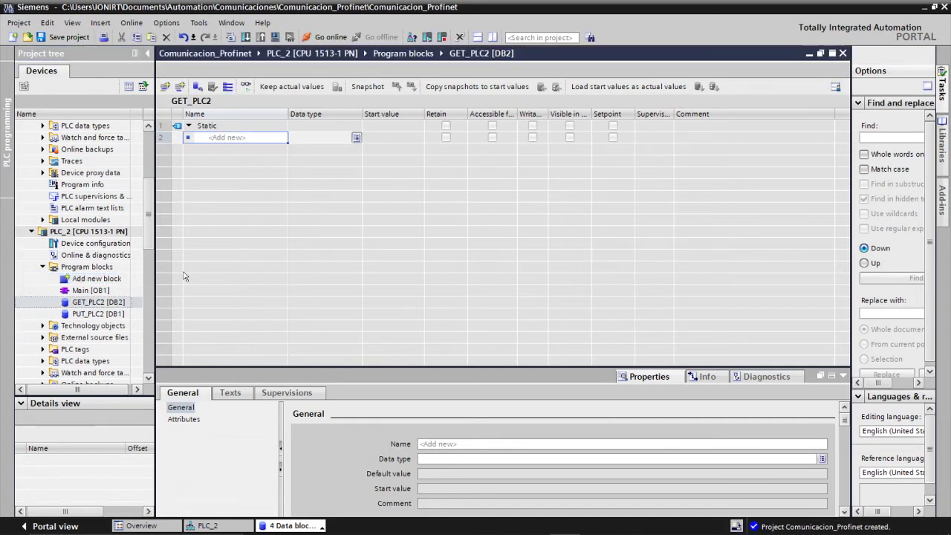
# - Add a static variable named GetPLC2 to PLC_2's GET_PLC2 data block
pyautogui.click(230, 137)
pyautogui.write('P')
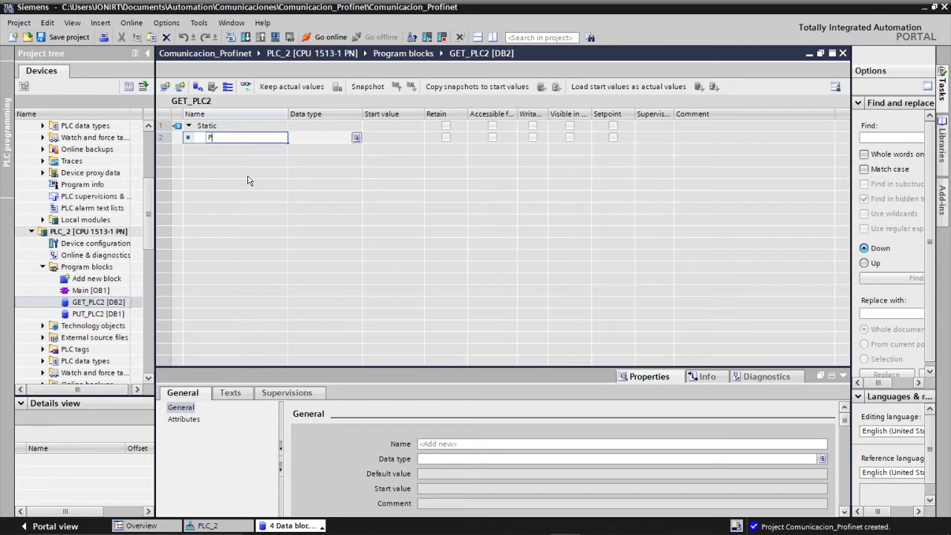
pyautogui.write('UGetPLC2')
# - Declare a static variable PutPLC2 with data type Array[0..7] of Int in PLC_2's PUT_PLC2 data block
pyautogui.click(98, 313)
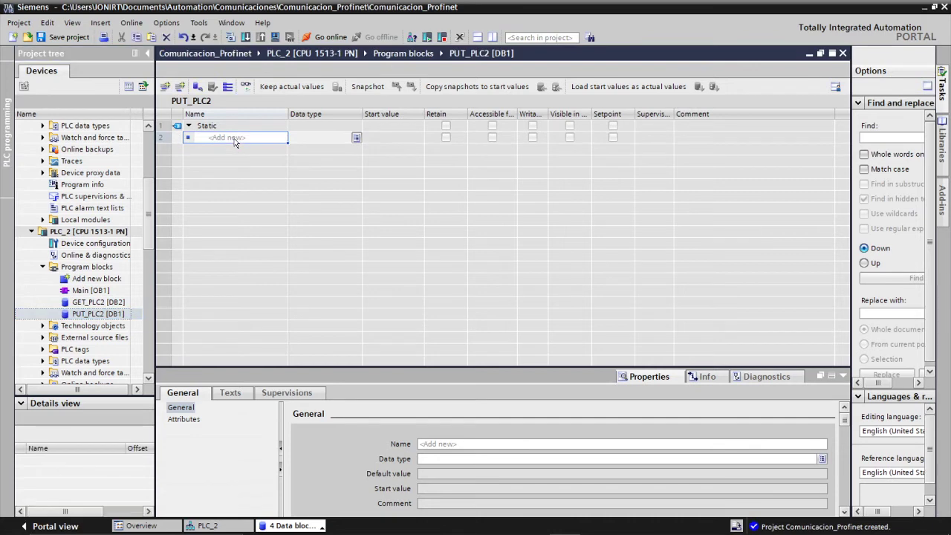
pyautogui.write('PU')
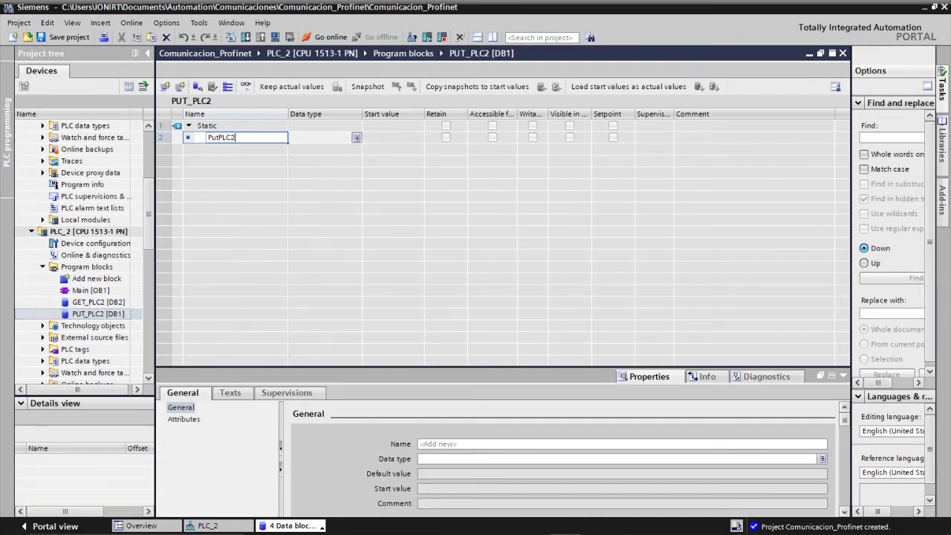
pyautogui.click(327, 139)
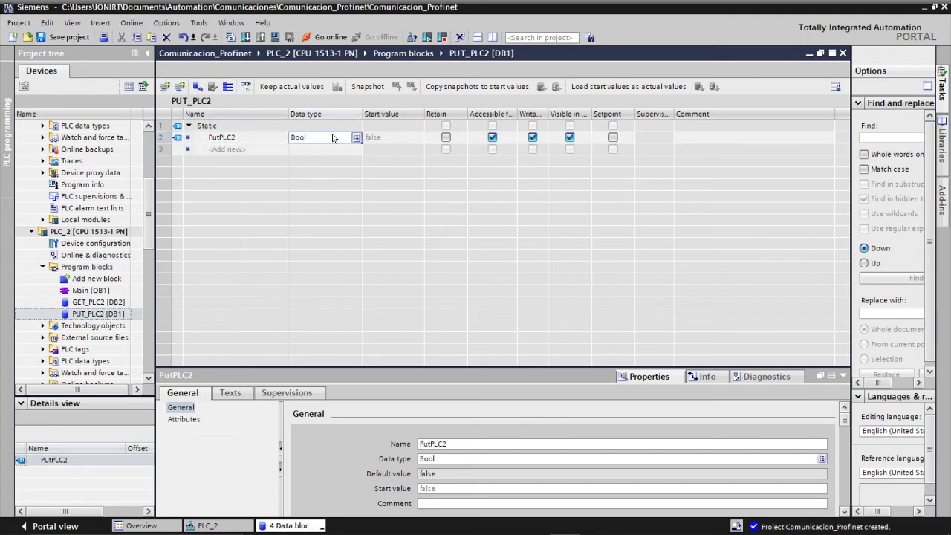
pyautogui.doubleClick(333, 139)
pyautogui.write('array')
pyautogui.click(327, 151)
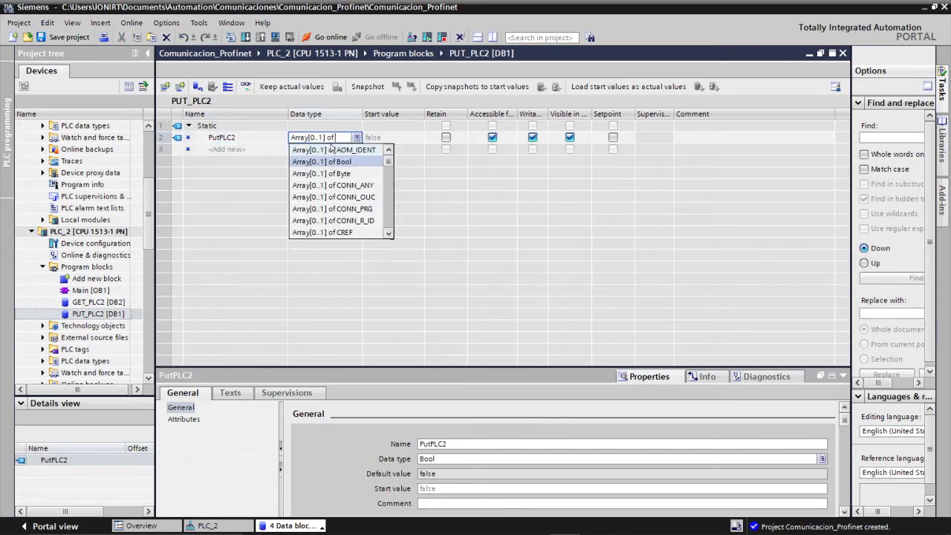
pyautogui.click(324, 138)
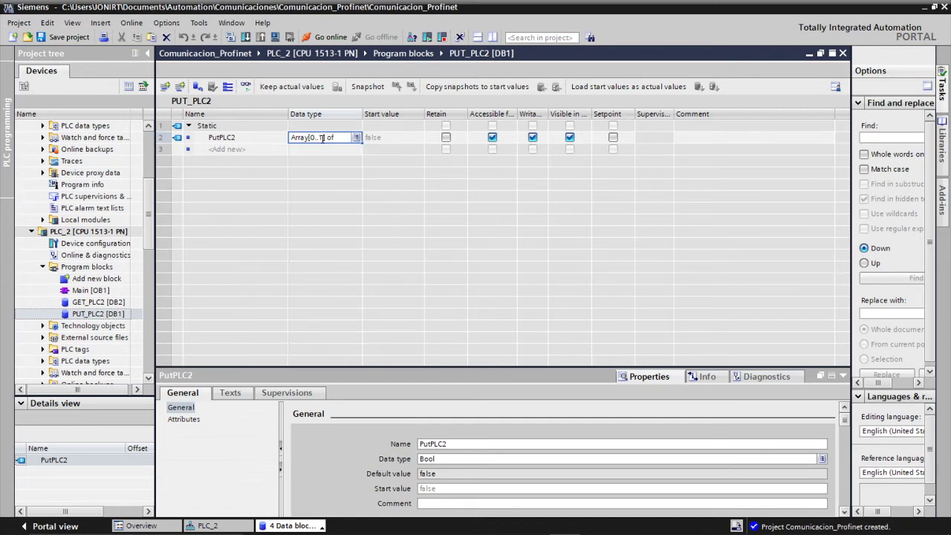
pyautogui.press('BackSpace')
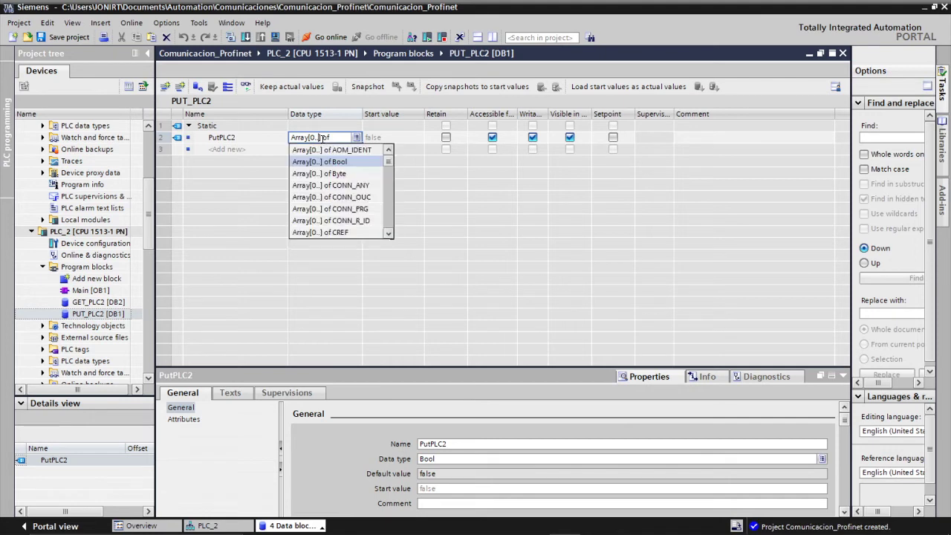
pyautogui.write('7')
pyautogui.click(334, 141)
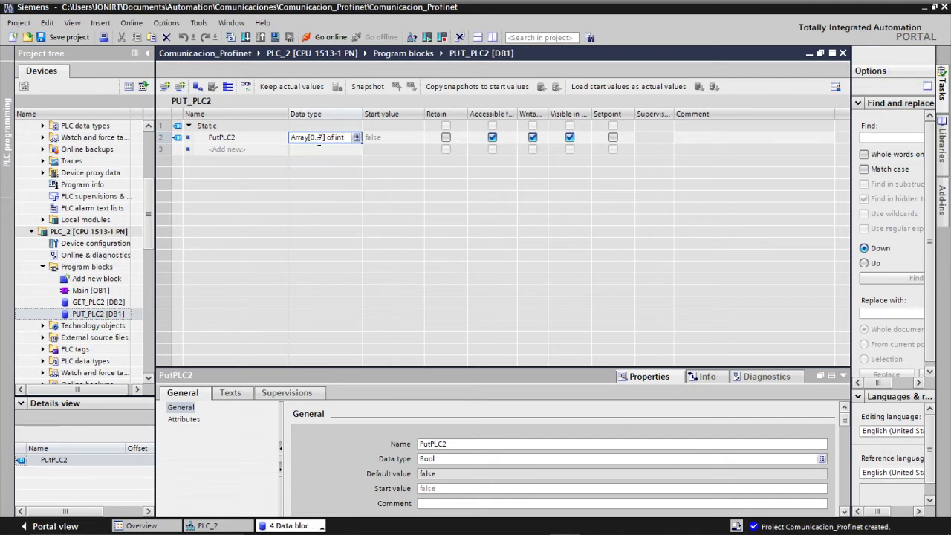
pyautogui.press('BackSpace')
pyautogui.press('BackSpace')
pyautogui.write('i')
pyautogui.press('BackSpace')
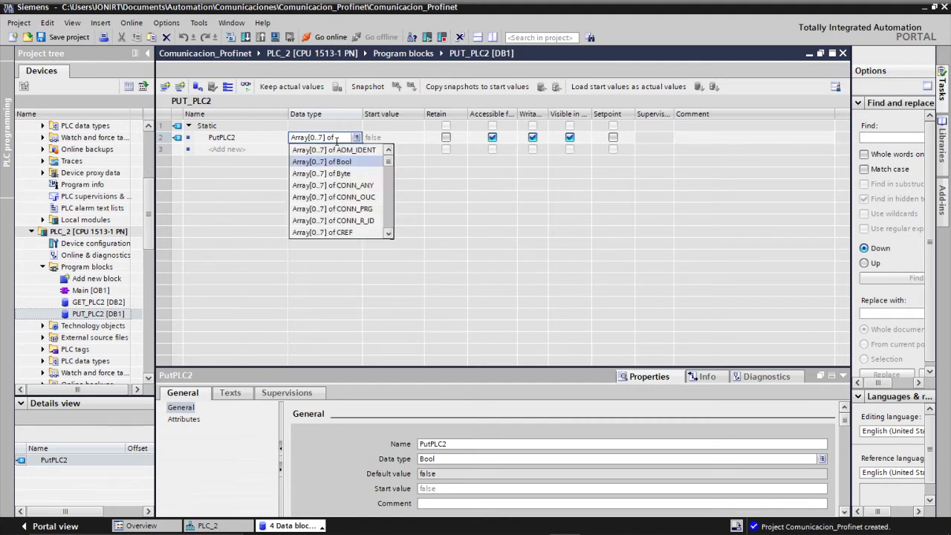
pyautogui.write('i')
pyautogui.press('BackSpace')
pyautogui.write('int')
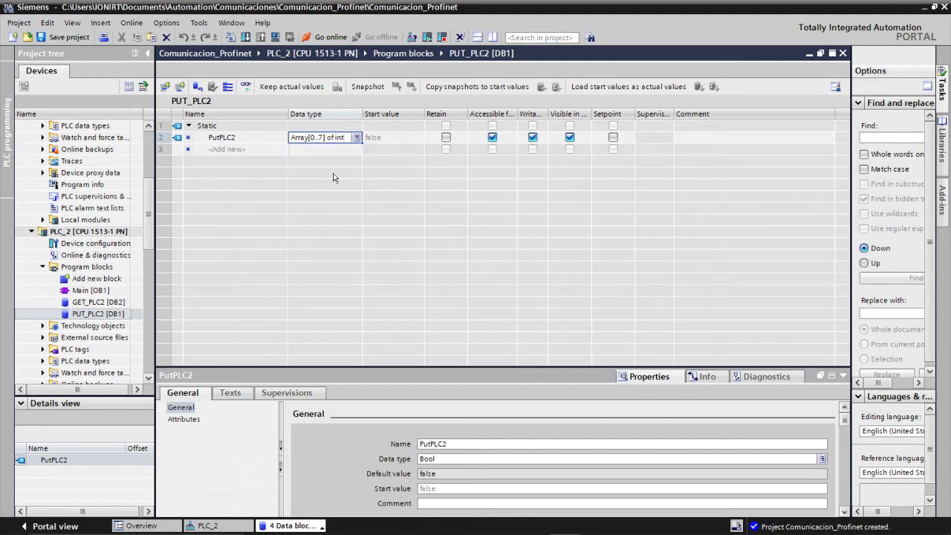
# - Clear the data type of PutPLC2 and re-enter it as Array[0..7] of Int
pyautogui.click(328, 136)
pyautogui.click(338, 137)
pyautogui.press('BackSpace')
pyautogui.press('BackSpace')
pyautogui.press('BackSpace')
pyautogui.press('BackSpace')
pyautogui.press('BackSpace')
pyautogui.press('BackSpace')
pyautogui.press('BackSpace')
pyautogui.press('BackSpace')
pyautogui.press('BackSpace')
pyautogui.press('BackSpace')
pyautogui.press('BackSpace')
pyautogui.press('BackSpace')
pyautogui.press('BackSpace')
pyautogui.press('BackSpace')
pyautogui.press('BackSpace')
pyautogui.press('BackSpace')
pyautogui.press('BackSpace')
pyautogui.press('BackSpace')
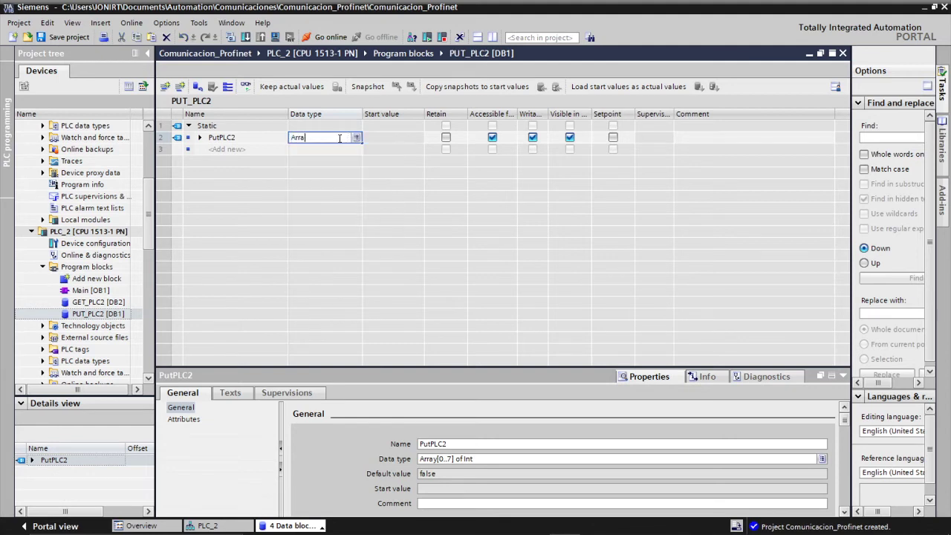
pyautogui.click(349, 151)
pyautogui.write('in')
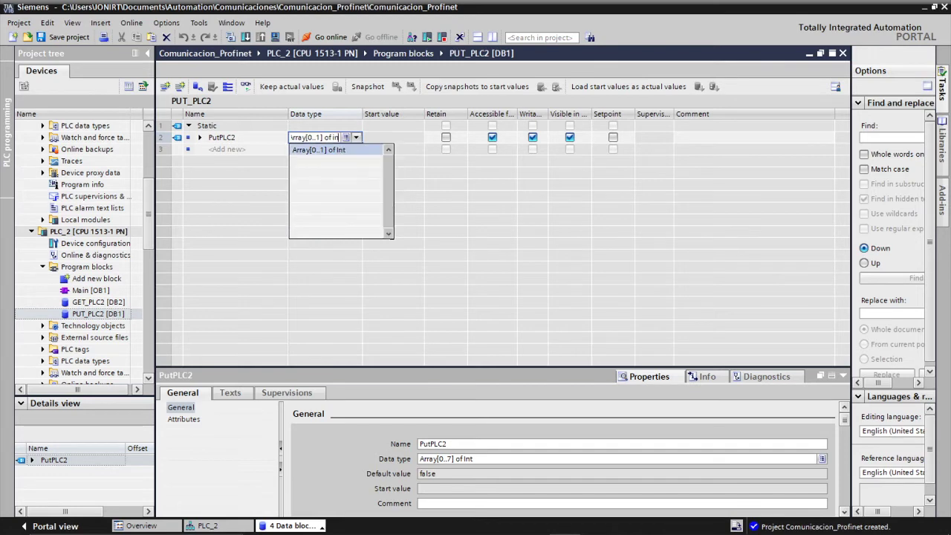
pyautogui.click(338, 152)
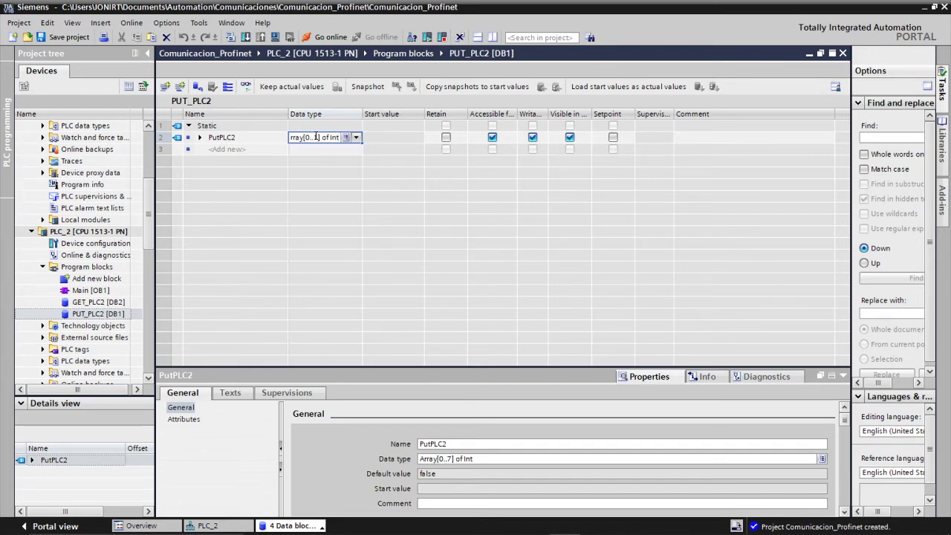
pyautogui.press('BackSpace')
pyautogui.write('7')
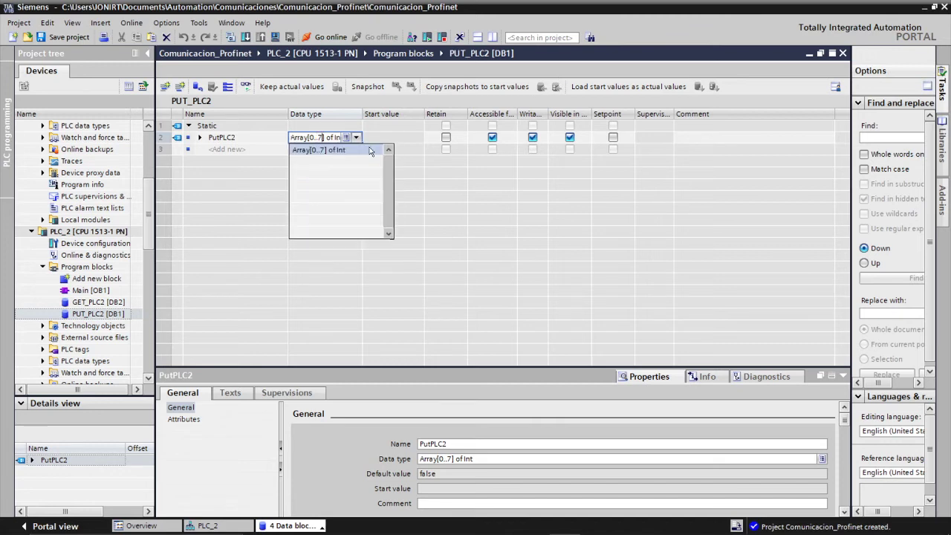
pyautogui.click(425, 235)
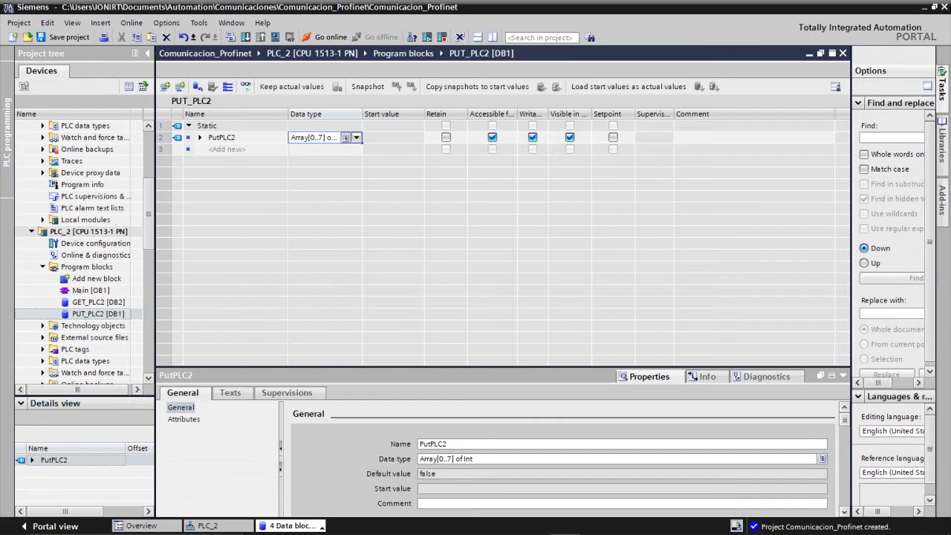
pyautogui.moveTo(349, 523)
pyautogui.click(307, 447)
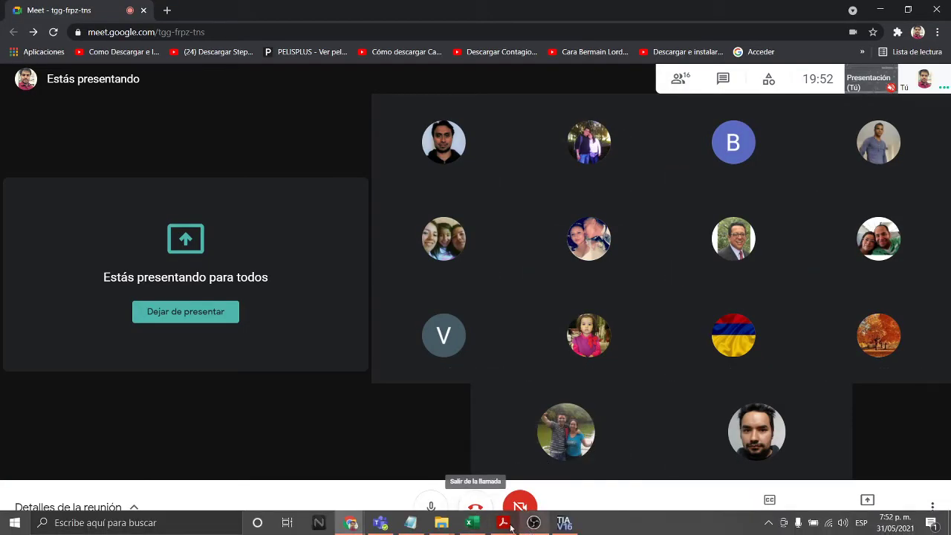
pyautogui.click(564, 522)
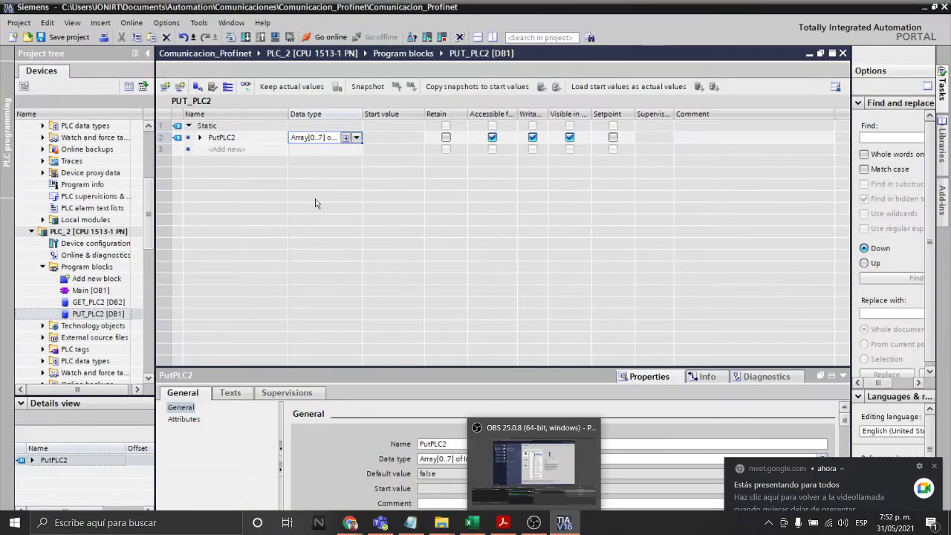
# - Disable optimized block access in the attributes of PLC_2's PUT_PLC2 data block and accept the block access change
pyautogui.click(119, 303)
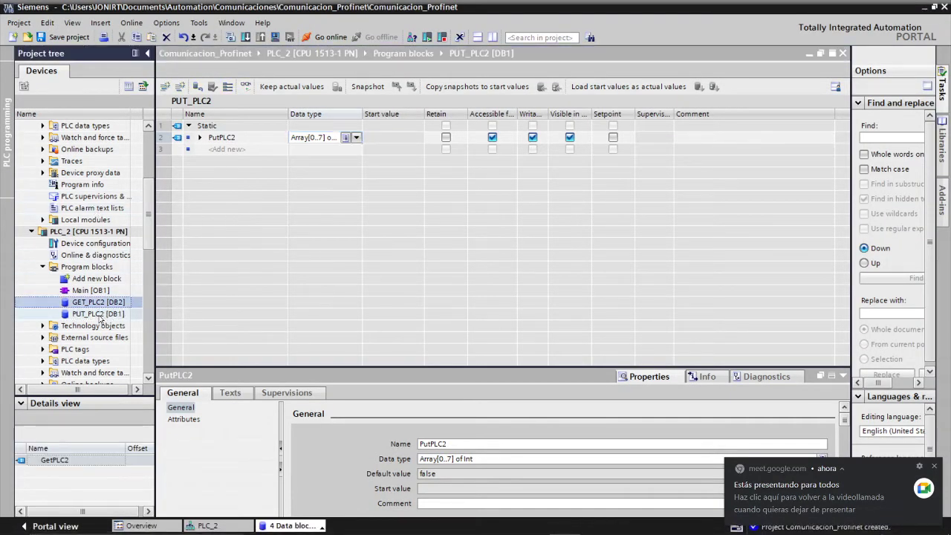
pyautogui.click(100, 315)
pyautogui.rightClick(100, 318)
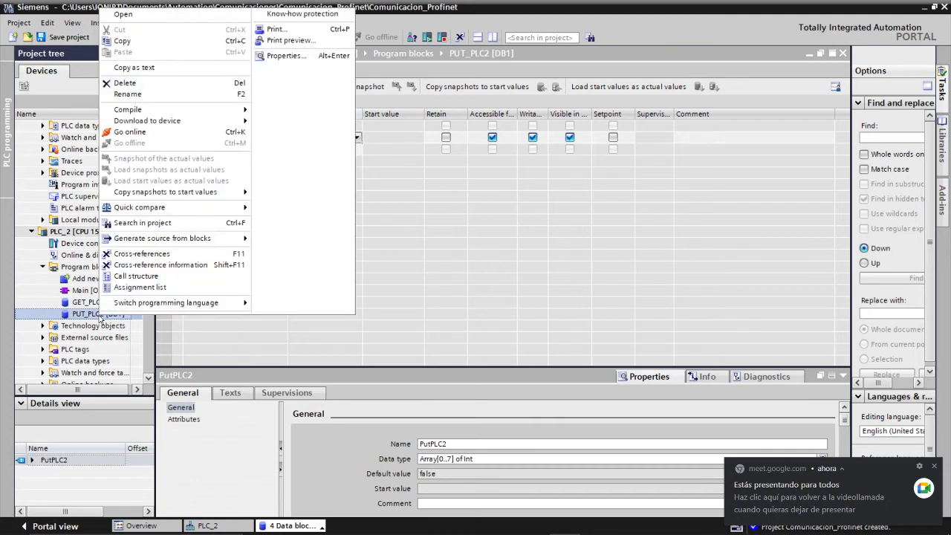
pyautogui.click(288, 62)
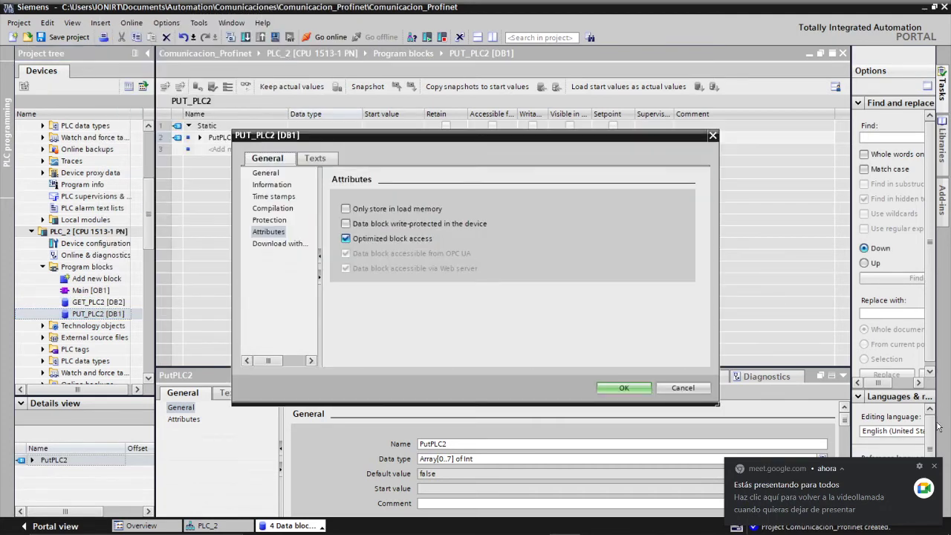
pyautogui.click(935, 471)
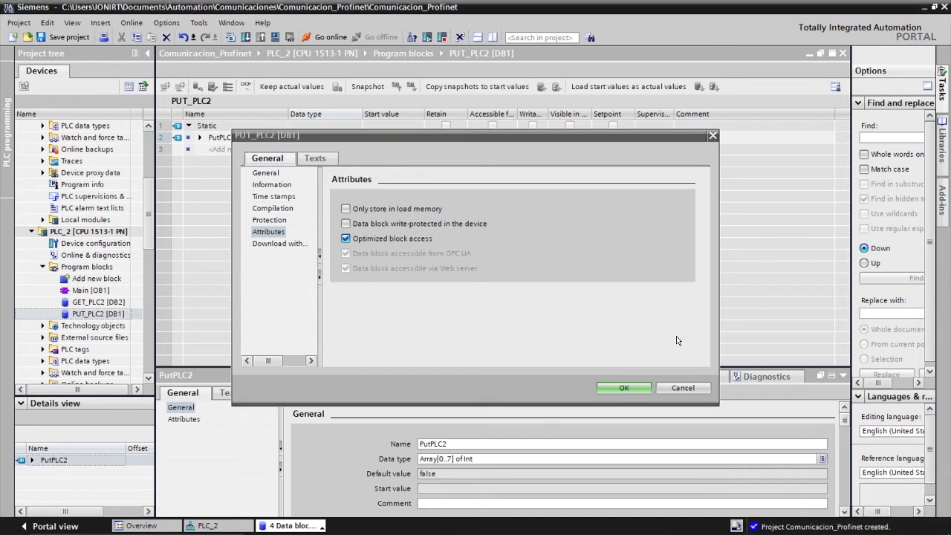
pyautogui.click(345, 239)
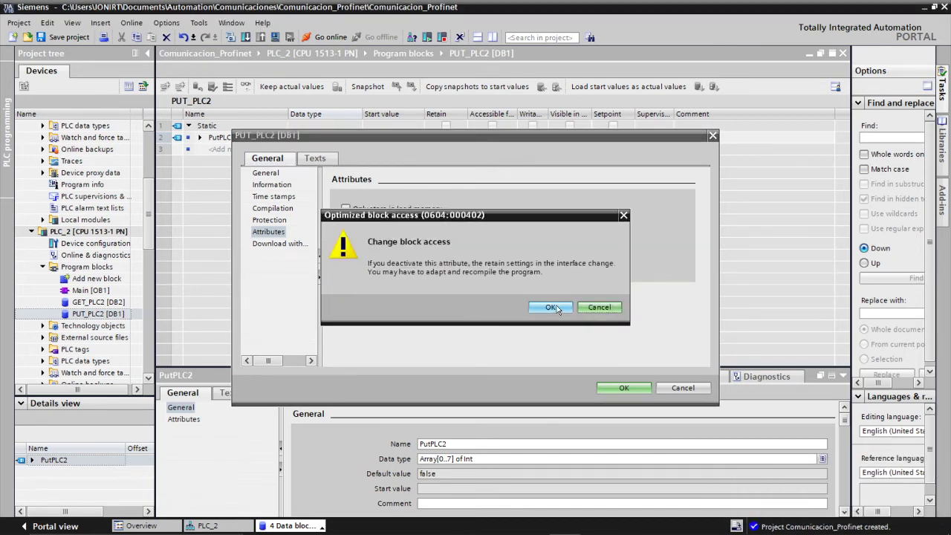
pyautogui.click(533, 307)
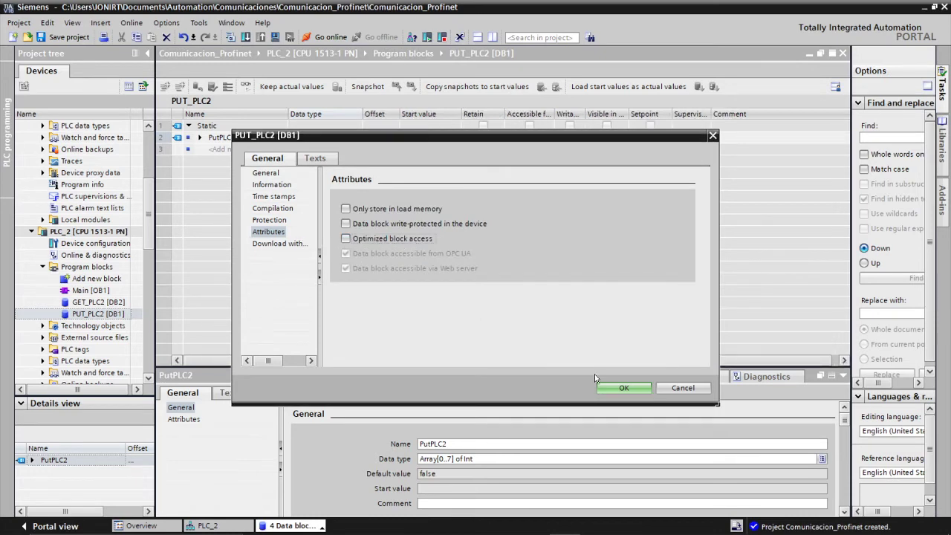
pyautogui.click(624, 388)
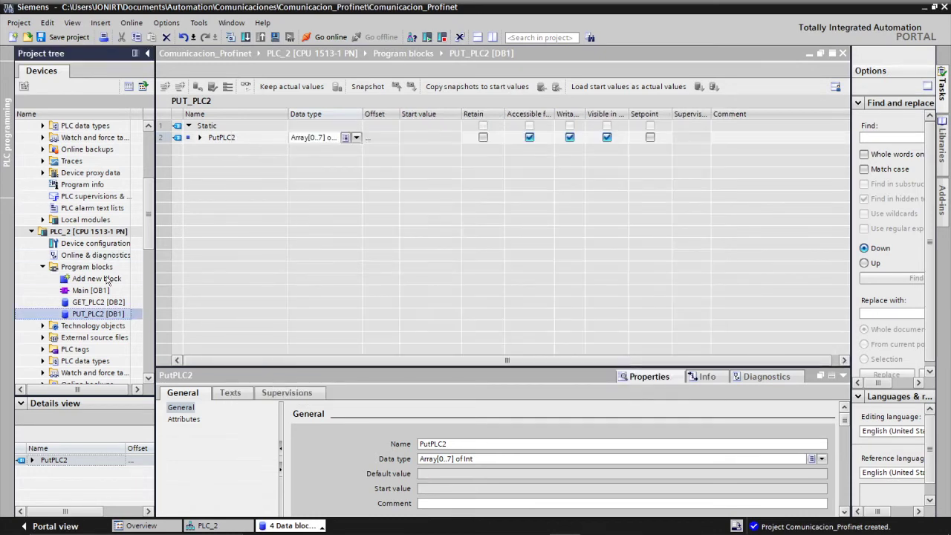
# - Disable optimized block access in the attributes of PLC_2's GET_PLC2 data block and accept the change
pyautogui.rightClick(106, 305)
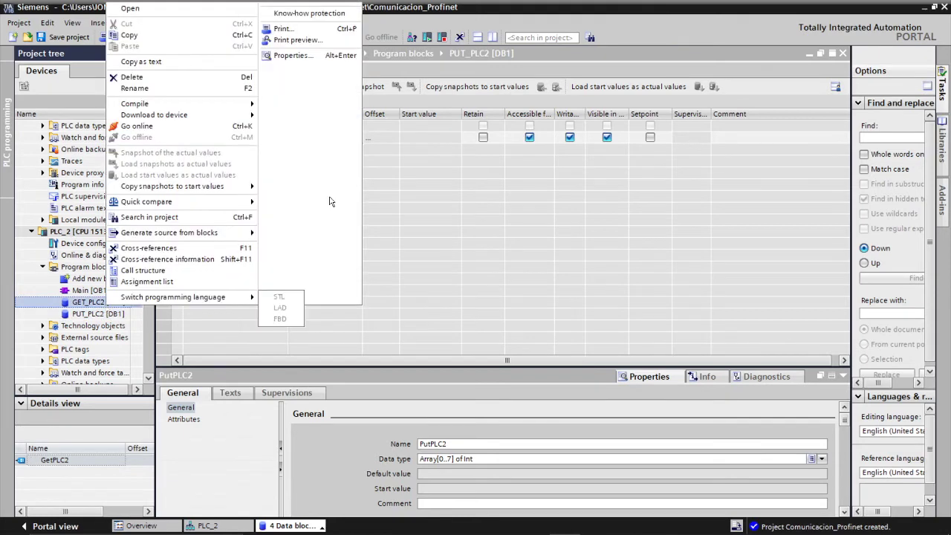
pyautogui.click(308, 56)
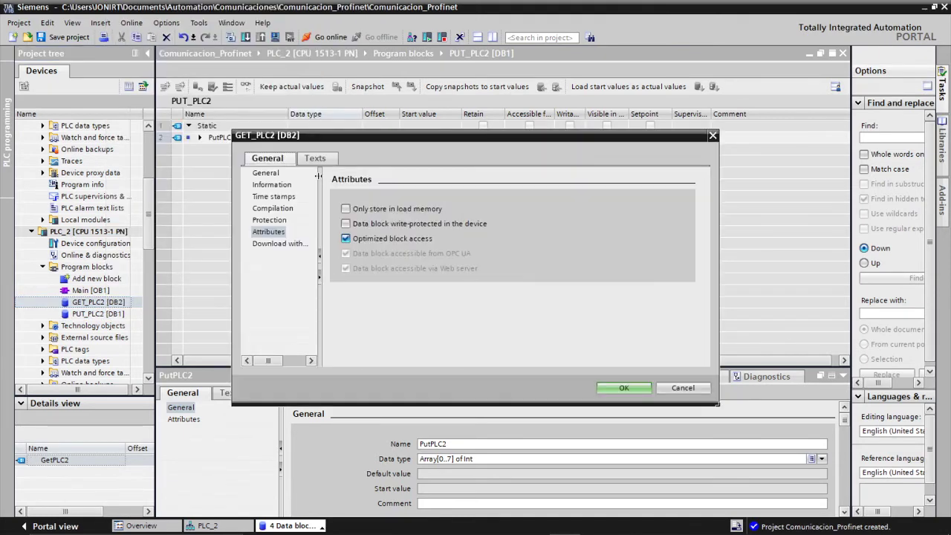
pyautogui.click(346, 238)
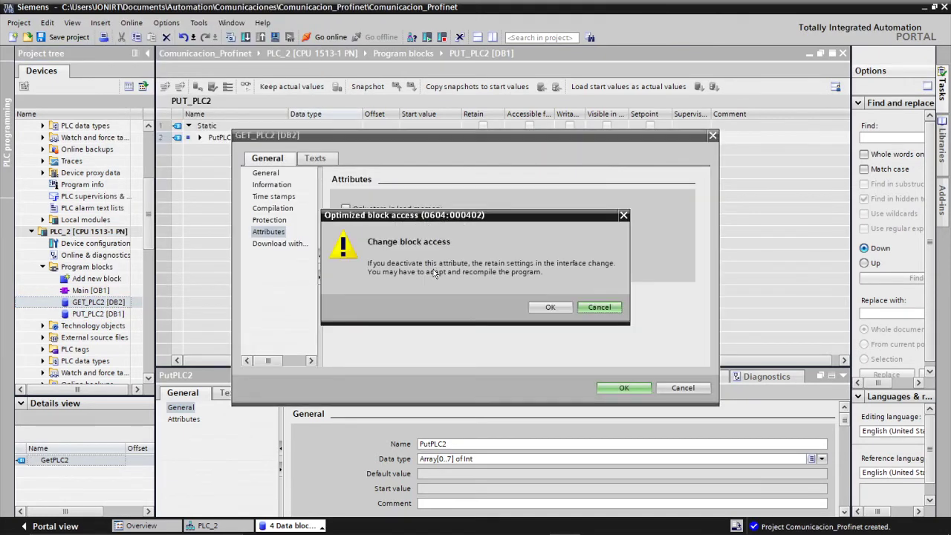
pyautogui.click(546, 308)
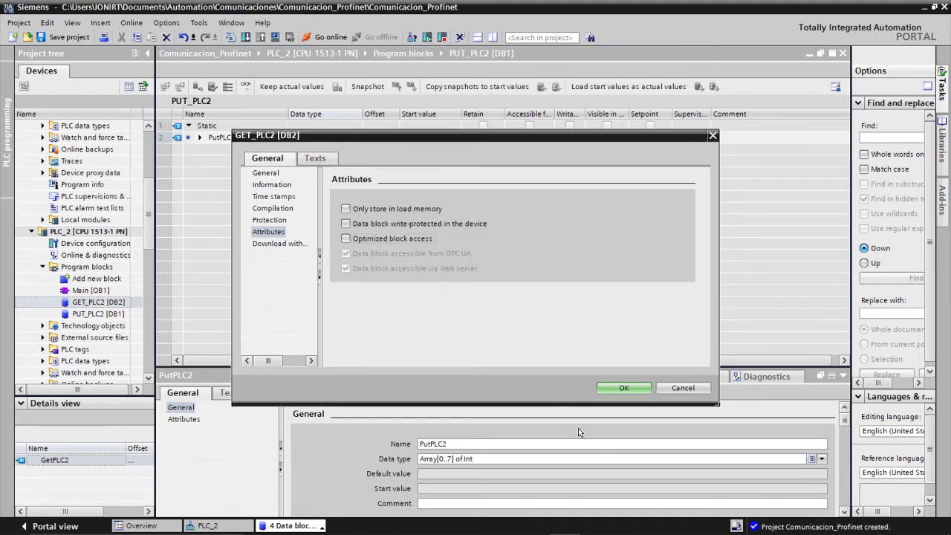
pyautogui.click(624, 387)
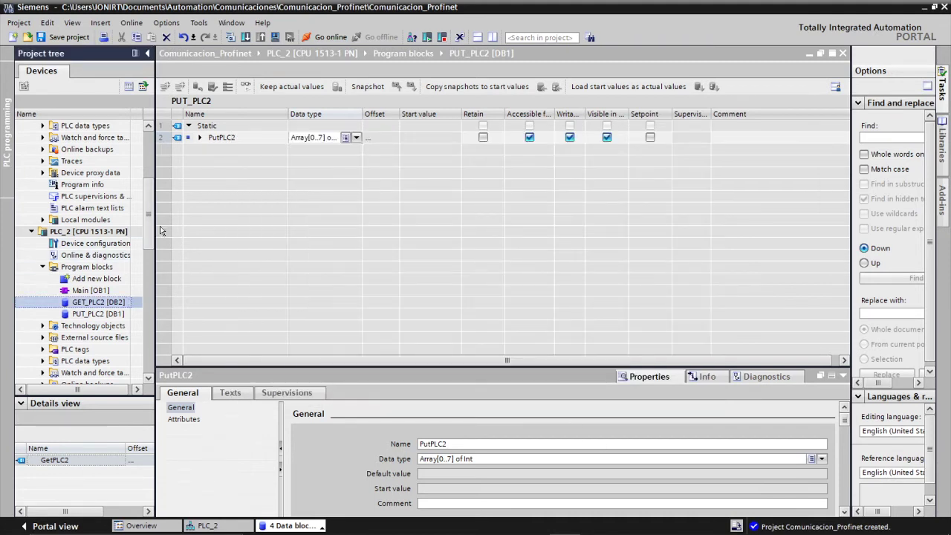
# - Disable optimized block access in the attributes of PLC_1's GET_PLC1 data block and accept the change
pyautogui.moveTo(150, 235); pyautogui.dragTo(151, 153)
pyautogui.click(88, 231)
pyautogui.rightClick(87, 231)
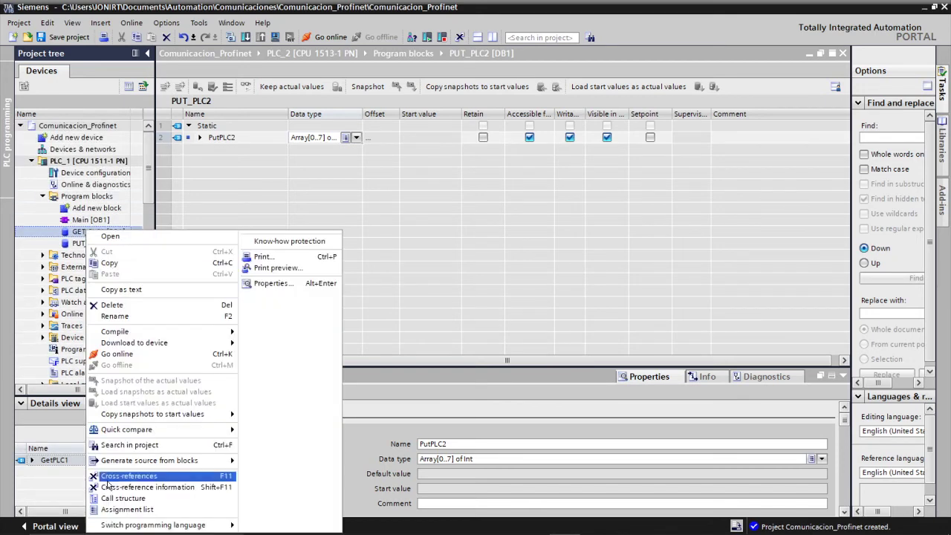
pyautogui.click(300, 284)
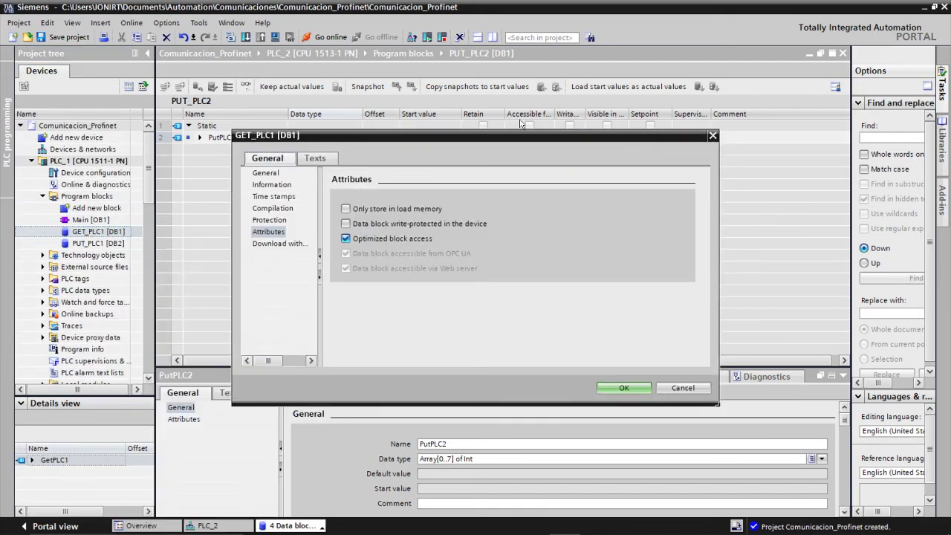
pyautogui.click(345, 237)
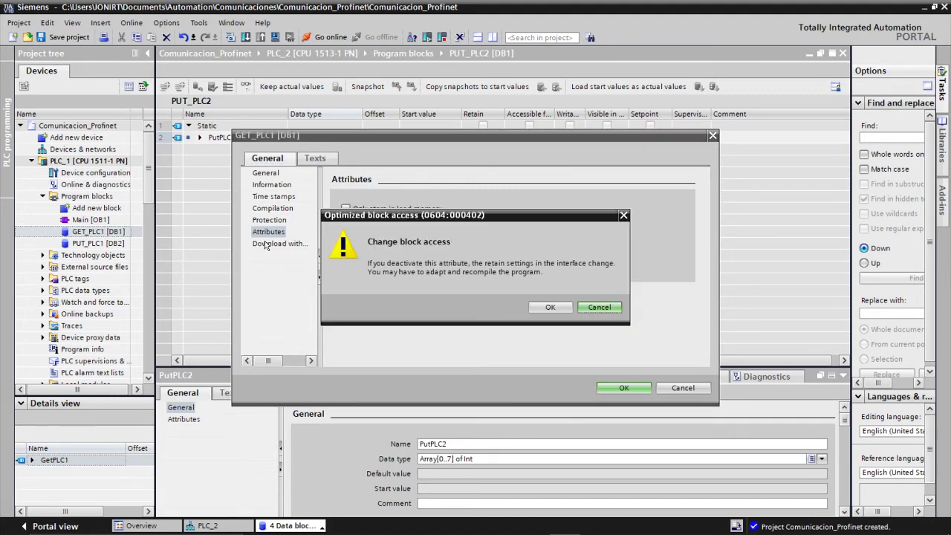
pyautogui.click(550, 307)
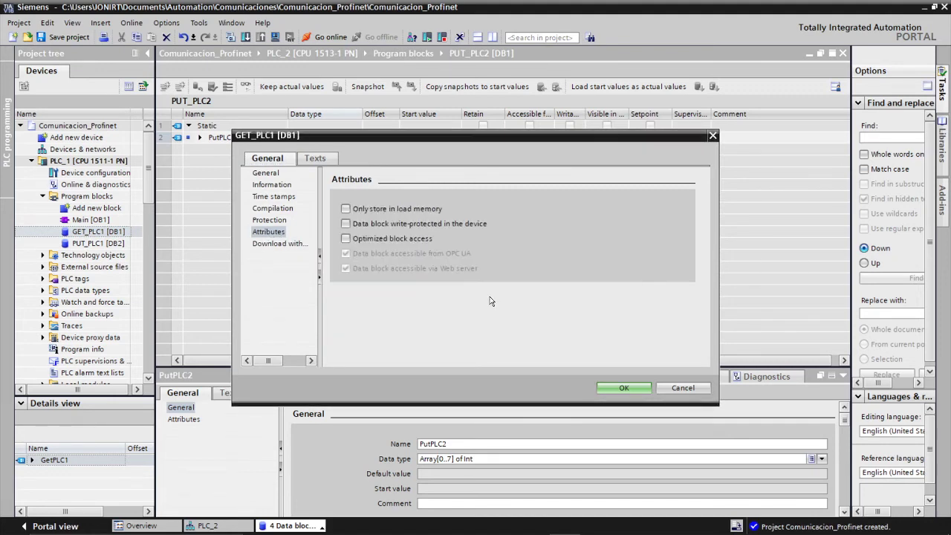
pyautogui.click(632, 388)
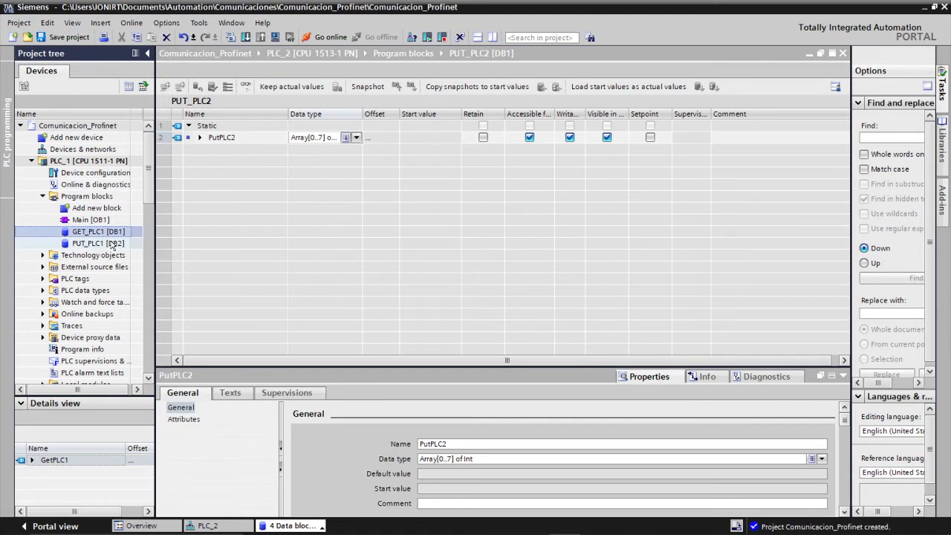
# - Disable optimized block access in the attributes of PLC_1's PUT_PLC1 data block and accept the block access change
pyautogui.click(112, 243)
pyautogui.rightClick(113, 245)
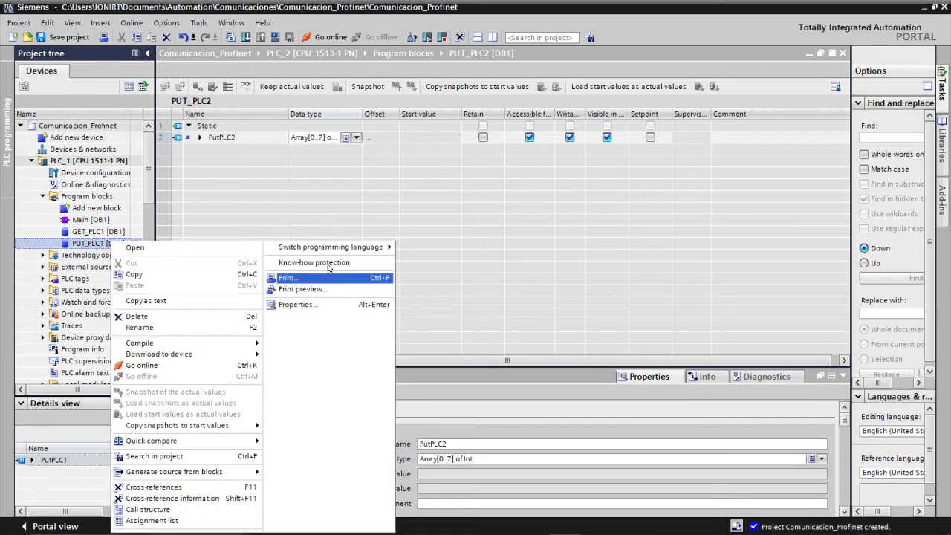
pyautogui.click(304, 306)
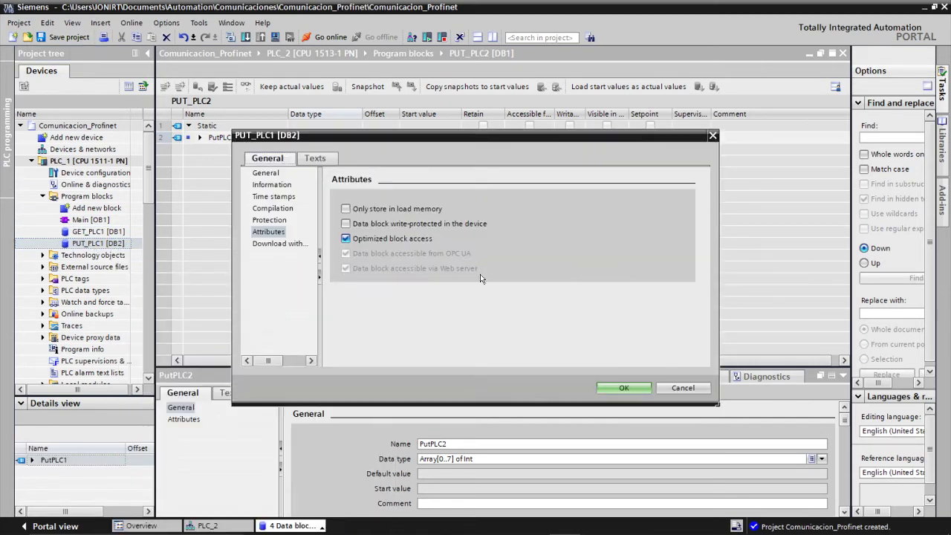
pyautogui.click(347, 238)
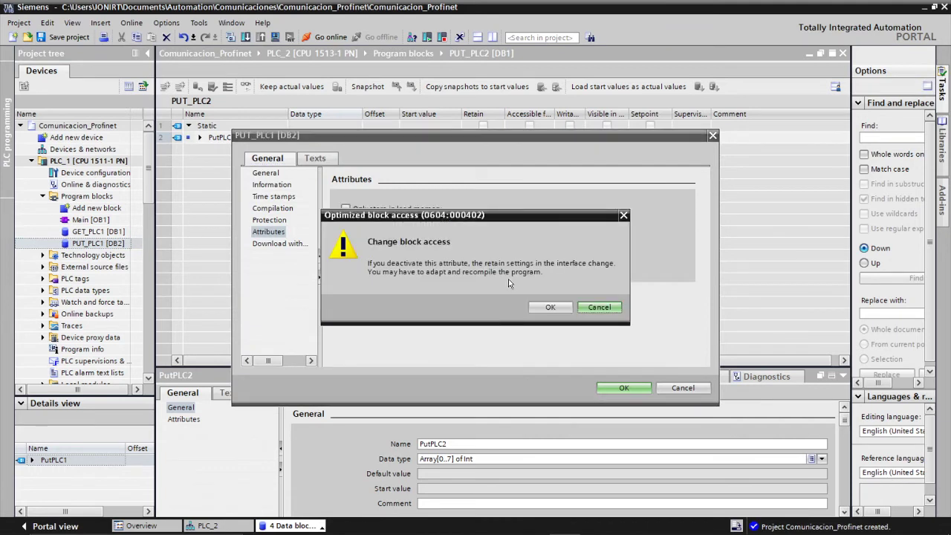
pyautogui.click(551, 308)
pyautogui.click(624, 388)
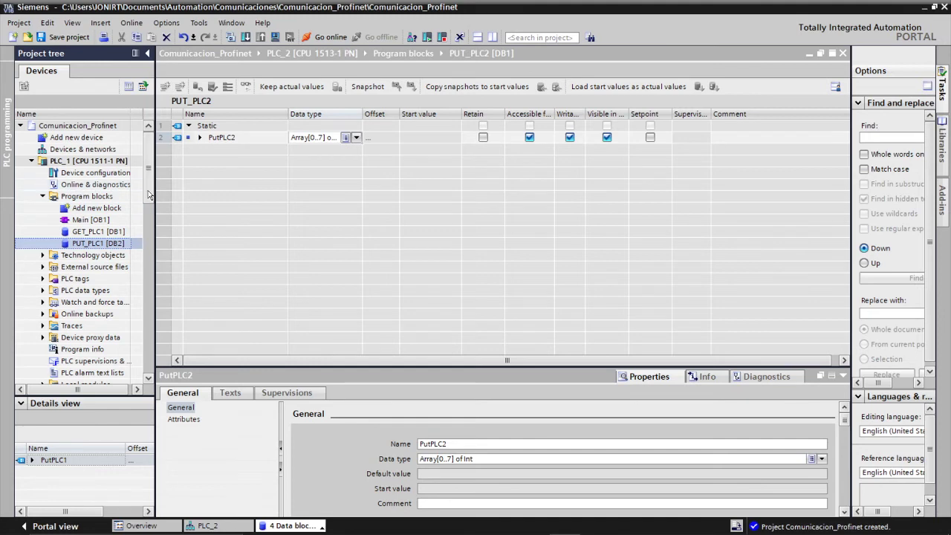
# - Add a LAD function named GET_PUT to PLC_1's program blocks
pyautogui.moveTo(147, 198)
pyautogui.mouseDown()
pyautogui.moveTo(145, 286)
pyautogui.moveTo(145, 200)
pyautogui.mouseUp()
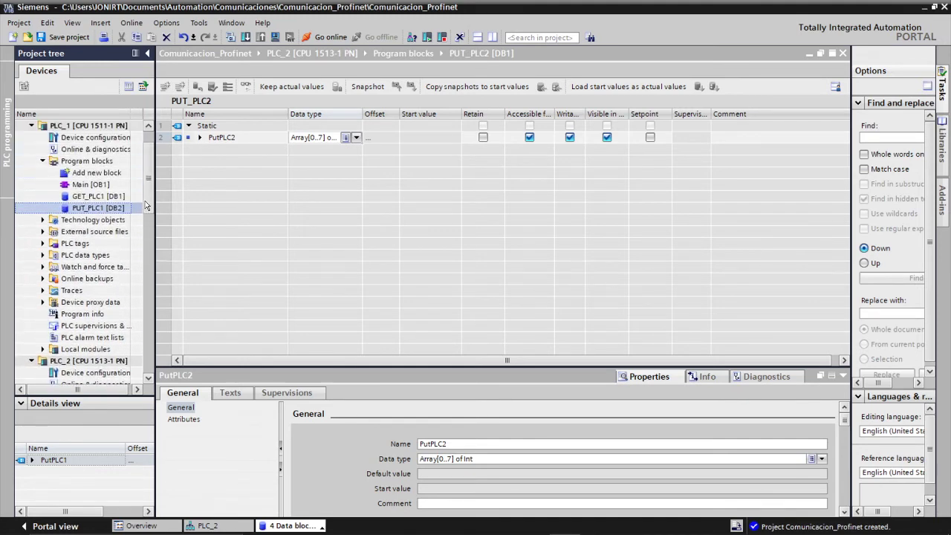
pyautogui.doubleClick(94, 178)
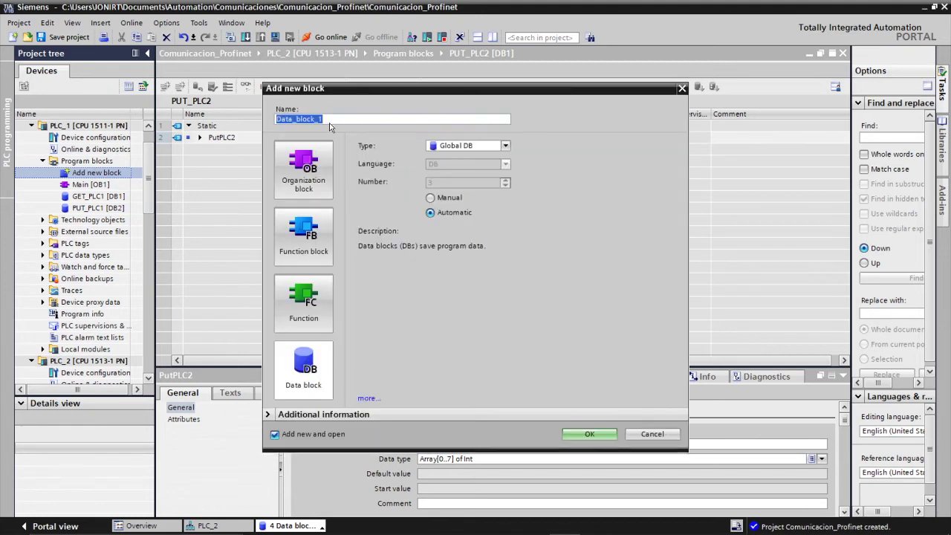
pyautogui.click(326, 305)
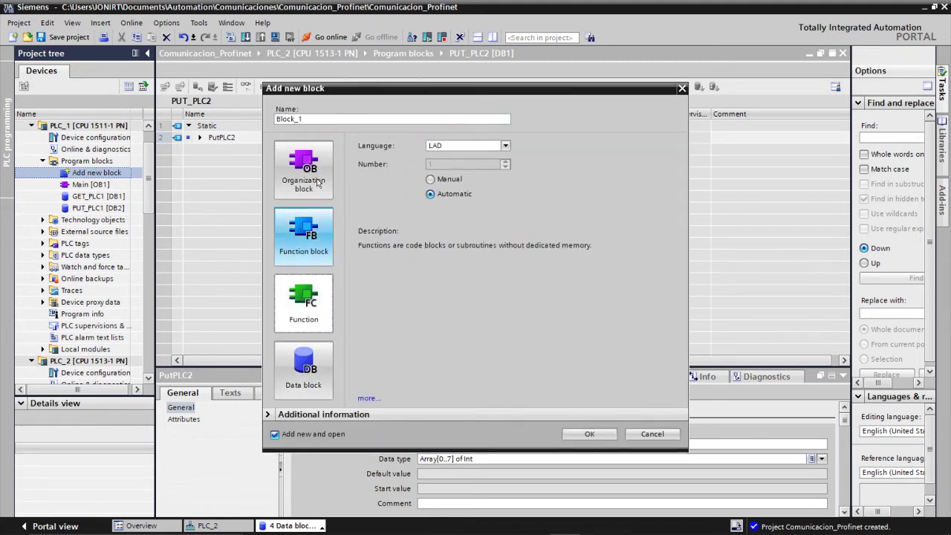
pyautogui.click(330, 117)
pyautogui.hotkey('ctrl', 'a')
pyautogui.press('BackSpace')
pyautogui.write('GE')
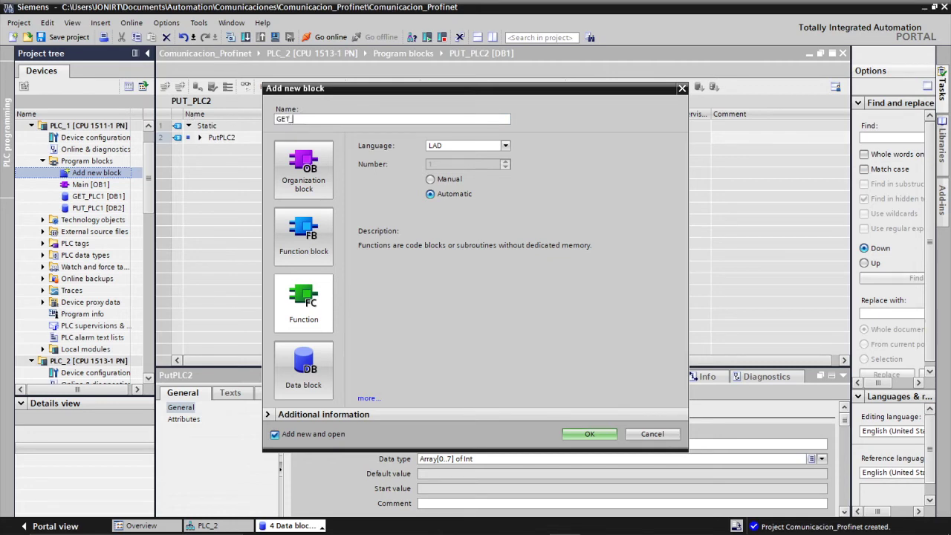
pyautogui.click(588, 436)
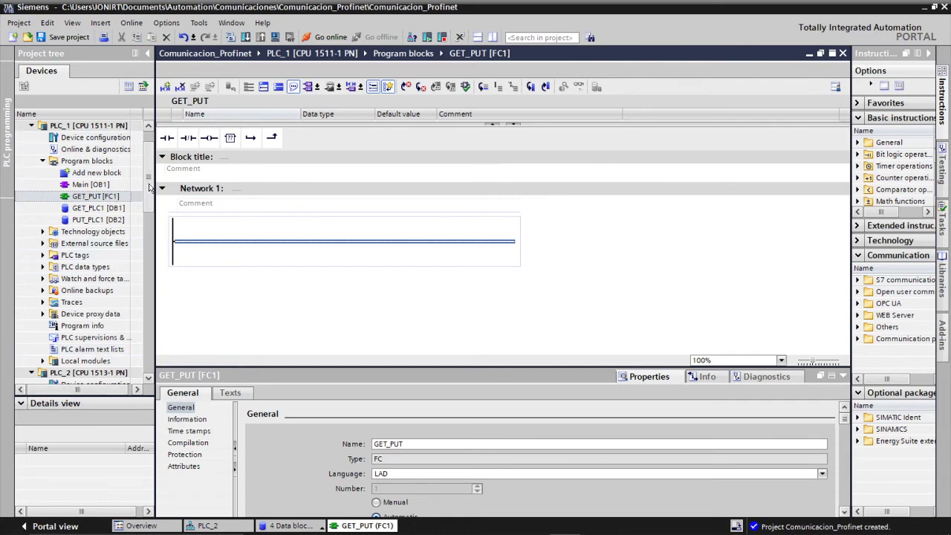
# - Insert the S7 communication instructions GET in Network 1 and PUT in Network 2 of GET_PUT, with single-instance data blocks GET_DB and PUT_DB
pyautogui.doubleClick(88, 199)
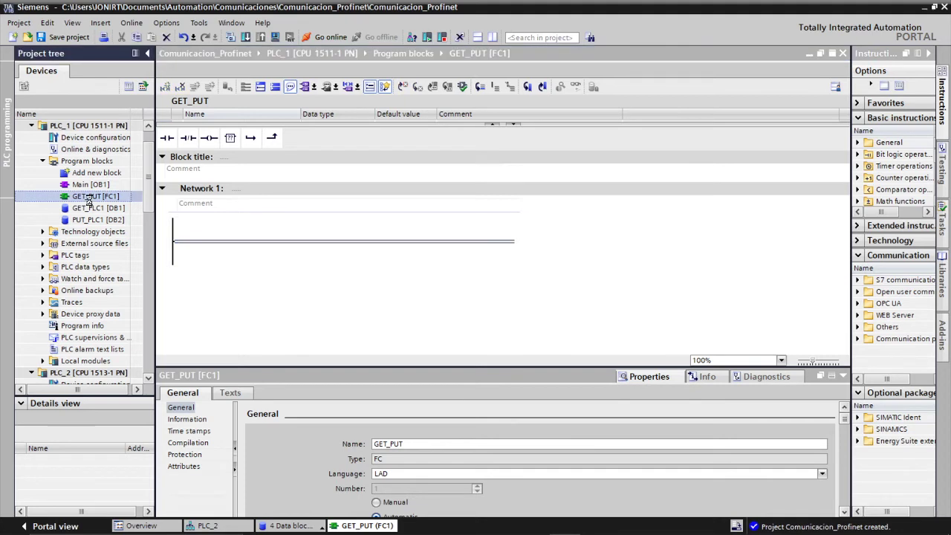
pyautogui.click(857, 280)
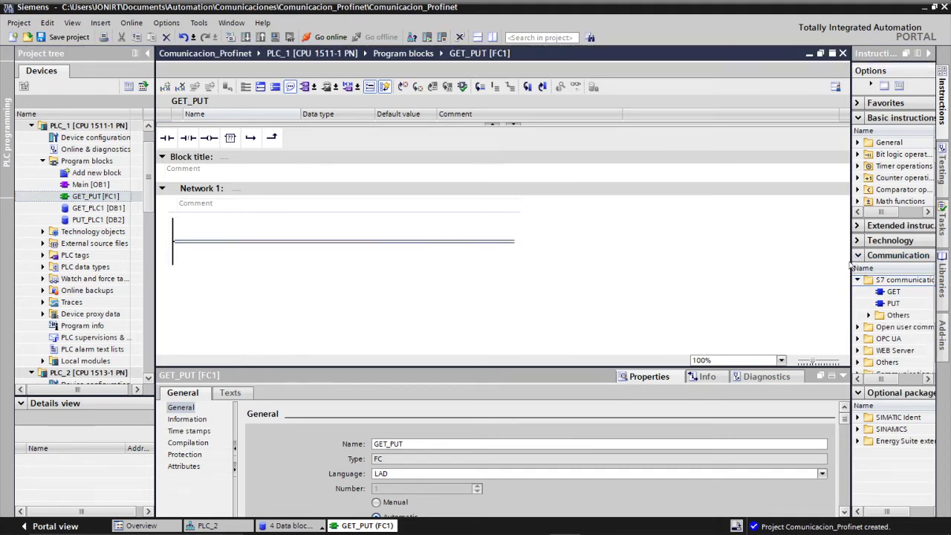
pyautogui.moveTo(851, 261); pyautogui.dragTo(818, 260)
pyautogui.moveTo(862, 293)
pyautogui.mouseDown()
pyautogui.moveTo(414, 272)
pyautogui.moveTo(403, 251)
pyautogui.mouseUp()
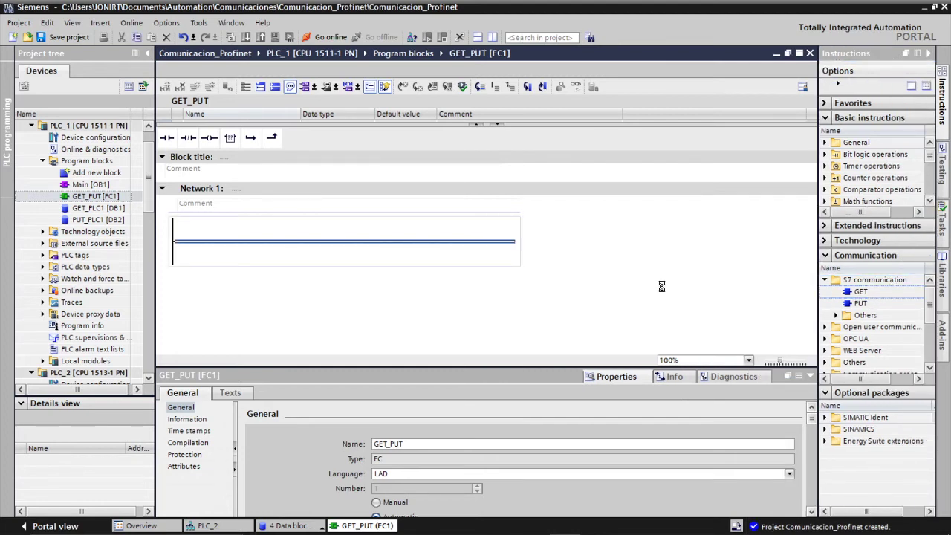
pyautogui.doubleClick(860, 294)
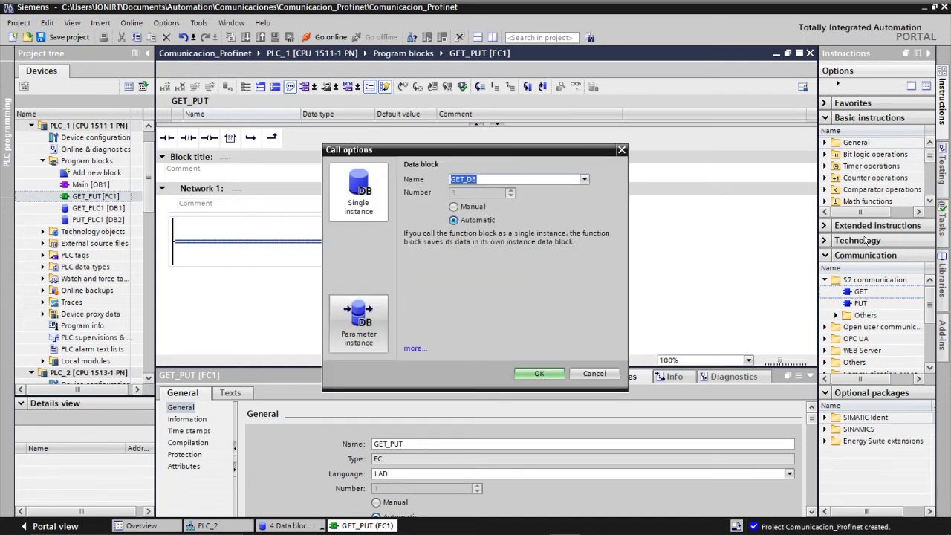
pyautogui.click(539, 373)
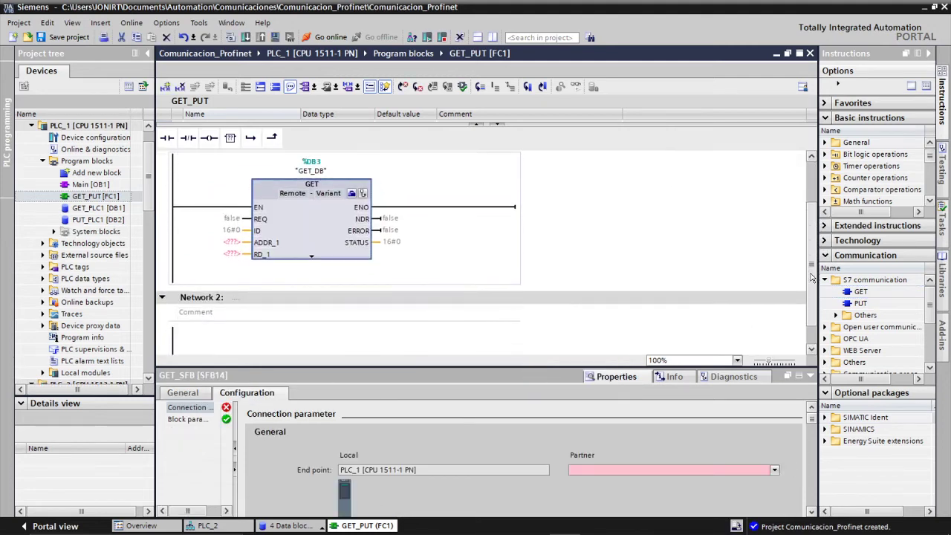
pyautogui.moveTo(860, 303); pyautogui.dragTo(477, 324)
pyautogui.click(540, 374)
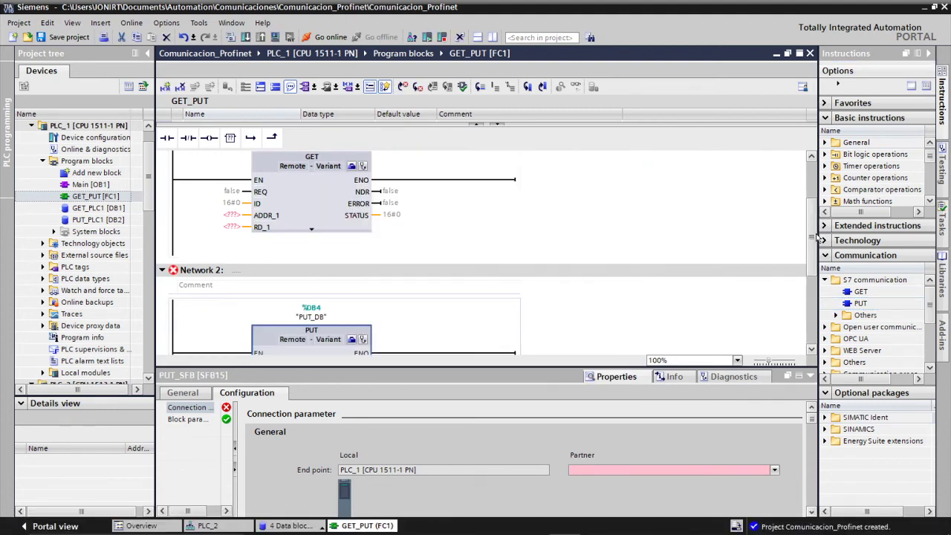
pyautogui.moveTo(815, 236)
pyautogui.mouseDown()
pyautogui.moveTo(811, 216)
pyautogui.moveTo(809, 252)
pyautogui.moveTo(809, 234)
pyautogui.mouseUp()
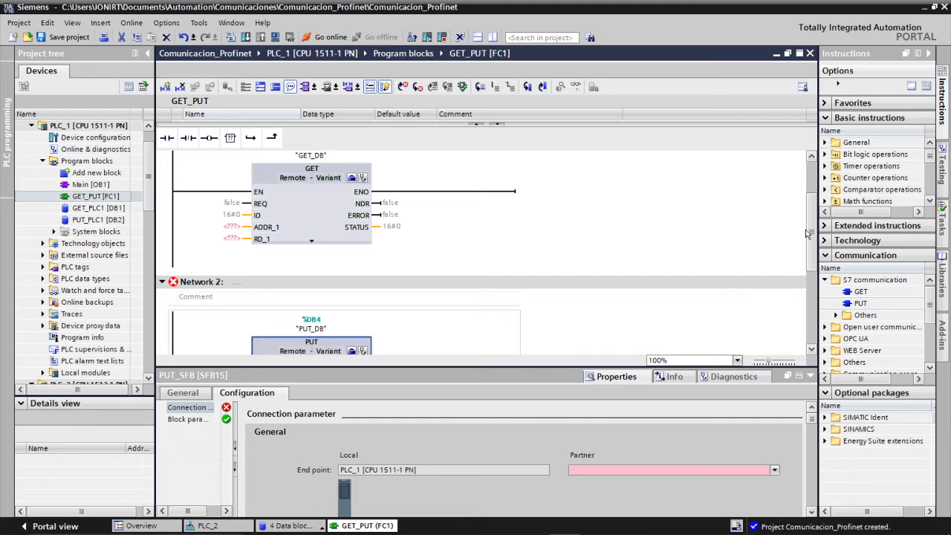
pyautogui.click(237, 204)
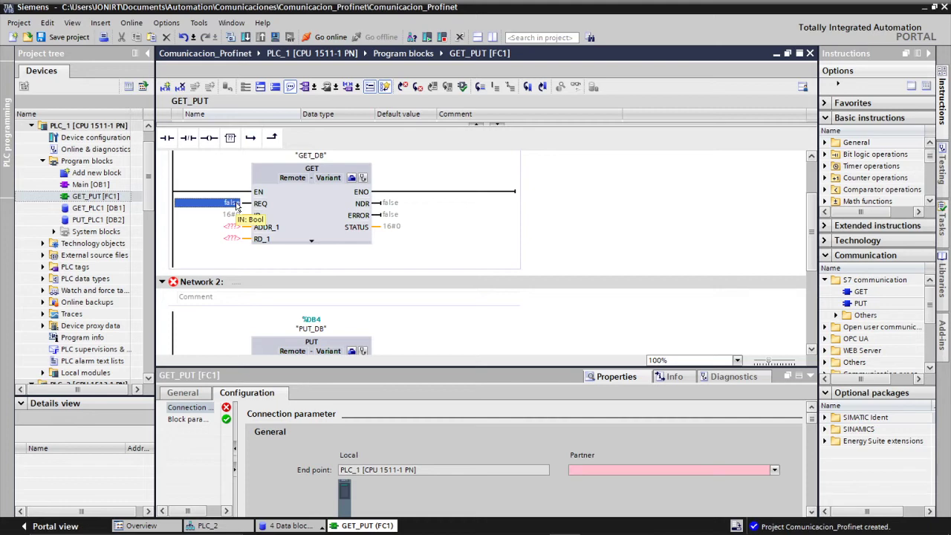
pyautogui.press('BackSpace')
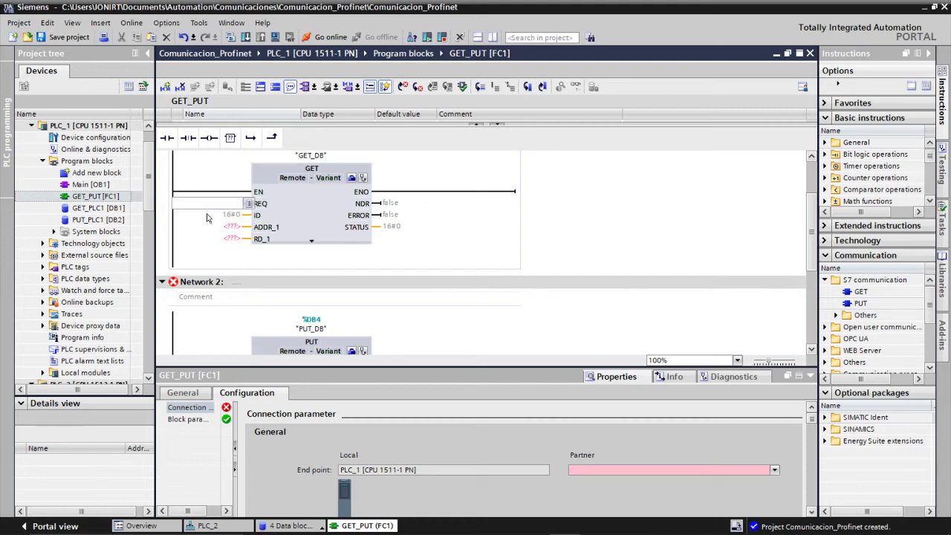
# - Enable the clock memory byte in PLC_1's system and clock memory settings and locate the address of the 5 Hz clock bit
pyautogui.doubleClick(84, 139)
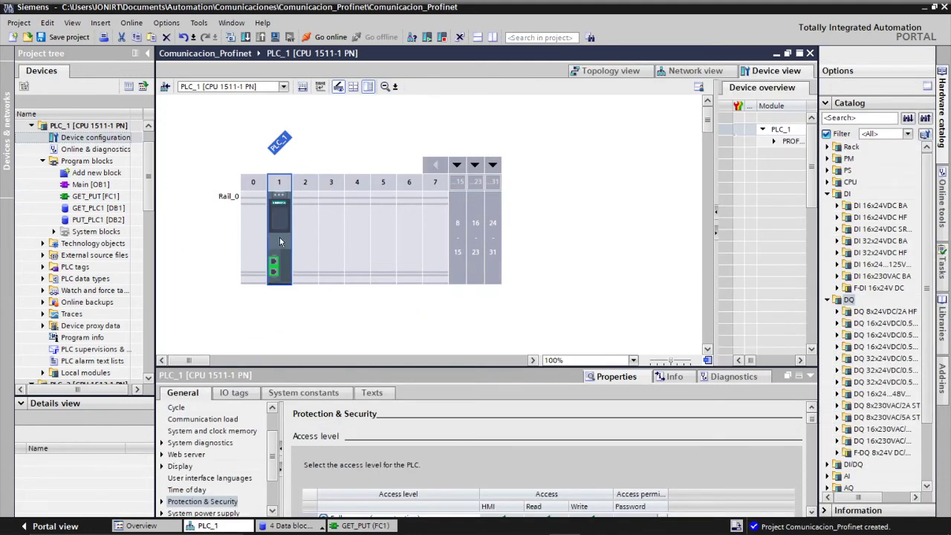
pyautogui.scroll(2, 270, 436)
pyautogui.moveTo(270, 437); pyautogui.dragTo(271, 461)
pyautogui.scroll(2, 271, 461)
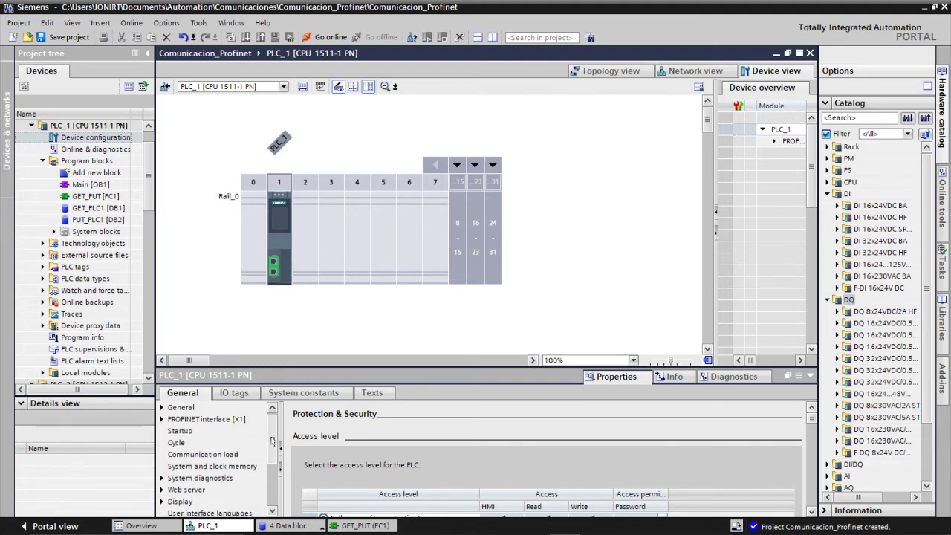
pyautogui.click(211, 467)
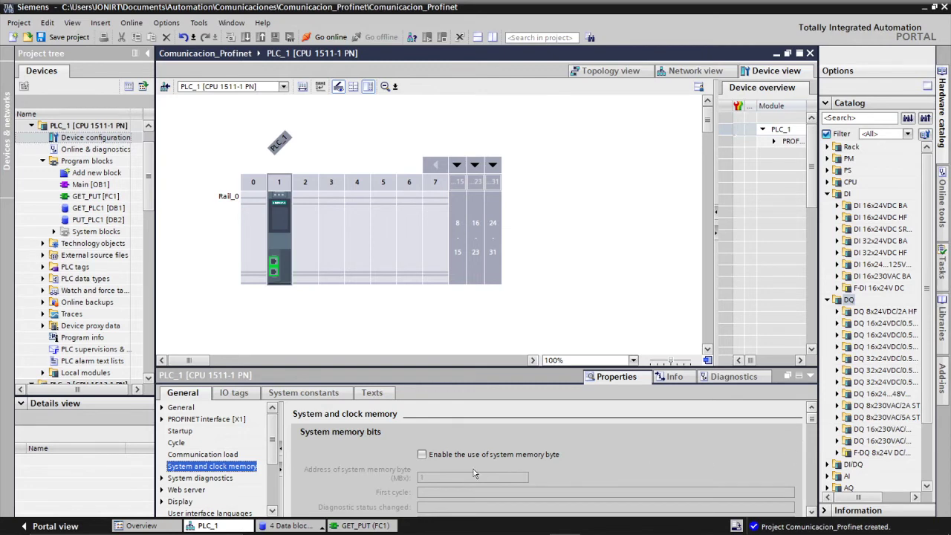
pyautogui.click(812, 512)
pyautogui.click(811, 512)
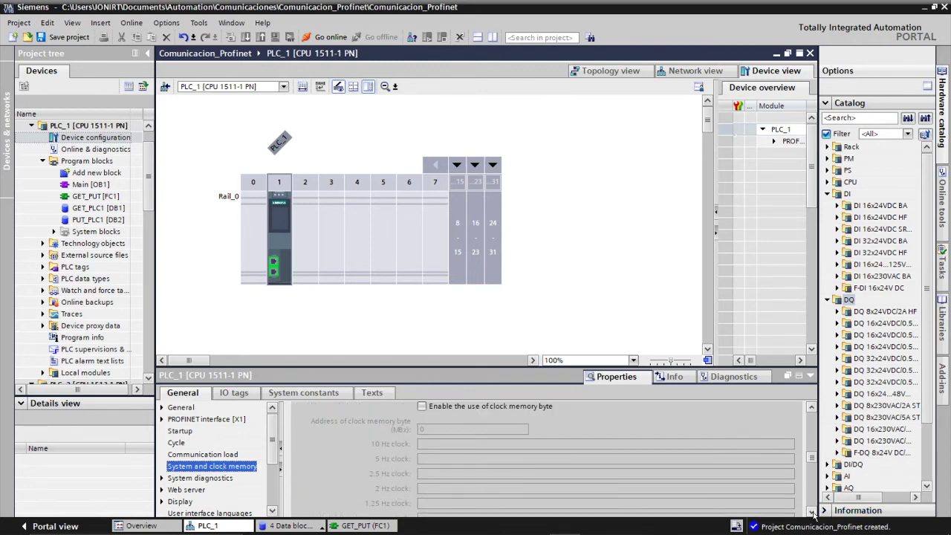
pyautogui.click(811, 408)
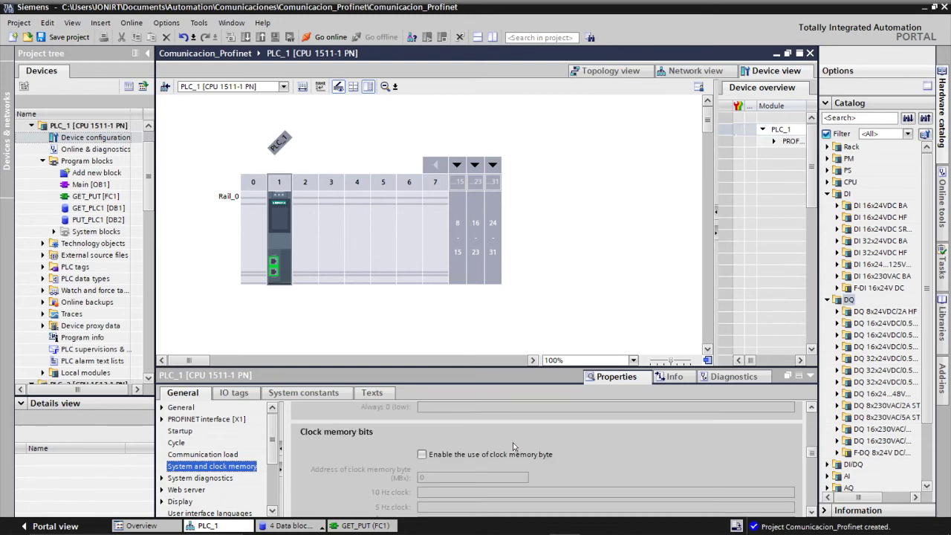
pyautogui.click(421, 454)
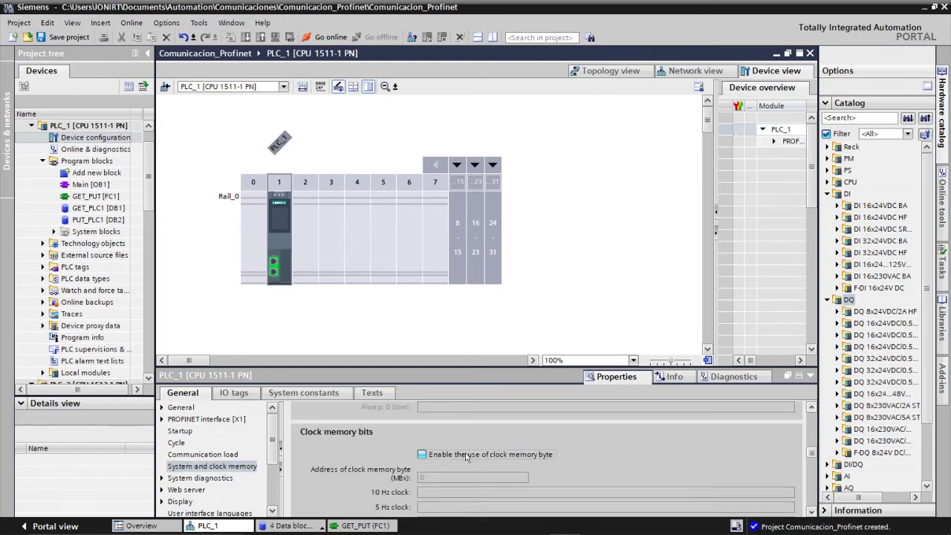
pyautogui.click(810, 513)
pyautogui.click(810, 513)
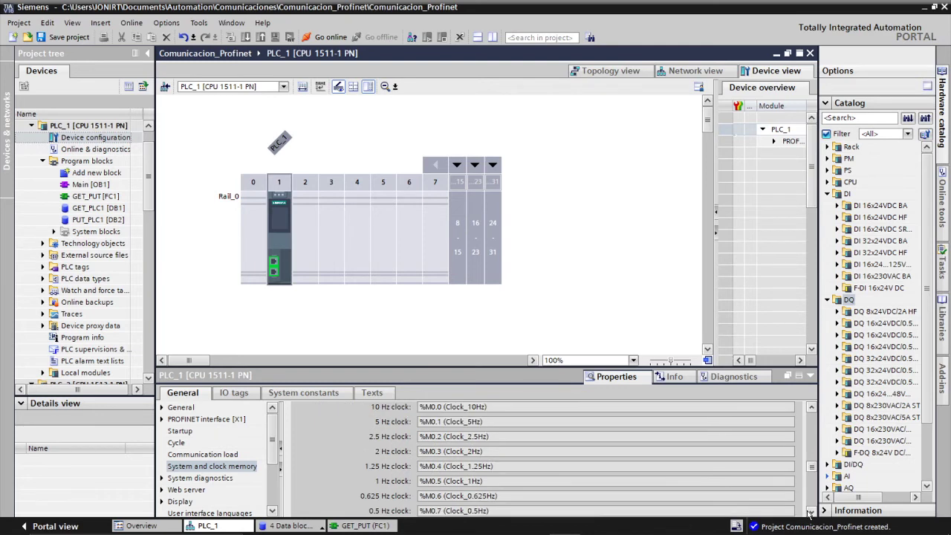
pyautogui.click(811, 410)
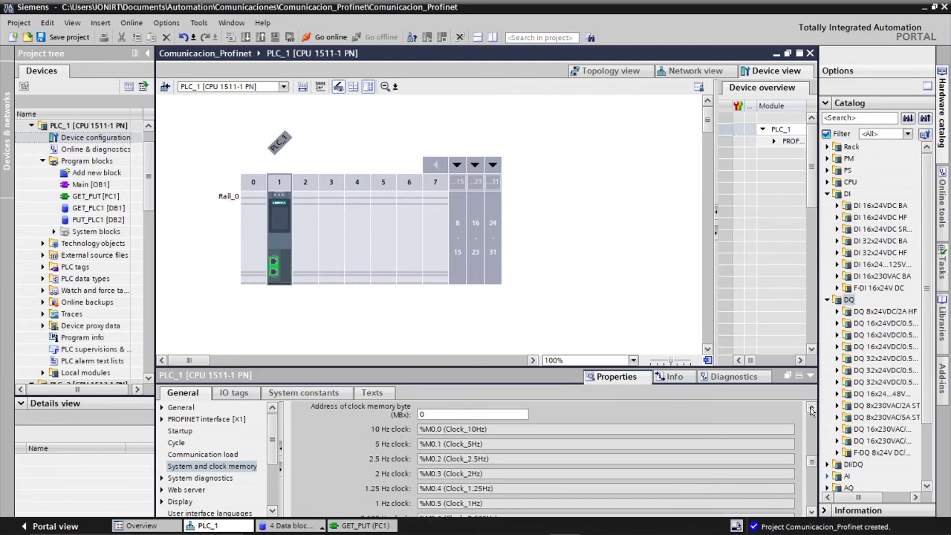
pyautogui.click(396, 429)
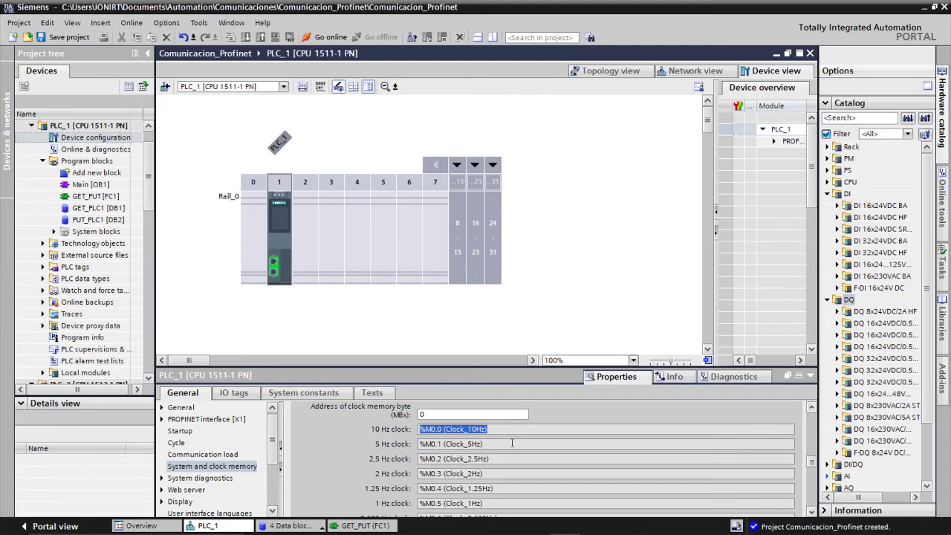
pyautogui.click(380, 444)
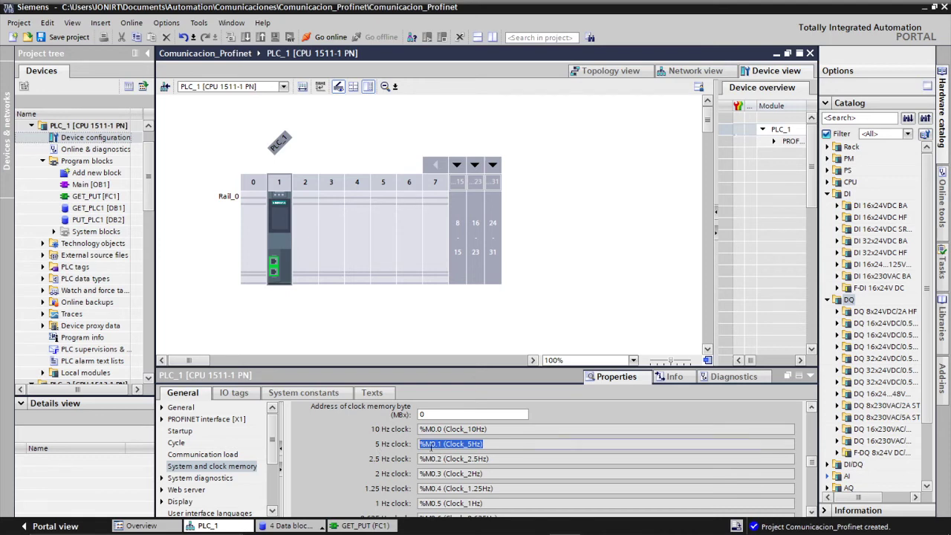
# - Assign the 5 Hz clock bit %M0.1 to the REQ input of the GET block in GET_PUT
pyautogui.doubleClick(87, 197)
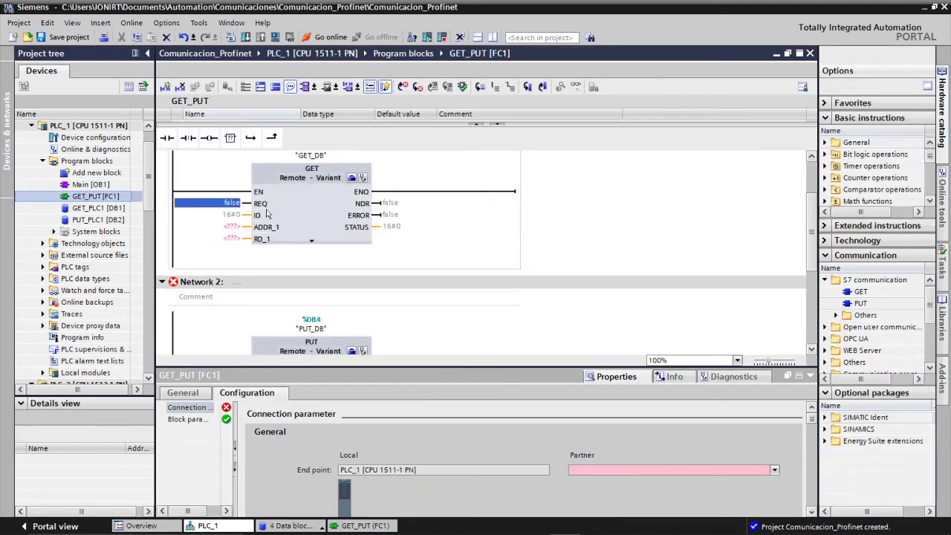
pyautogui.click(231, 201)
pyautogui.write('M0.1')
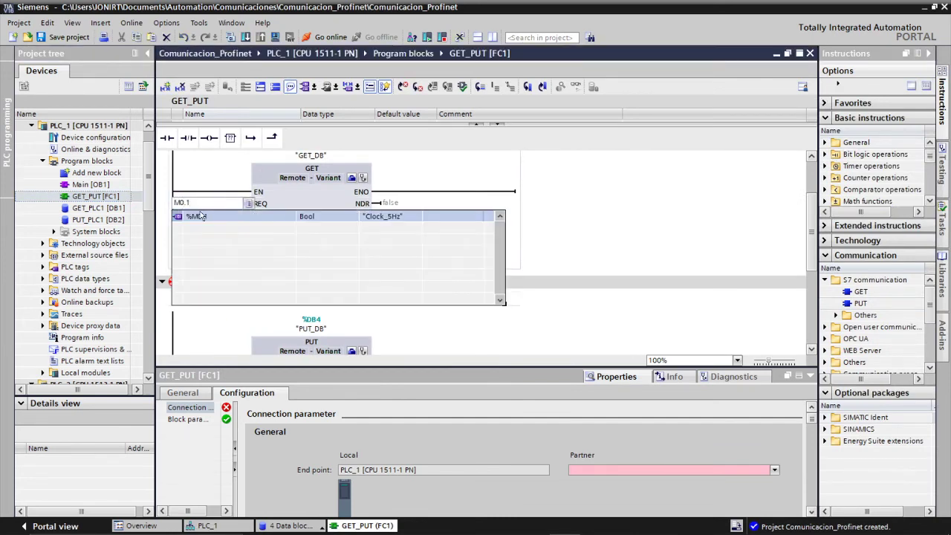
pyautogui.click(197, 220)
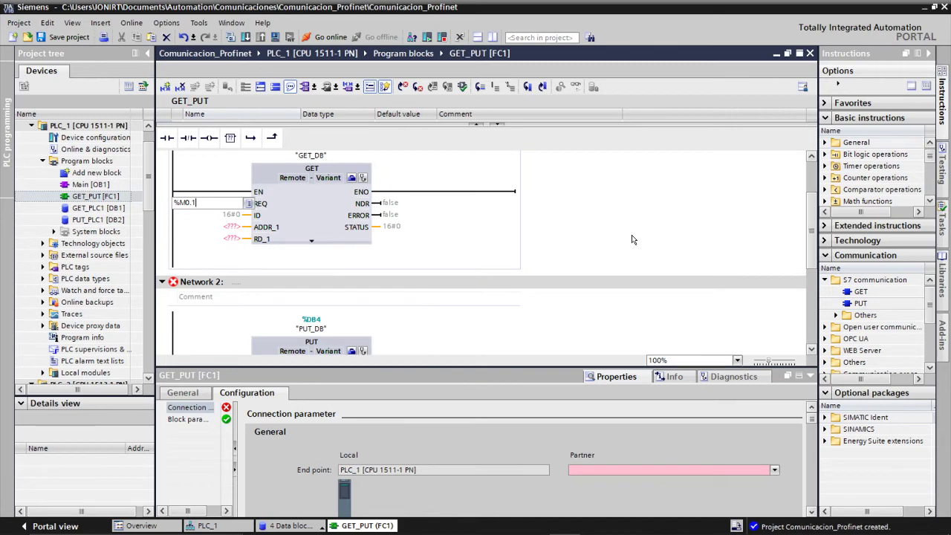
pyautogui.press('Return')
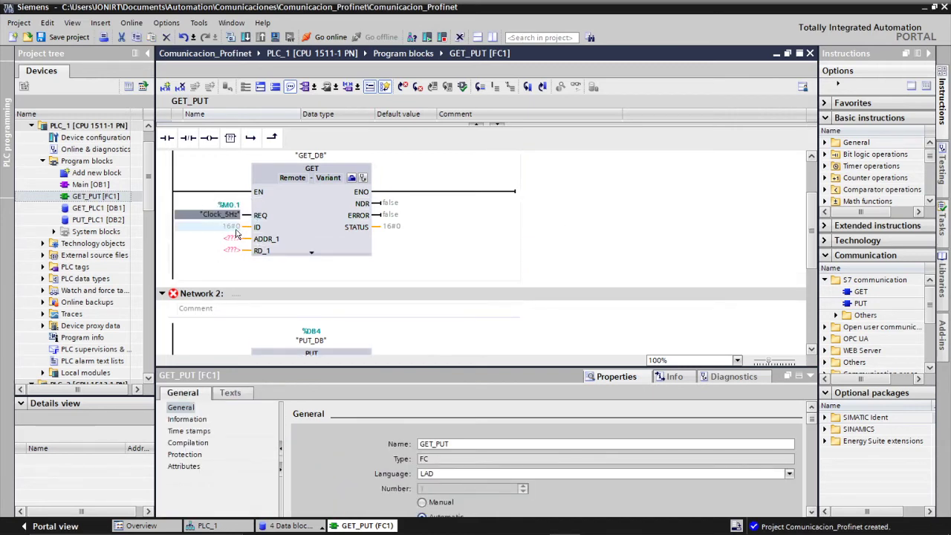
# - Configure the GET block's connection parameters with PLC_2 [CPU 1513-1 PN] as the partner end point
pyautogui.click(231, 228)
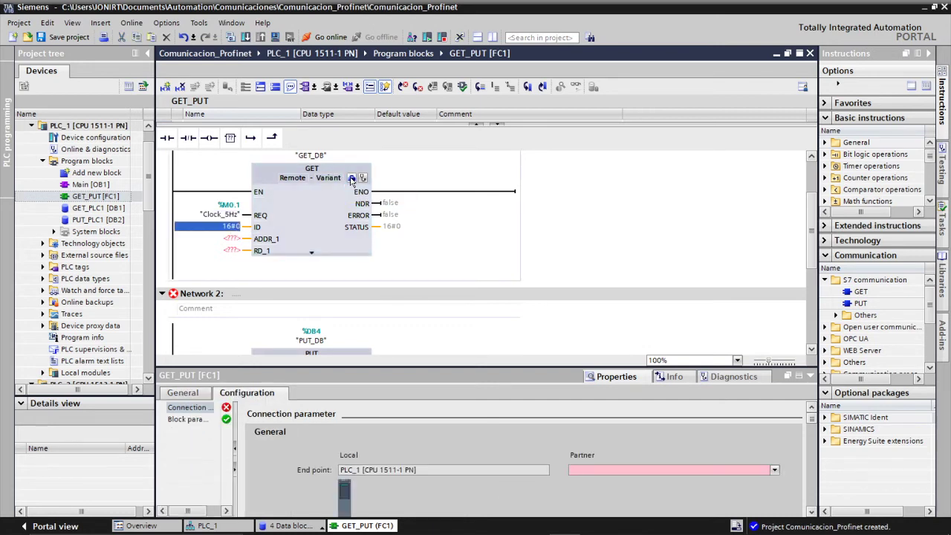
pyautogui.click(346, 185)
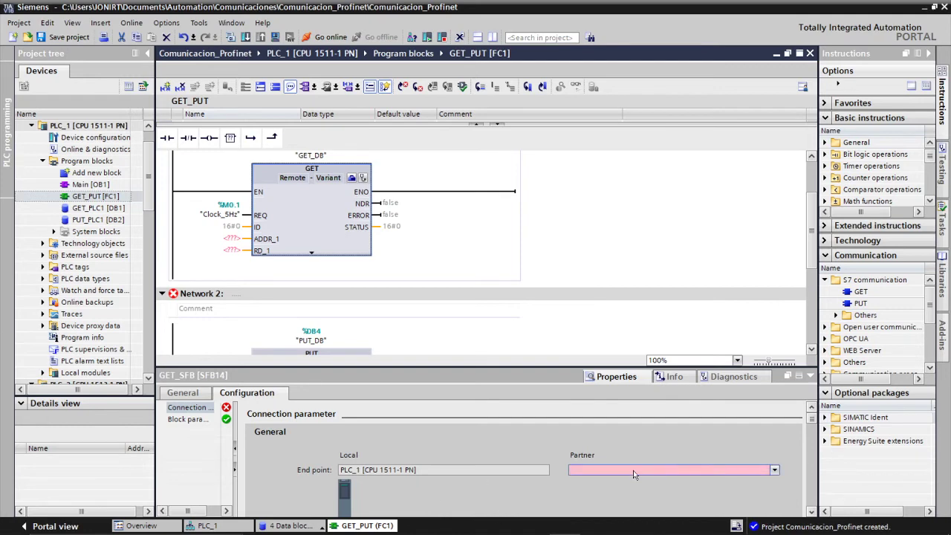
pyautogui.click(234, 227)
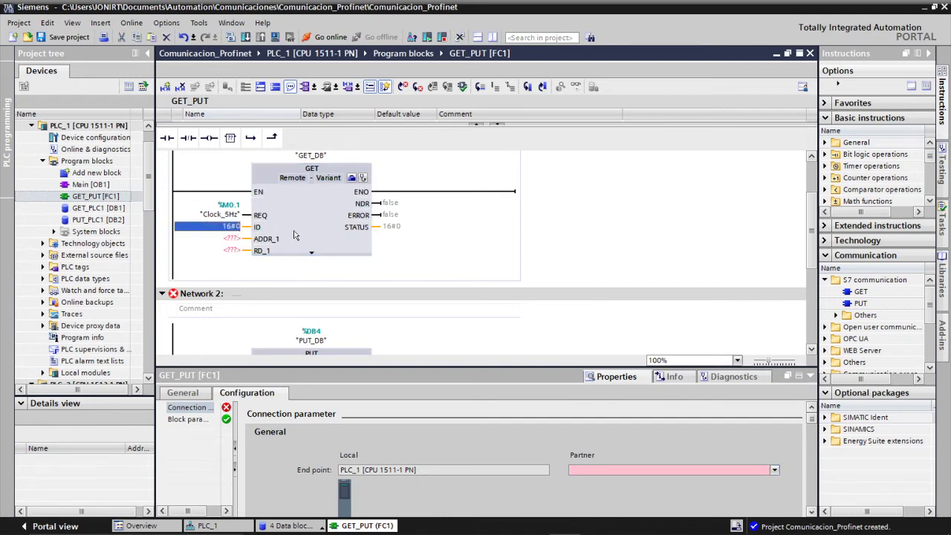
pyautogui.click(352, 179)
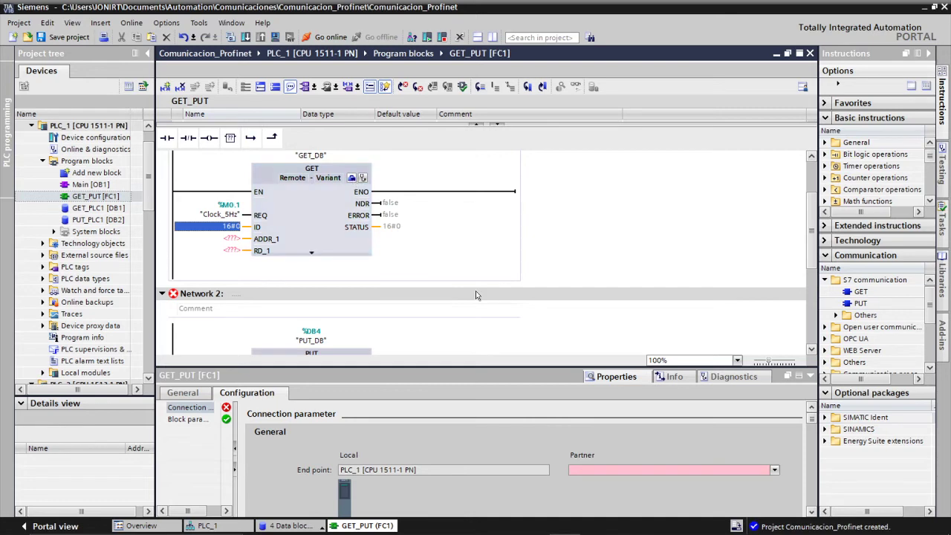
pyautogui.click(812, 512)
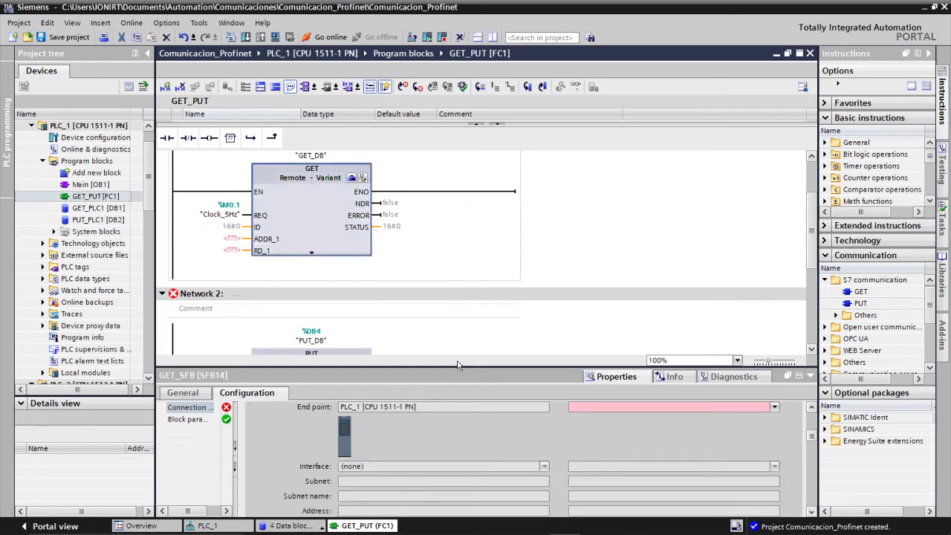
pyautogui.moveTo(457, 366); pyautogui.dragTo(457, 262)
pyautogui.click(653, 304)
pyautogui.click(608, 323)
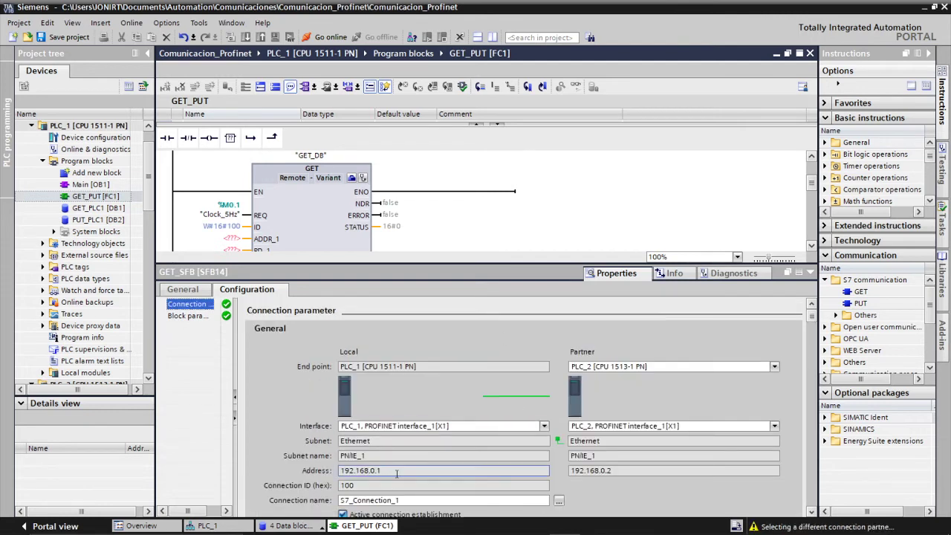
# - Set PLC_1's PROFINET interface IP address to 192.168.0.10 in its device configuration
pyautogui.doubleClick(364, 470)
pyautogui.doubleClick(92, 138)
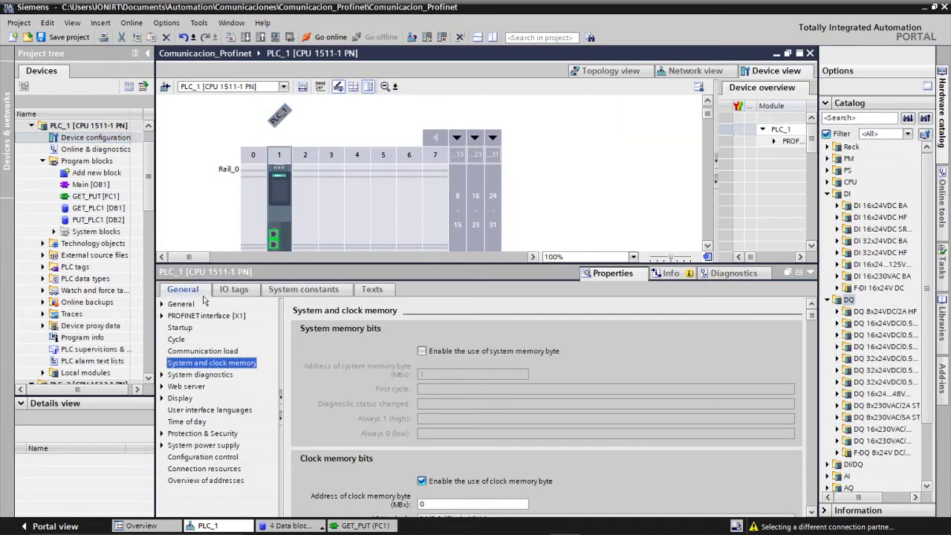
pyautogui.click(162, 316)
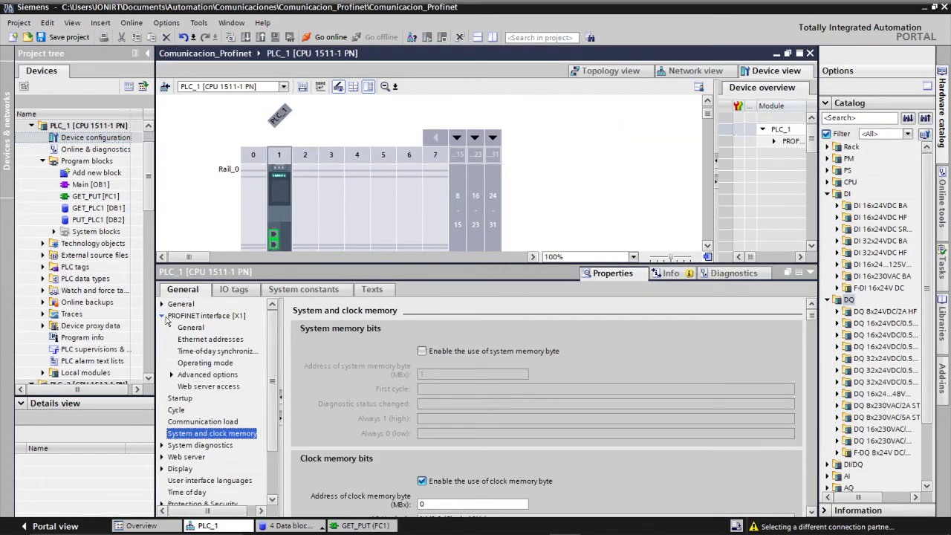
pyautogui.click(208, 340)
pyautogui.doubleClick(569, 430)
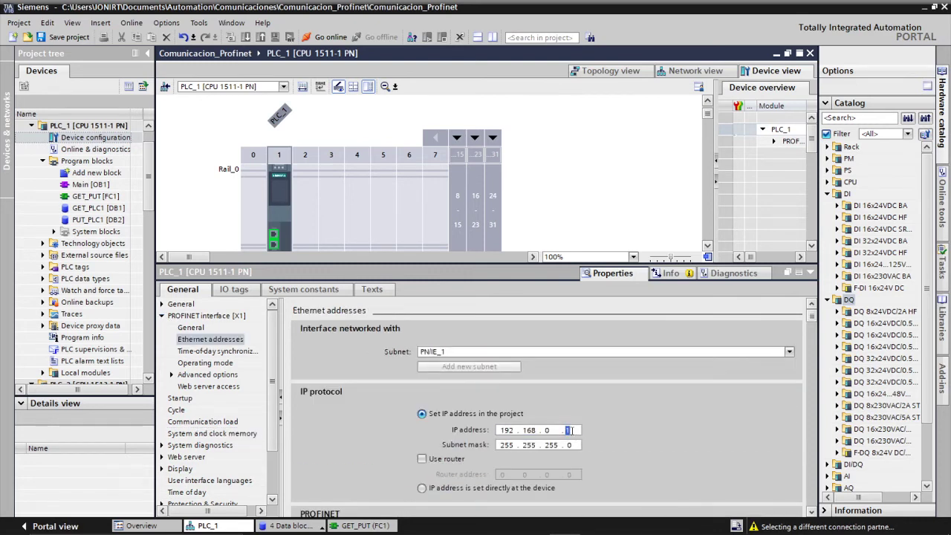
pyautogui.write('10')
# - Set PLC_2's PROFINET interface IP address to 192.168.0.20 in its device configuration
pyautogui.scroll(-3, 146, 241)
pyautogui.scroll(-1, 146, 241)
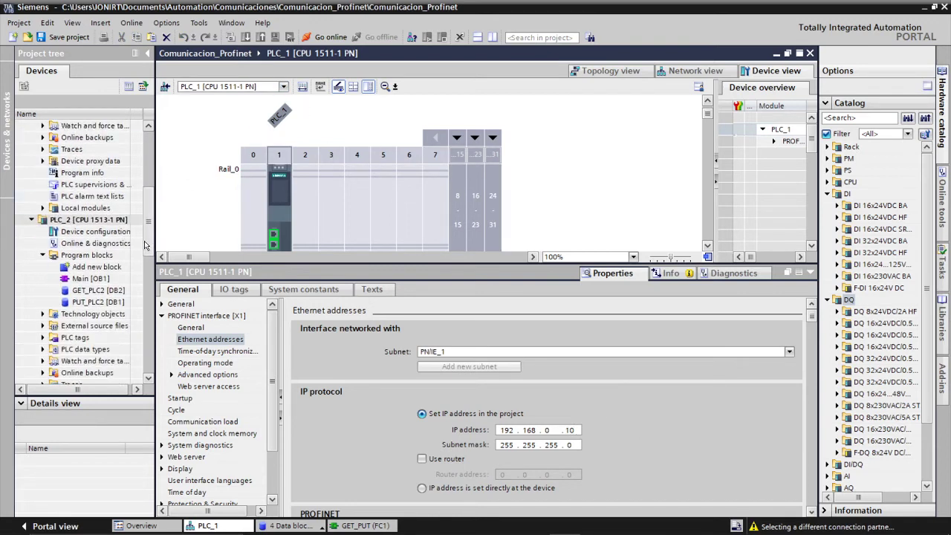
pyautogui.click(66, 233)
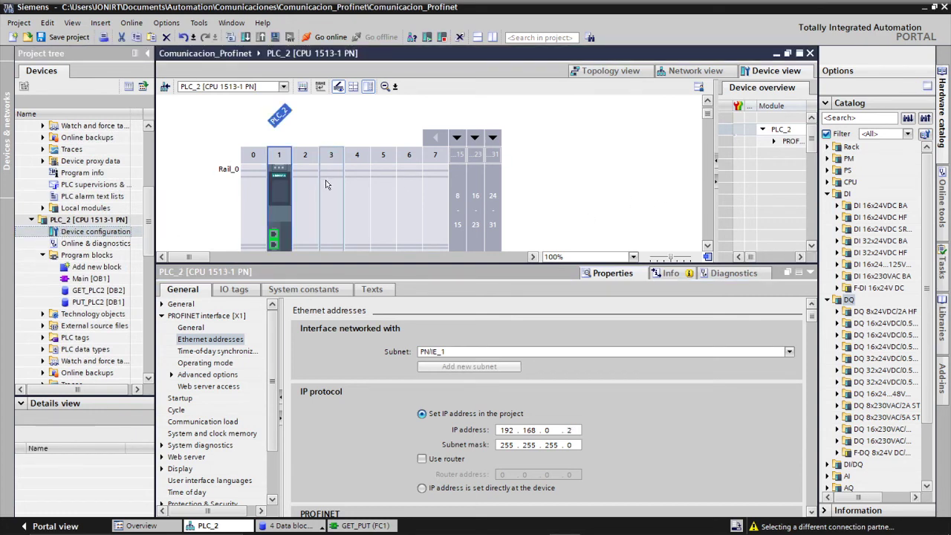
pyautogui.click(663, 412)
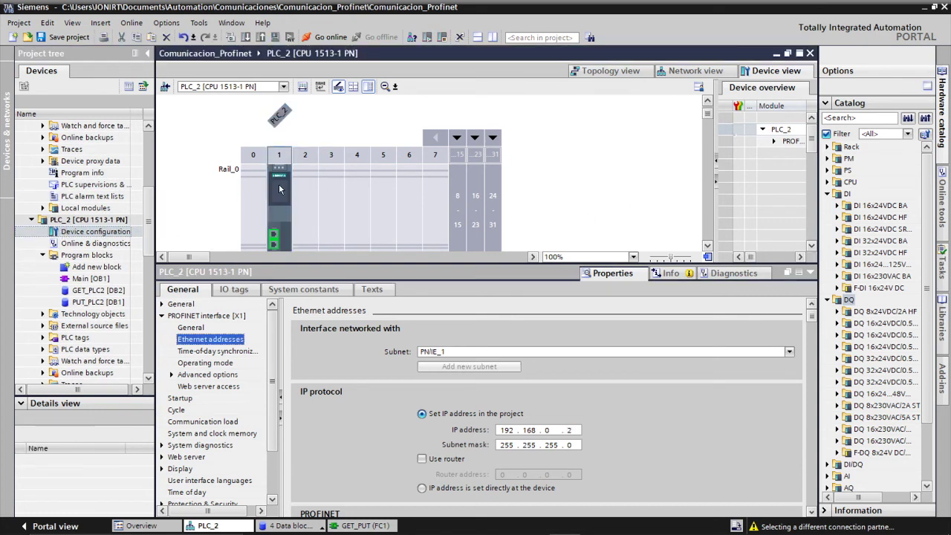
pyautogui.doubleClick(572, 430)
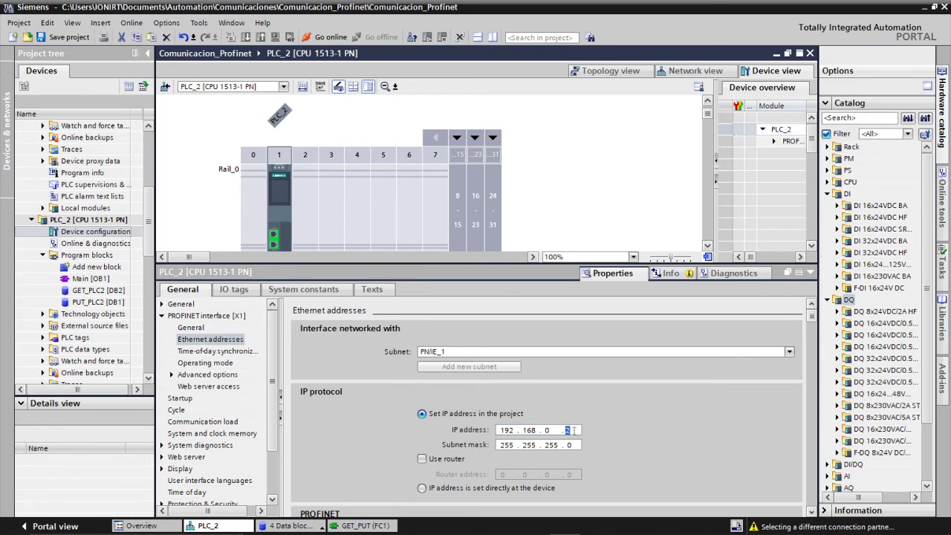
pyautogui.write('20')
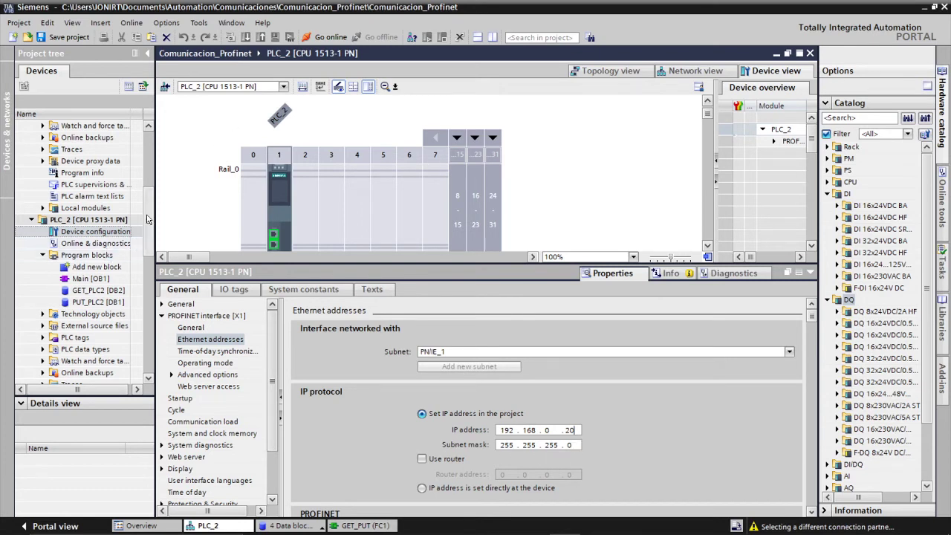
# - Return to the GET_PUT function and review the local and partner addresses in the GET block's connection parameters
pyautogui.scroll(5, 147, 219)
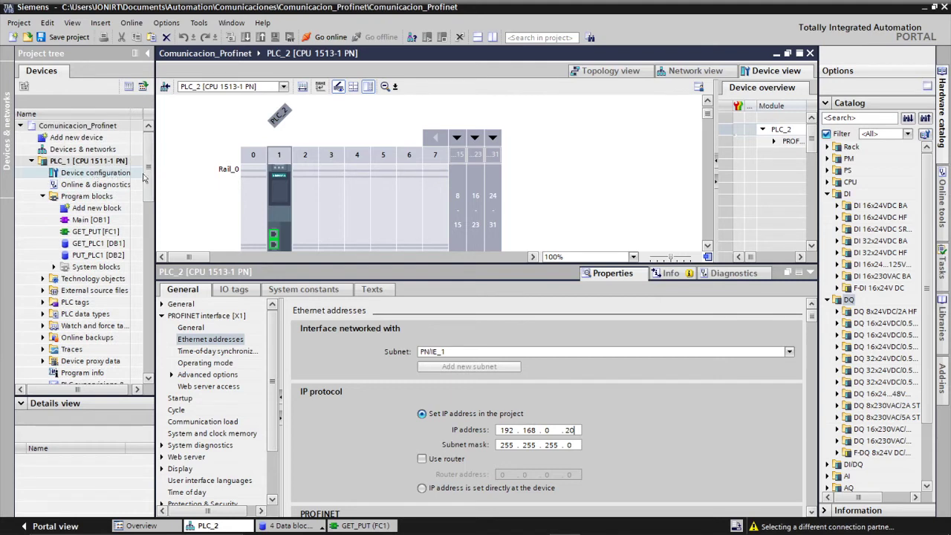
pyautogui.scroll(-1, 89, 201)
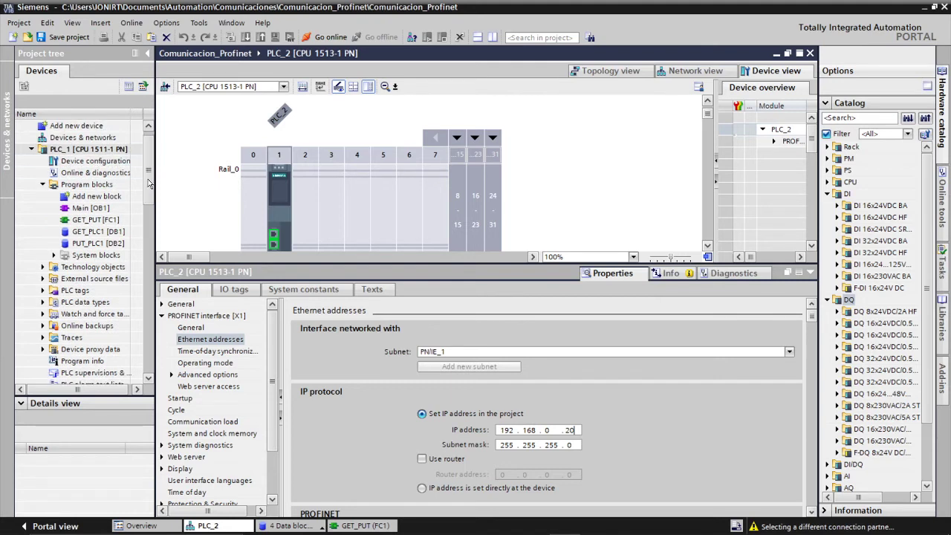
pyautogui.click(95, 219)
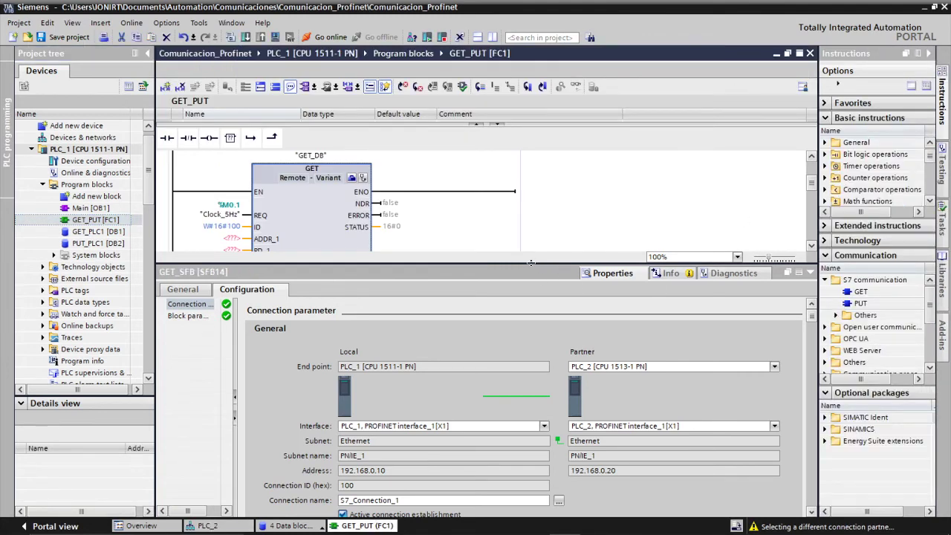
pyautogui.moveTo(523, 293); pyautogui.dragTo(532, 423)
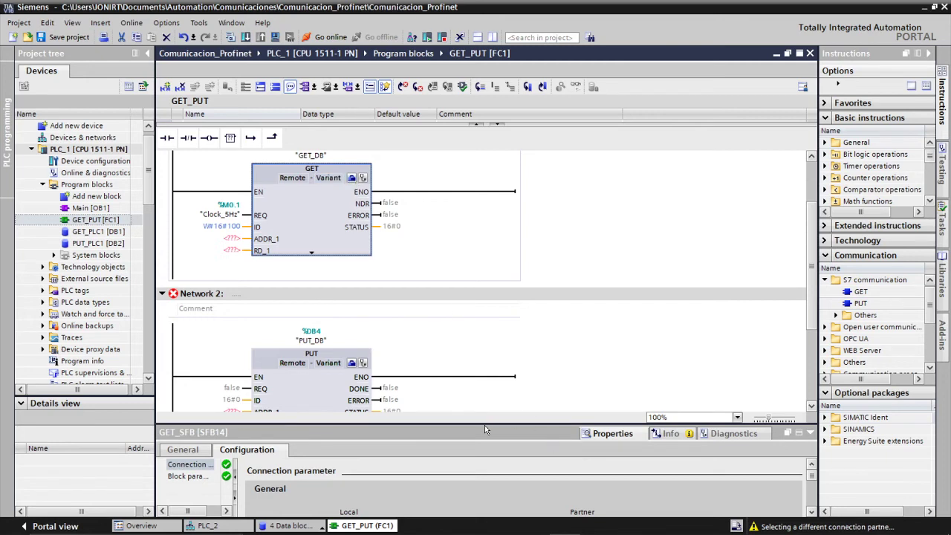
pyautogui.moveTo(485, 423); pyautogui.dragTo(484, 258)
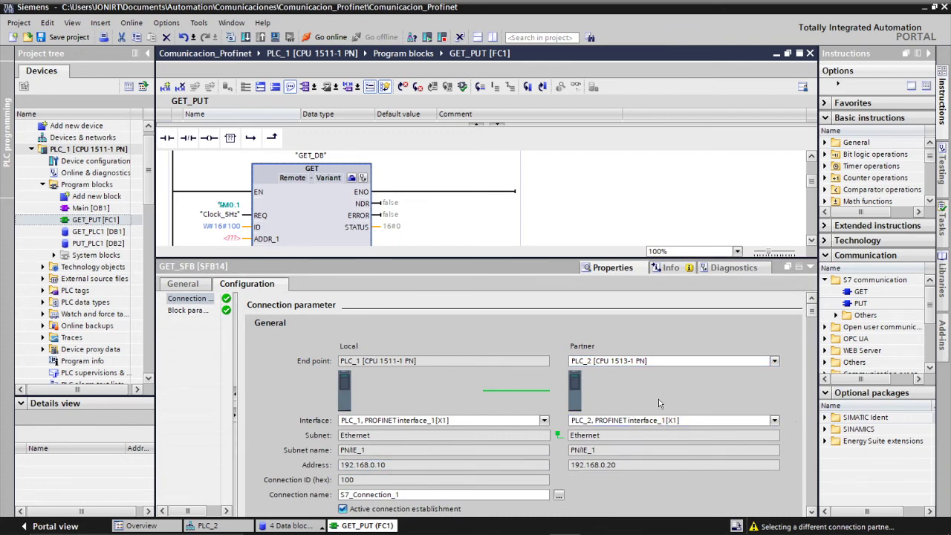
pyautogui.click(482, 263)
pyautogui.moveTo(484, 257); pyautogui.dragTo(487, 422)
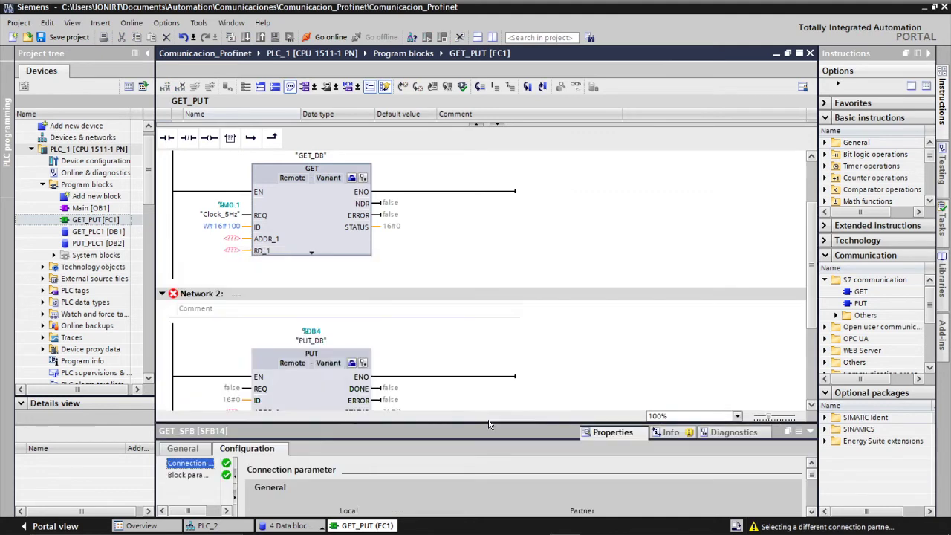
pyautogui.click(601, 250)
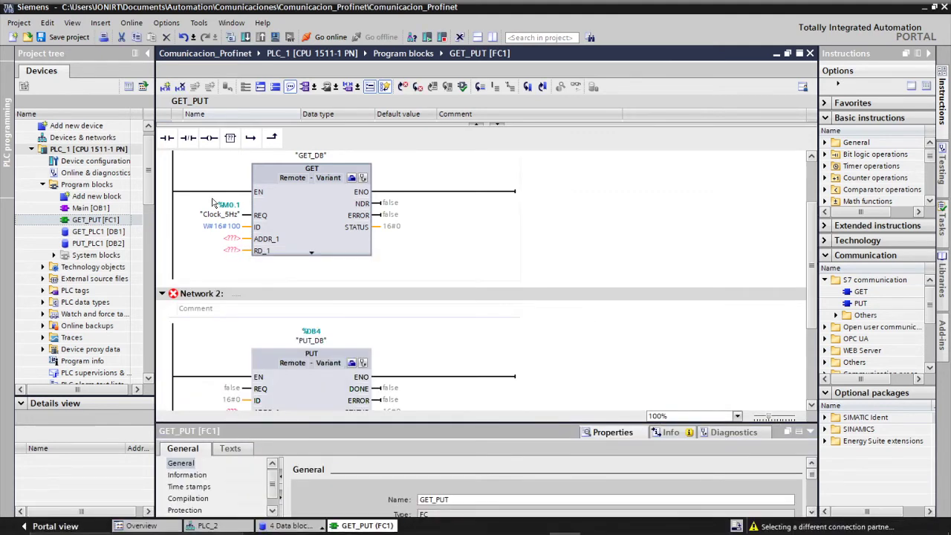
# - Assign the remote data pointer P#DB2.DBX0.0 INT 8 to the ADDR_1 parameter of the GET block
pyautogui.click(229, 238)
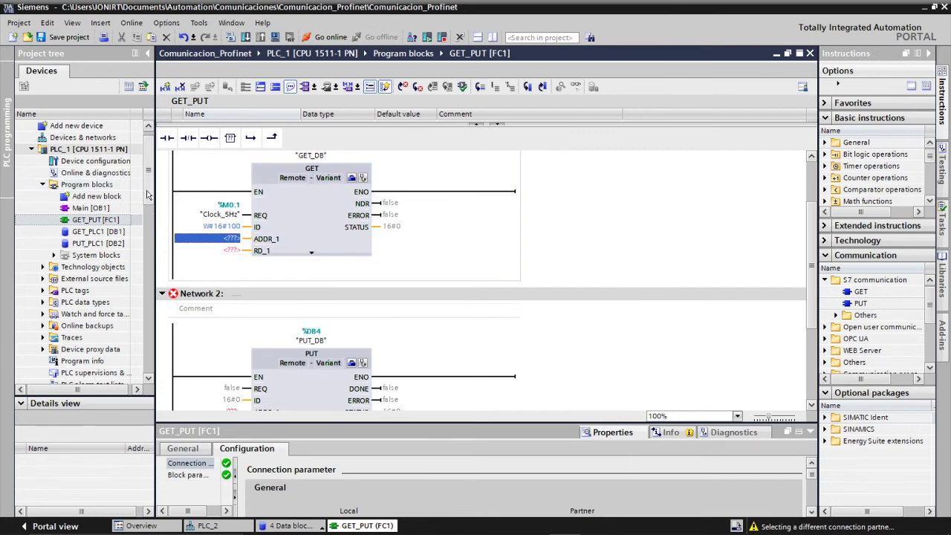
pyautogui.scroll(-3, 147, 205)
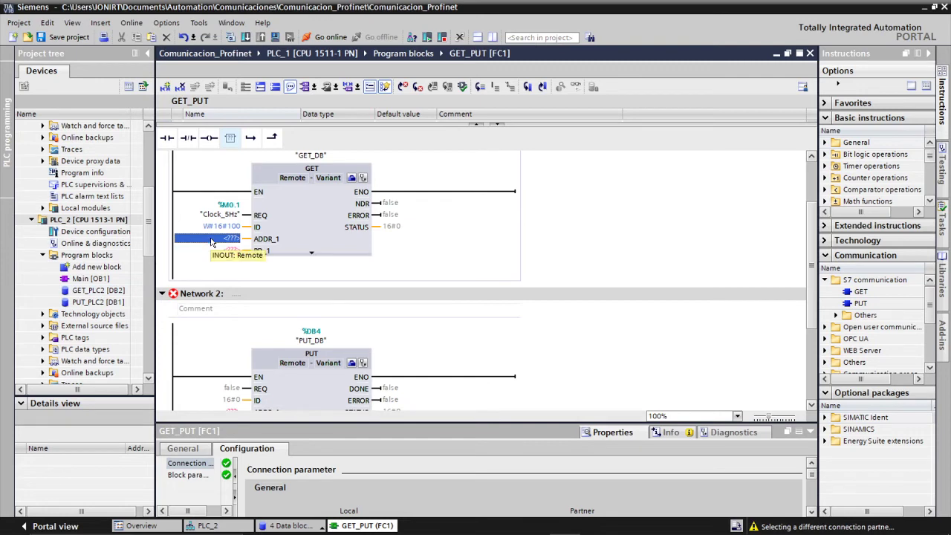
pyautogui.write('P#DB2')
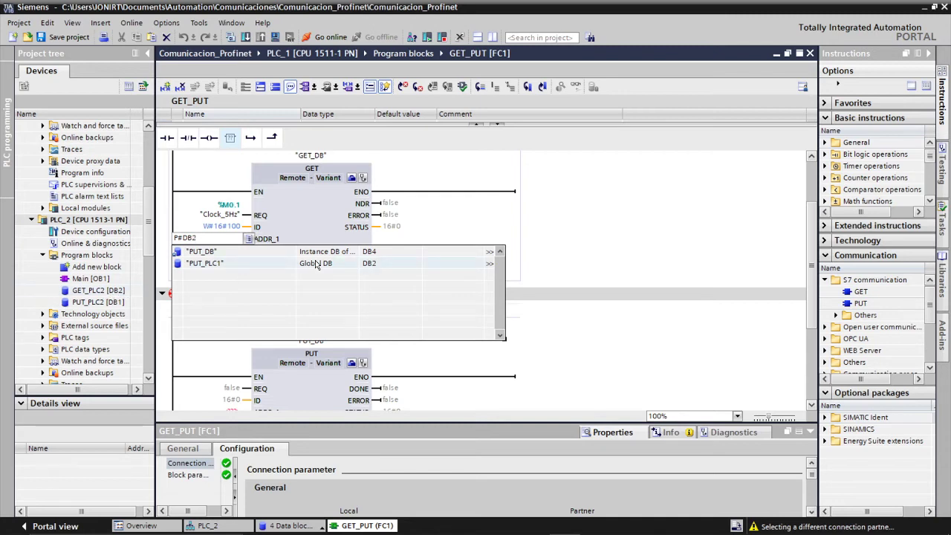
pyautogui.write('.DBX0.0 INT 8')
pyautogui.click(617, 207)
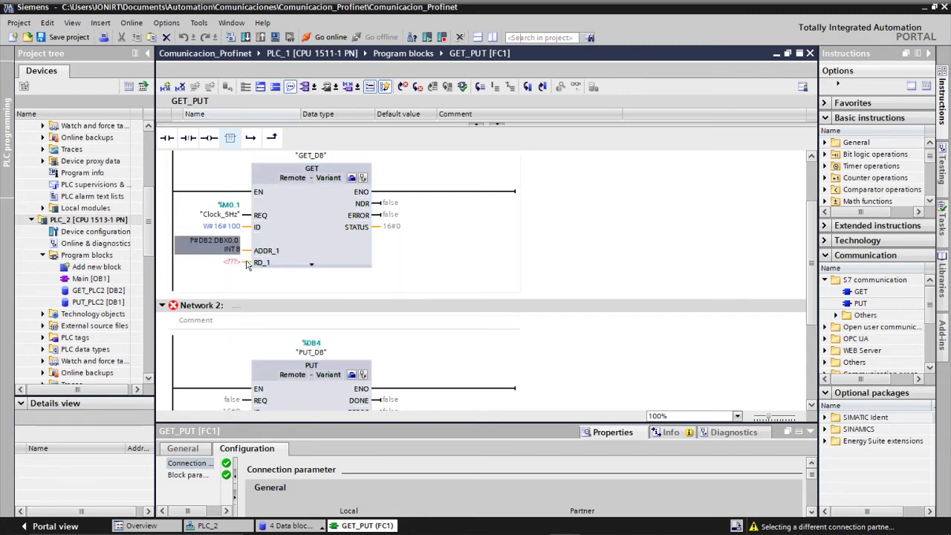
# - Assign the local data pointer P#DB1.DBX0.0 INT 8 to the RD_1 parameter of the GET block
pyautogui.click(219, 253)
pyautogui.click(231, 266)
pyautogui.click(231, 265)
pyautogui.press('BackSpace')
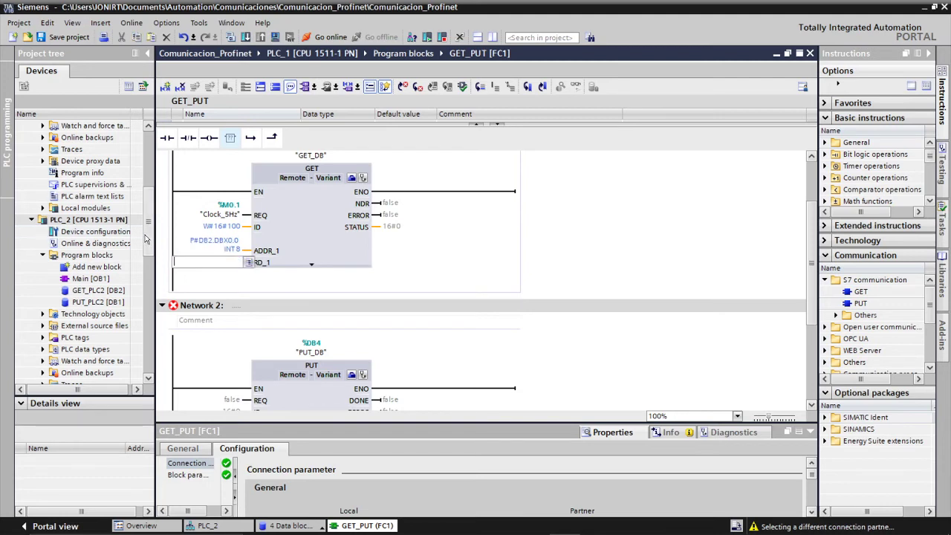
pyautogui.scroll(2, 146, 238)
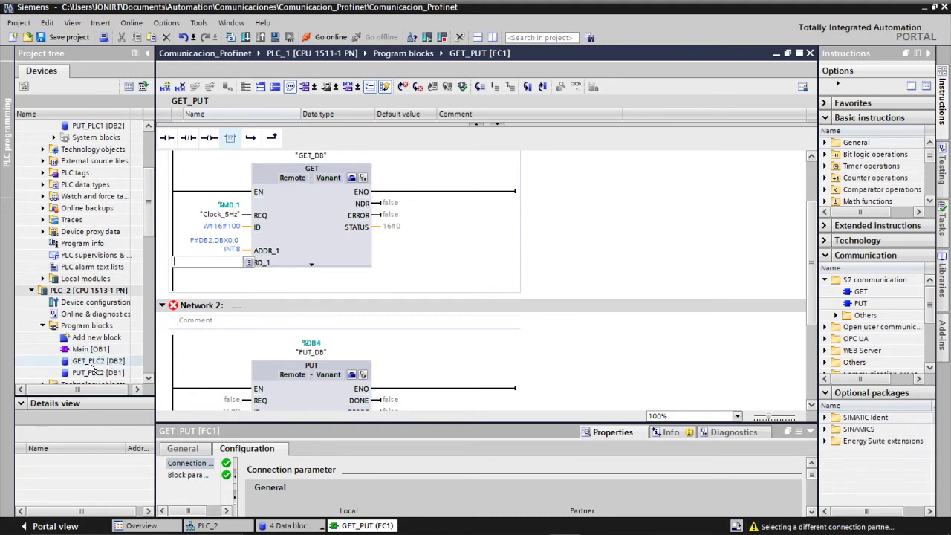
pyautogui.scroll(2, 147, 177)
pyautogui.scroll(1, 147, 177)
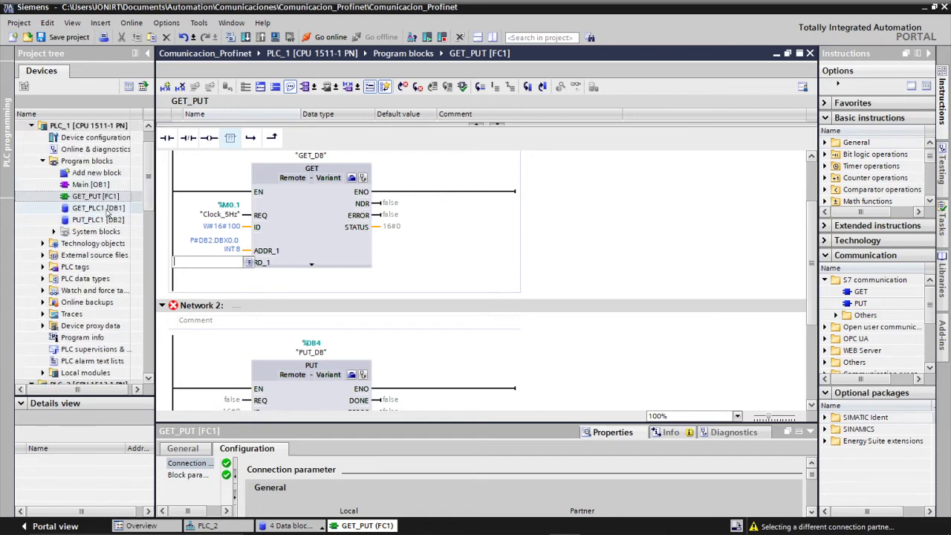
pyautogui.write('P#DB')
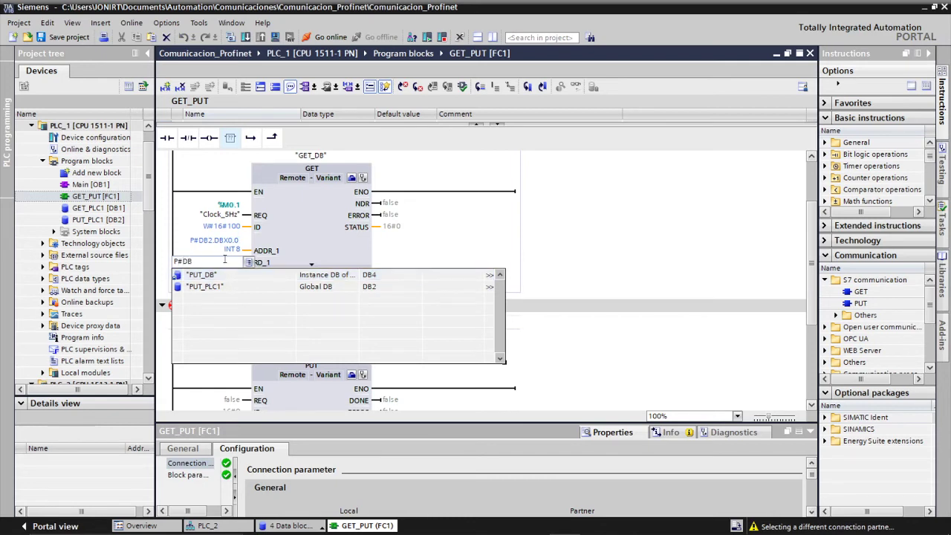
pyautogui.write('1.DBX0.0 INT 8')
pyautogui.press('Return')
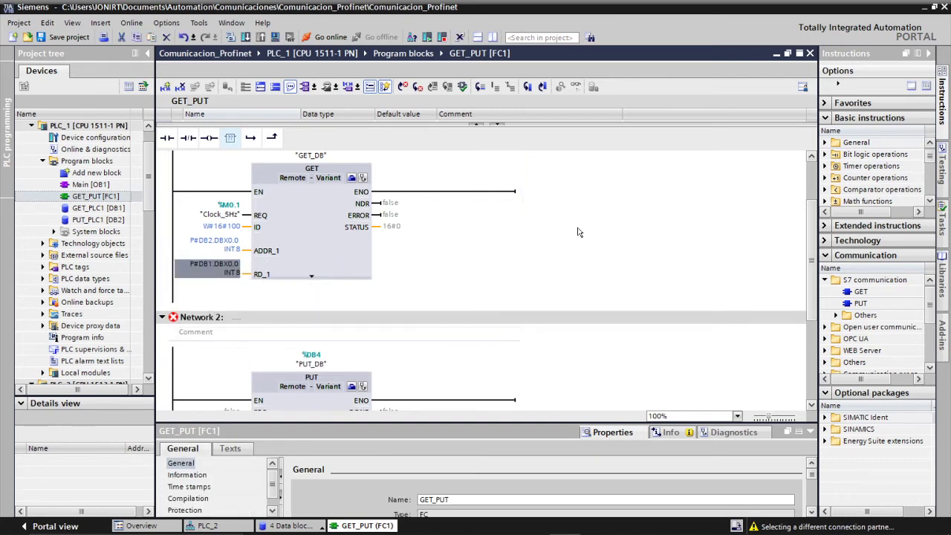
pyautogui.click(217, 245)
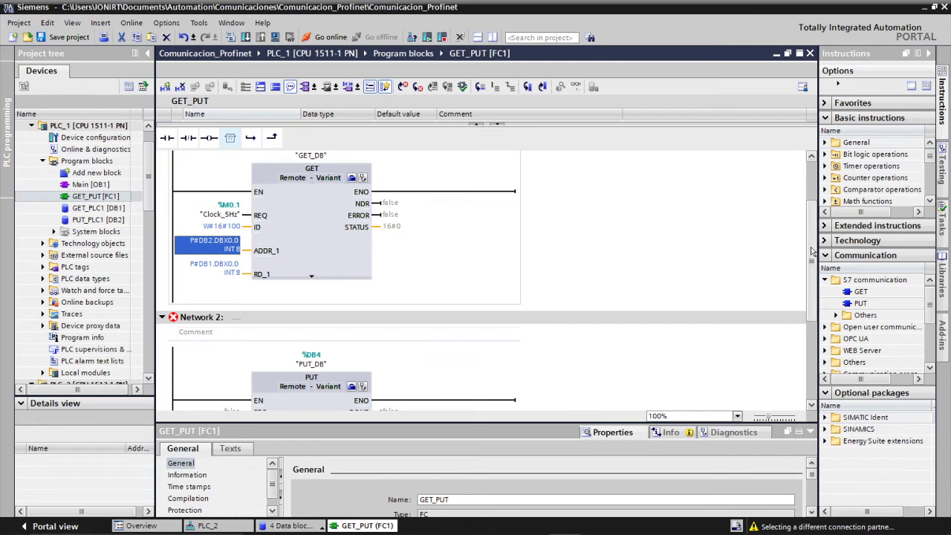
# - Assign the clock memory bit M0.3 to the REQ input of the PUT block in Network 2
pyautogui.scroll(-3, 812, 245)
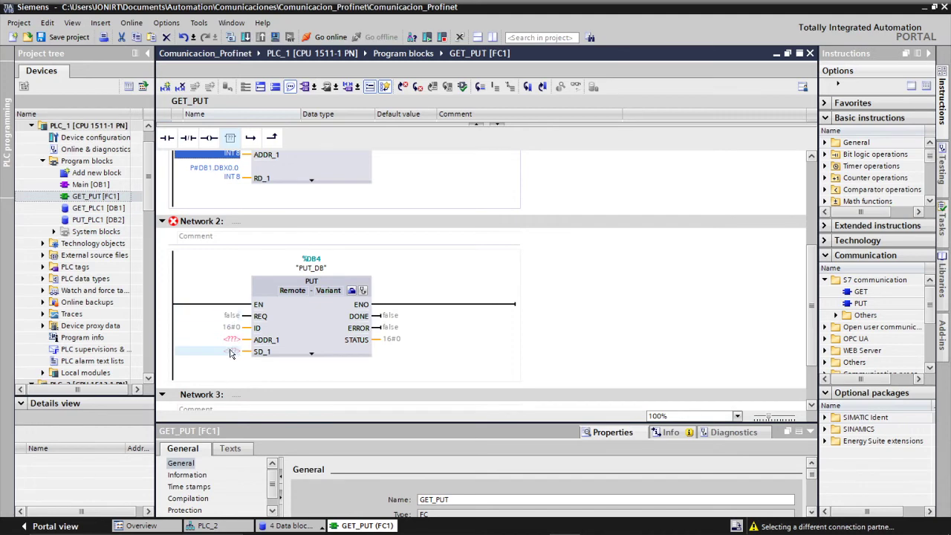
pyautogui.moveTo(230, 354)
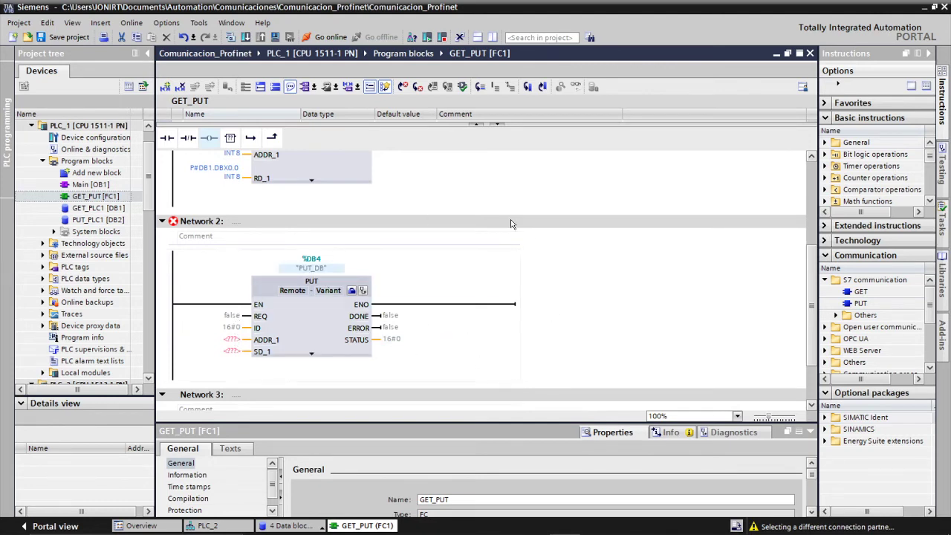
pyautogui.moveTo(808, 310); pyautogui.dragTo(810, 329)
pyautogui.moveTo(693, 7); pyautogui.dragTo(522, 2)
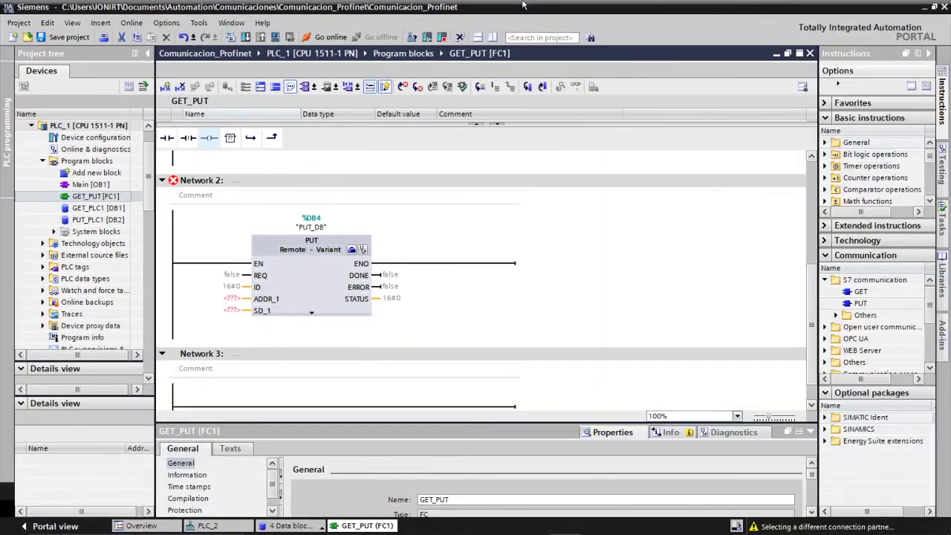
pyautogui.doubleClick(223, 277)
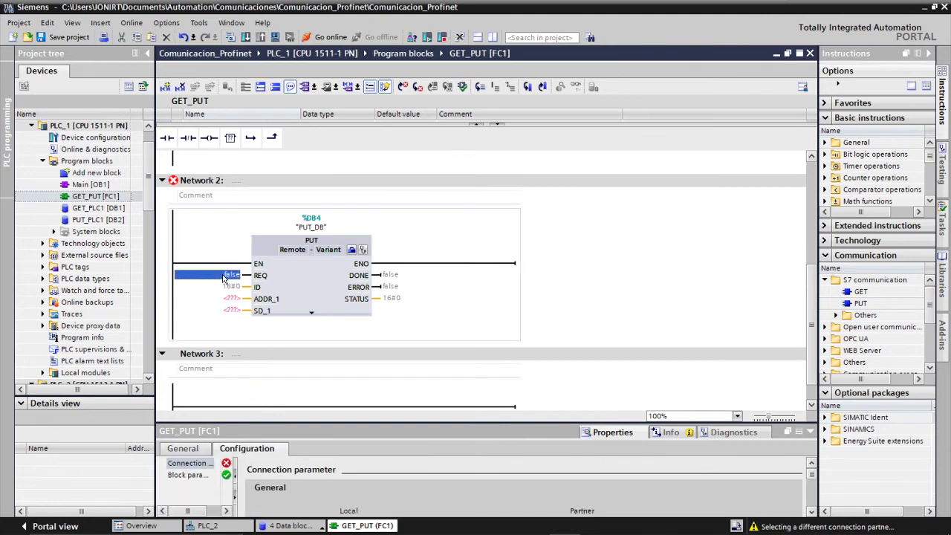
pyautogui.write('M0.3')
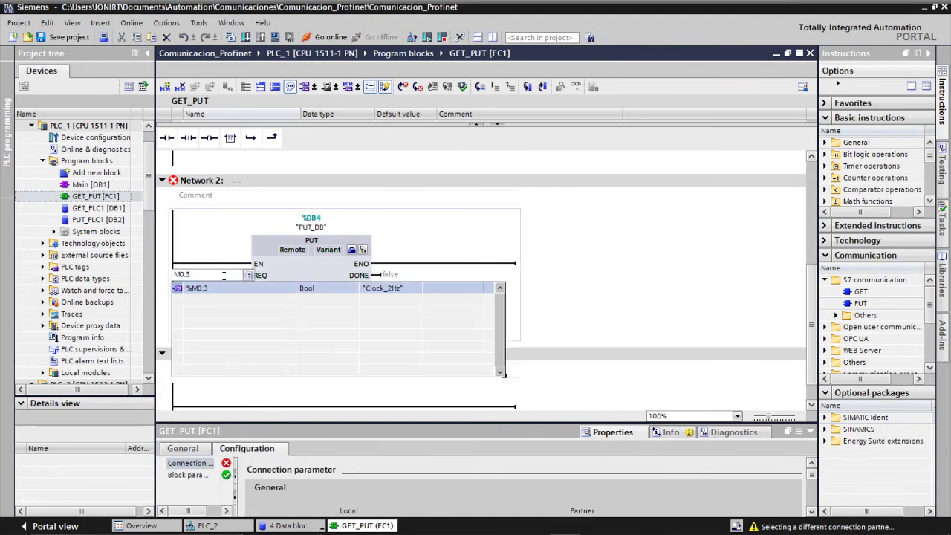
pyautogui.click(223, 288)
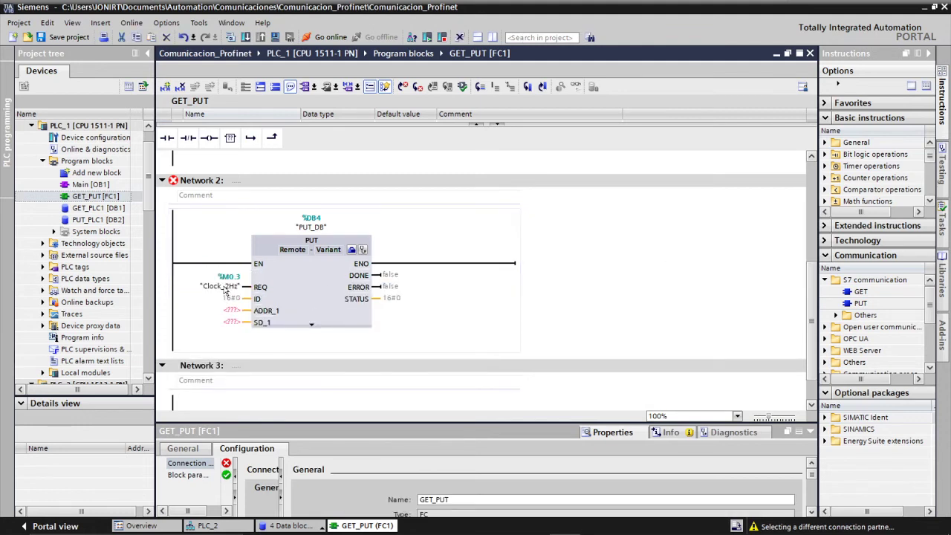
# - Replace the PUT block's REQ input with the clock memory bit M0.1, matching the GET block
pyautogui.scroll(3, 803, 240)
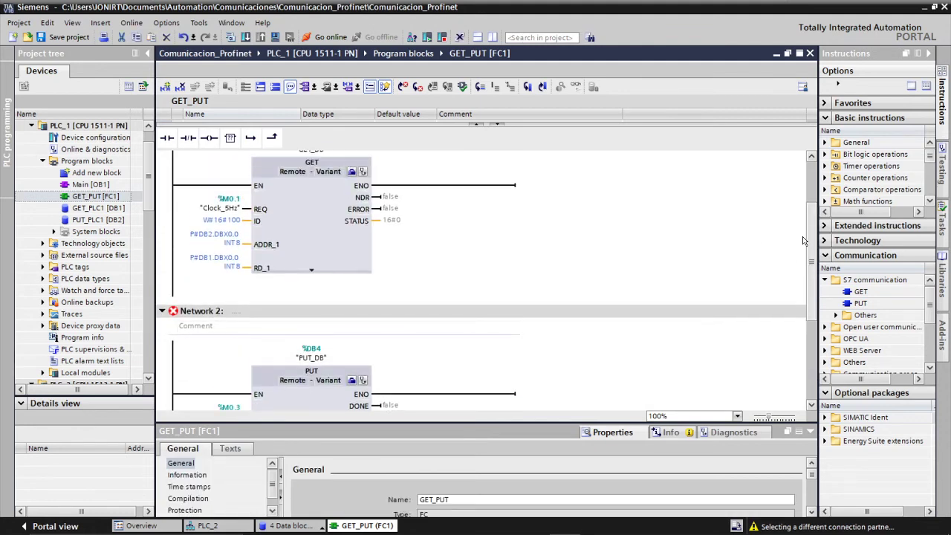
pyautogui.scroll(-3, 802, 236)
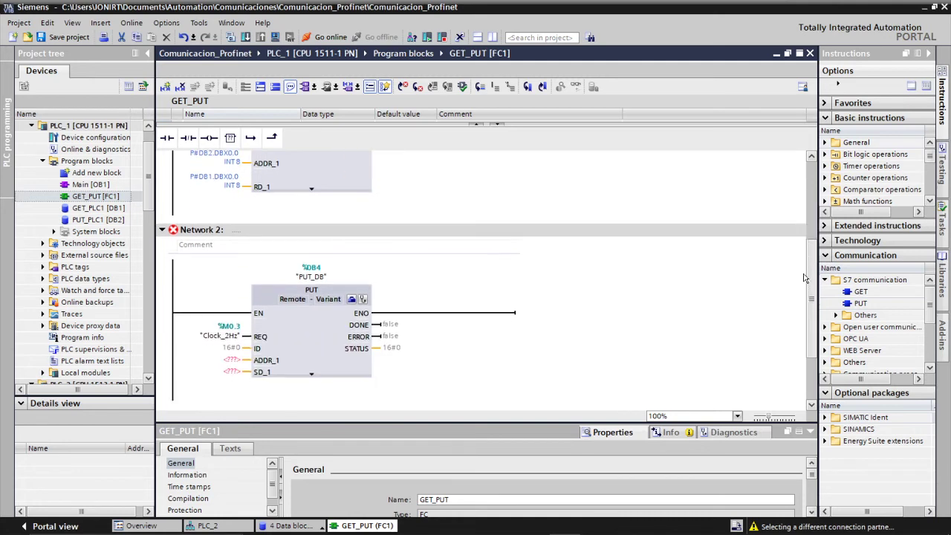
pyautogui.click(236, 328)
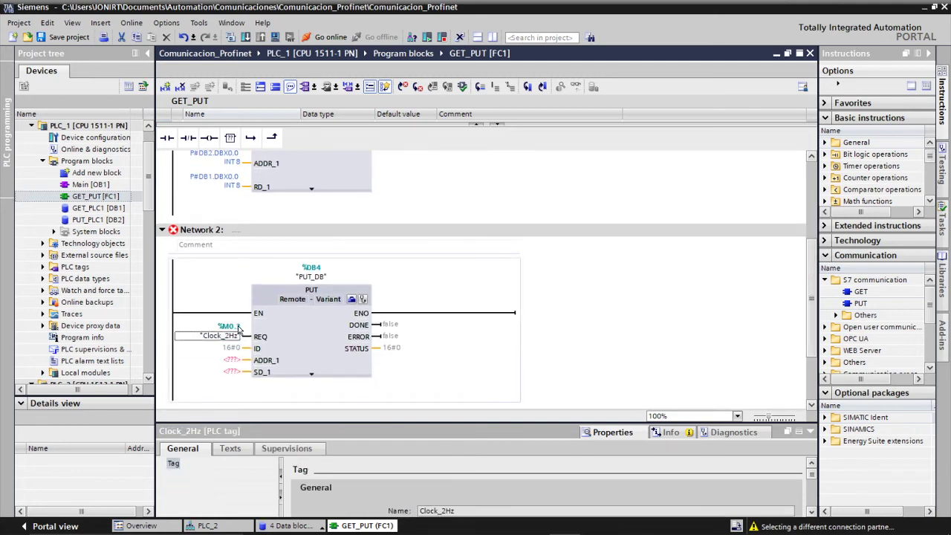
pyautogui.click(235, 336)
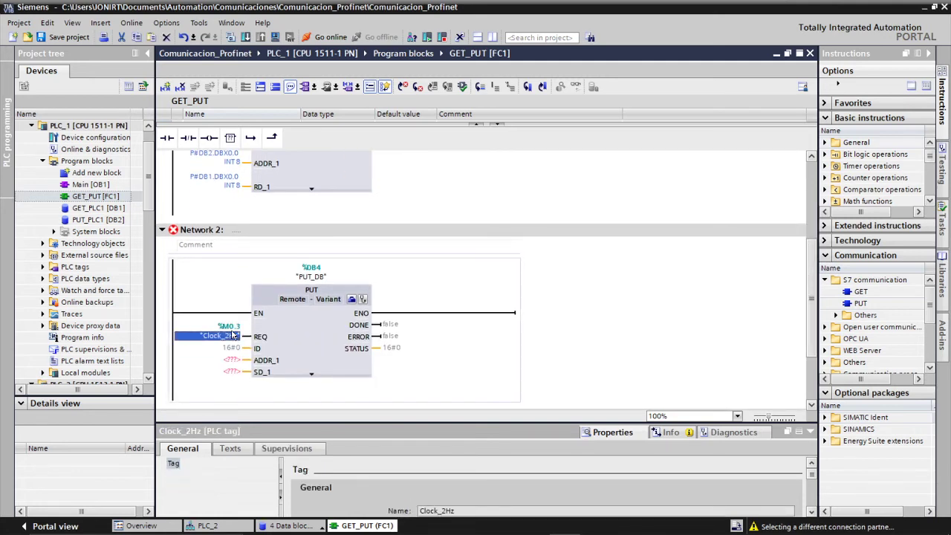
pyautogui.click(232, 331)
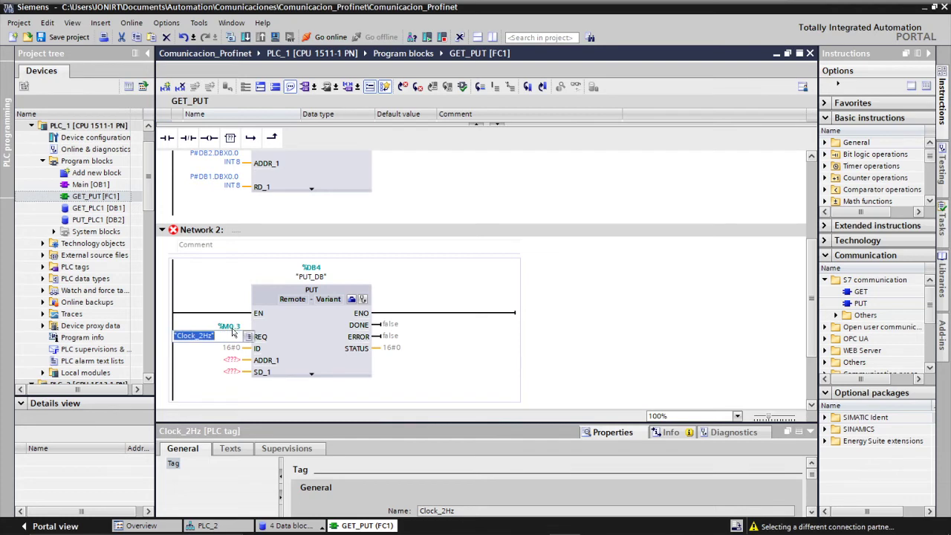
pyautogui.click(233, 329)
pyautogui.click(231, 326)
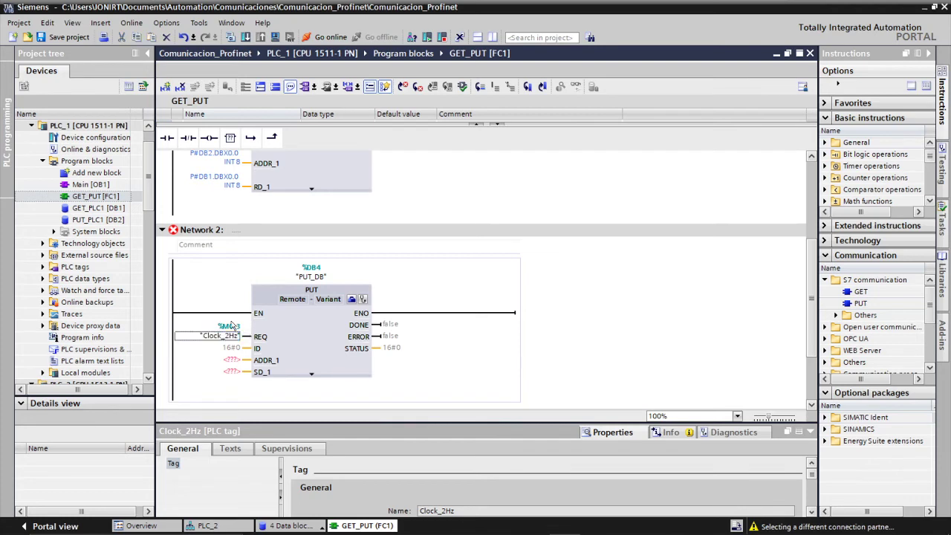
pyautogui.doubleClick(203, 336)
pyautogui.press('Delete')
pyautogui.write('M0')
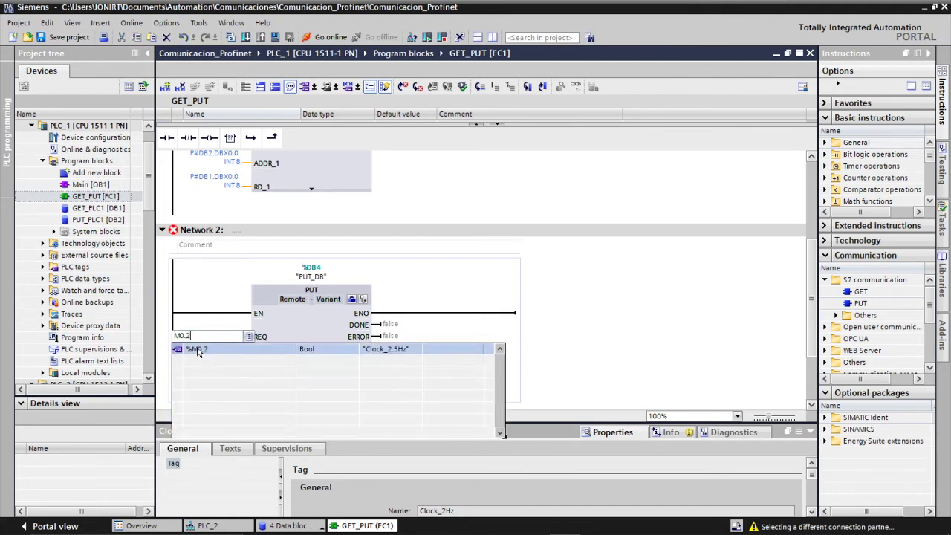
pyautogui.write('.1')
pyautogui.press('Return')
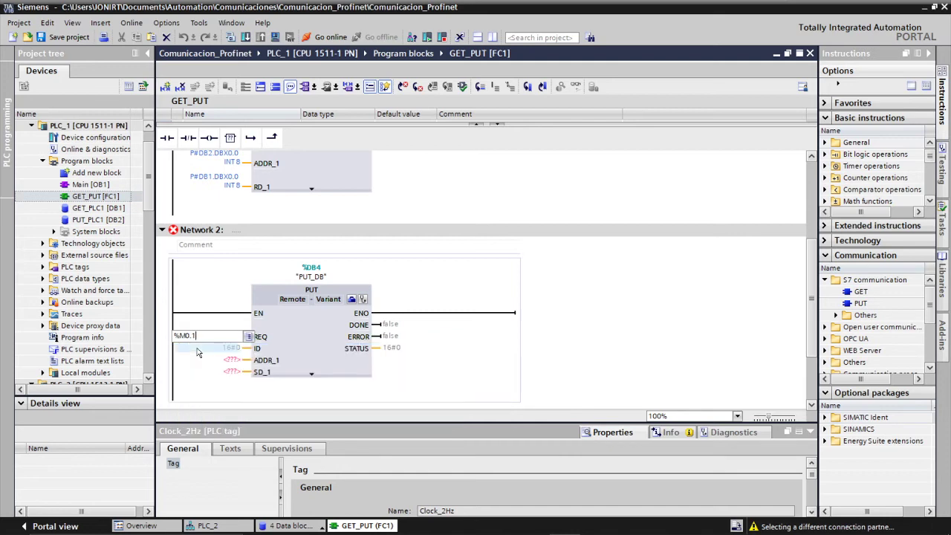
# - Select PLC_2 as the partner end point in the PUT block's connection parameters and review the connection details
pyautogui.click(199, 349)
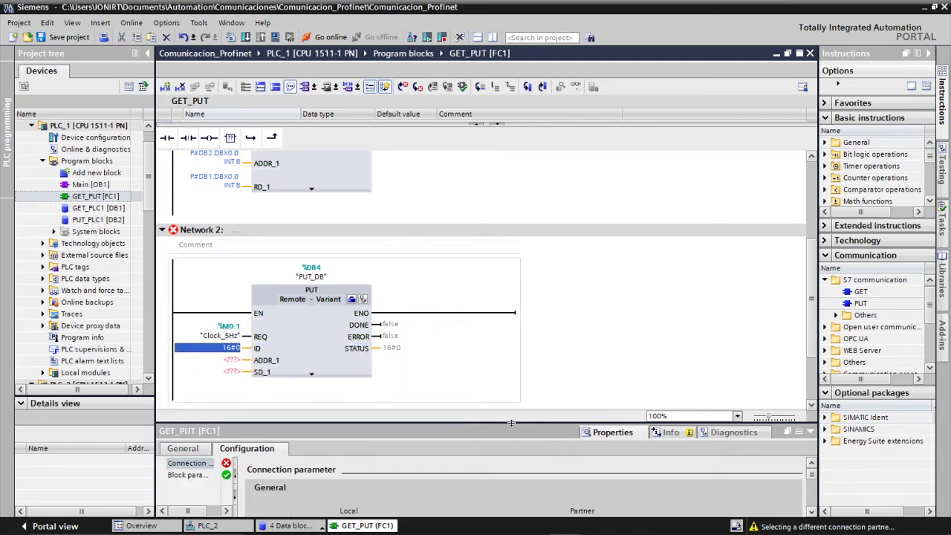
pyautogui.moveTo(507, 349); pyautogui.dragTo(508, 349)
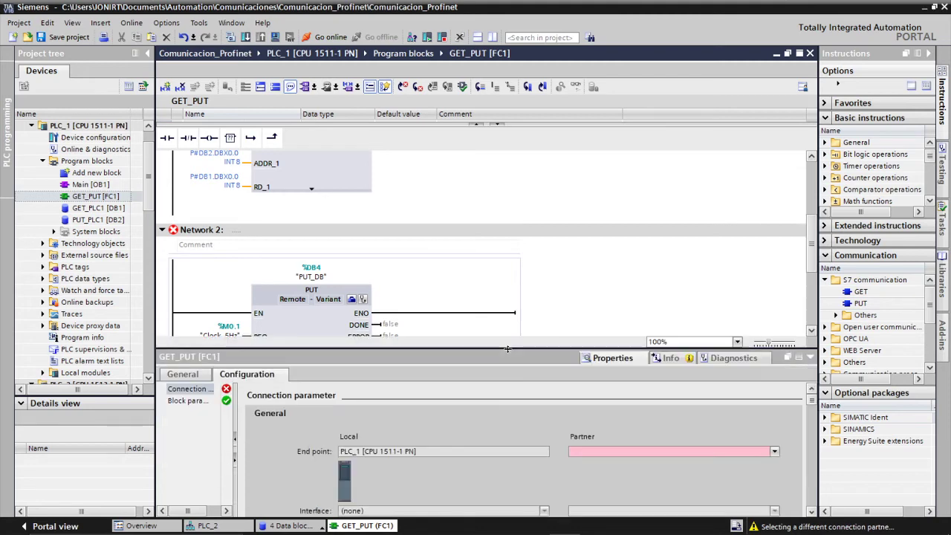
pyautogui.click(625, 451)
pyautogui.click(625, 471)
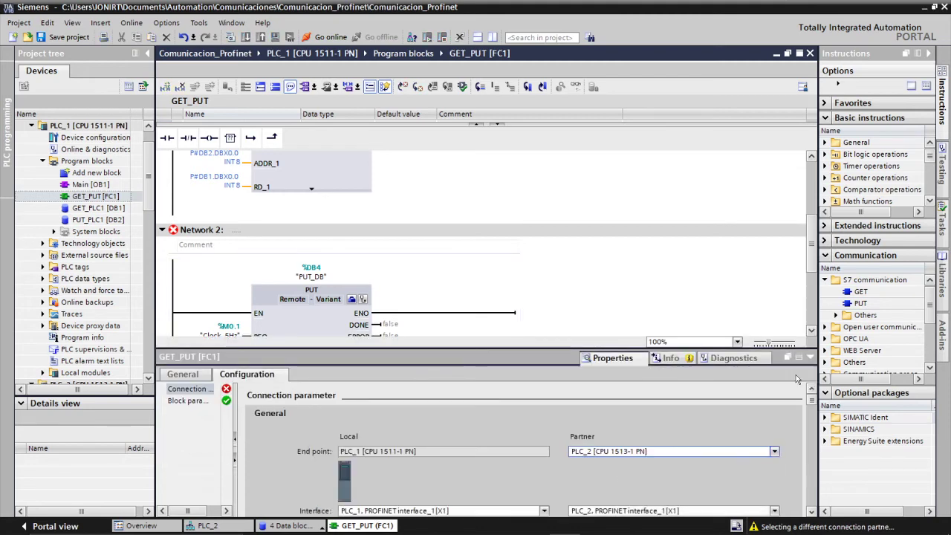
pyautogui.moveTo(798, 527)
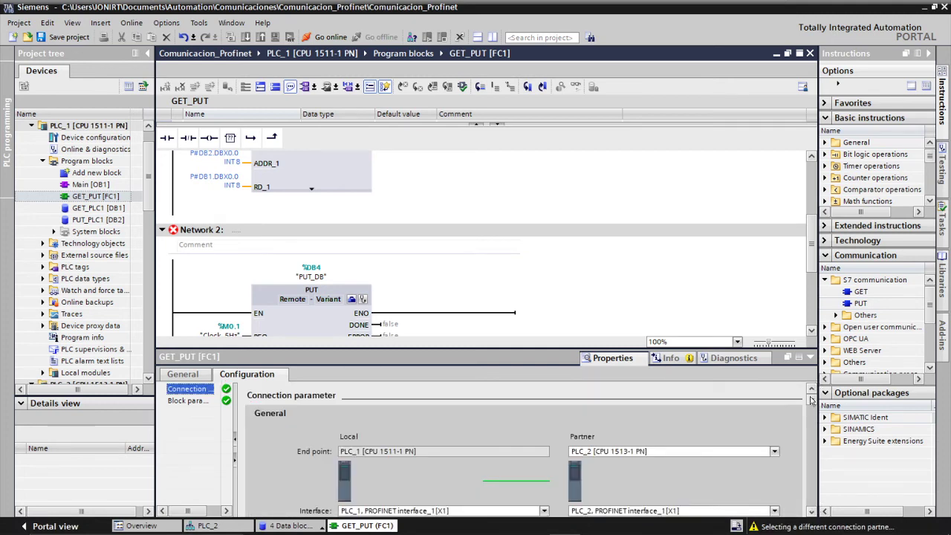
pyautogui.click(810, 513)
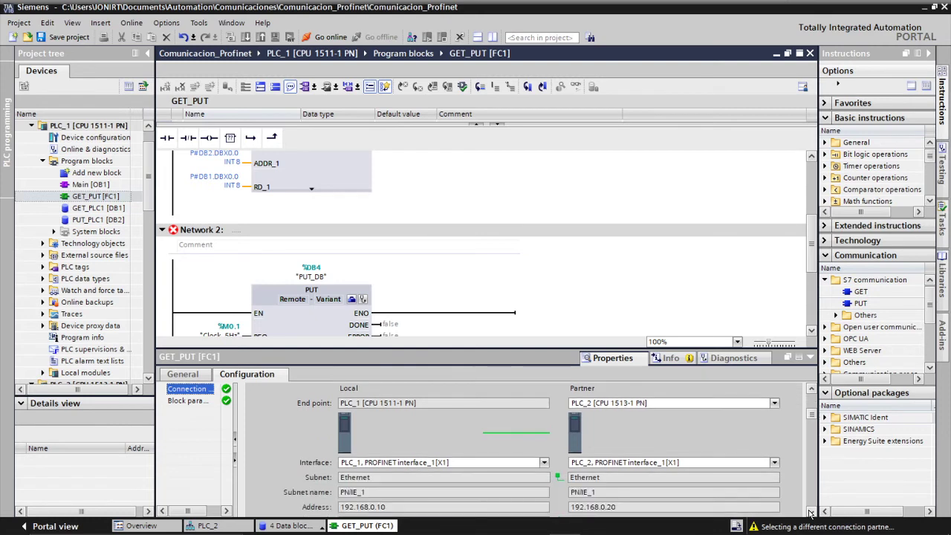
pyautogui.click(810, 512)
pyautogui.click(810, 512)
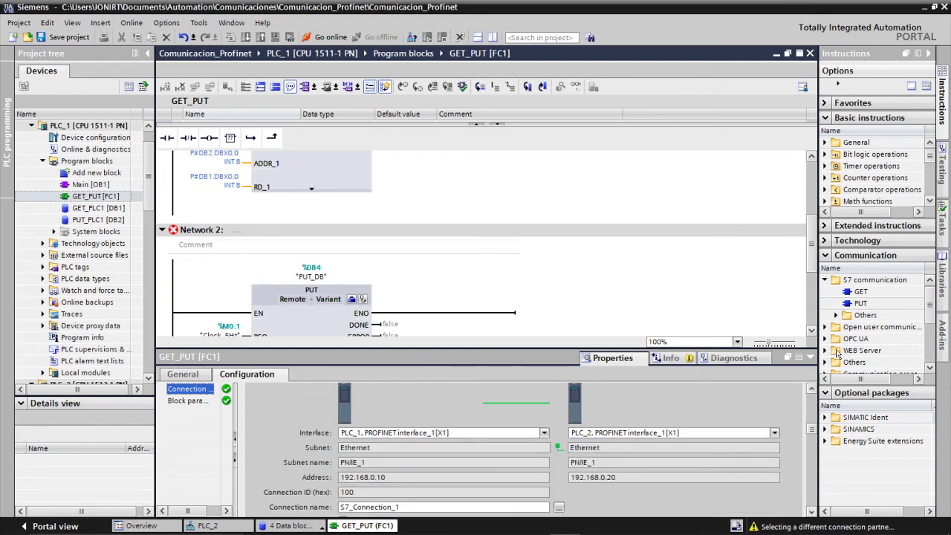
# - Assign the remote data pointer P#DB1.DBX0.0 INT 8 to the ADDR_1 parameter of the PUT block
pyautogui.moveTo(516, 350); pyautogui.dragTo(514, 470)
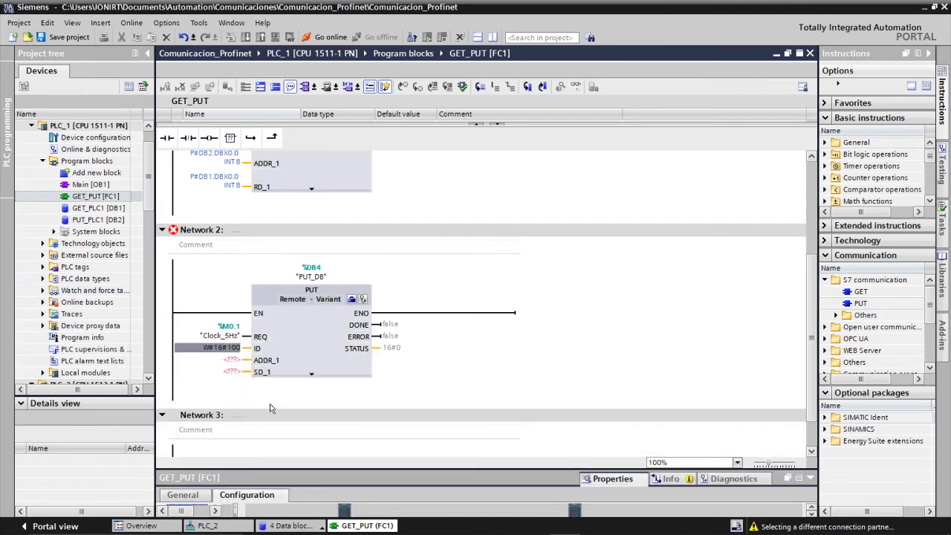
pyautogui.click(236, 361)
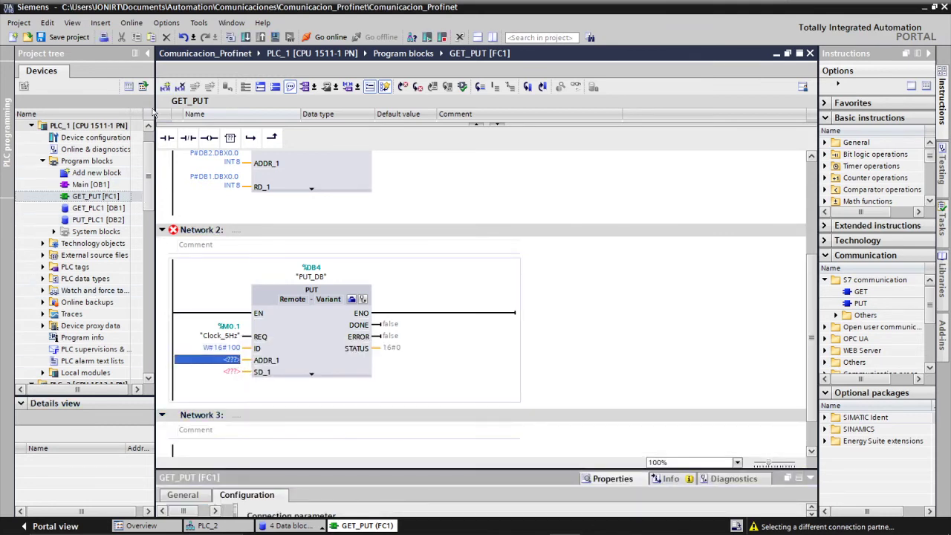
pyautogui.scroll(-2, 145, 186)
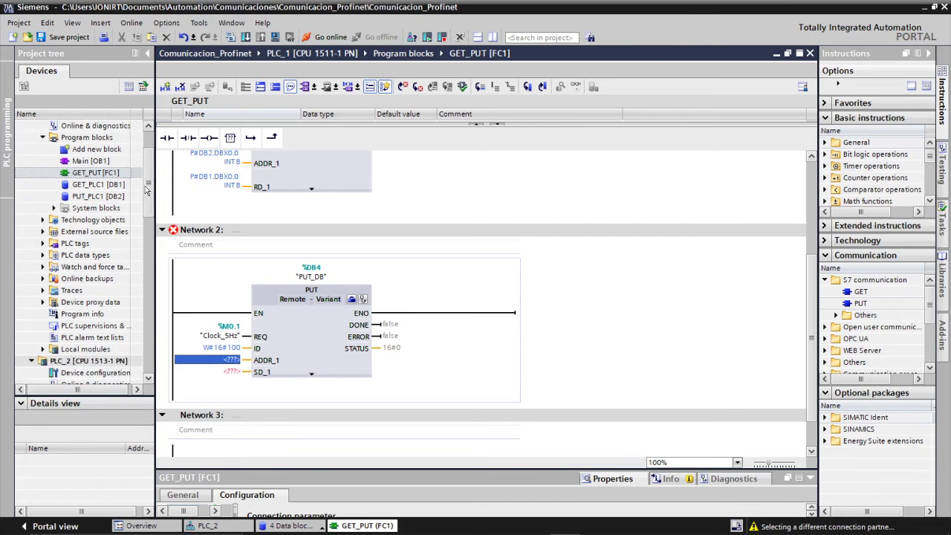
pyautogui.scroll(-5, 151, 190)
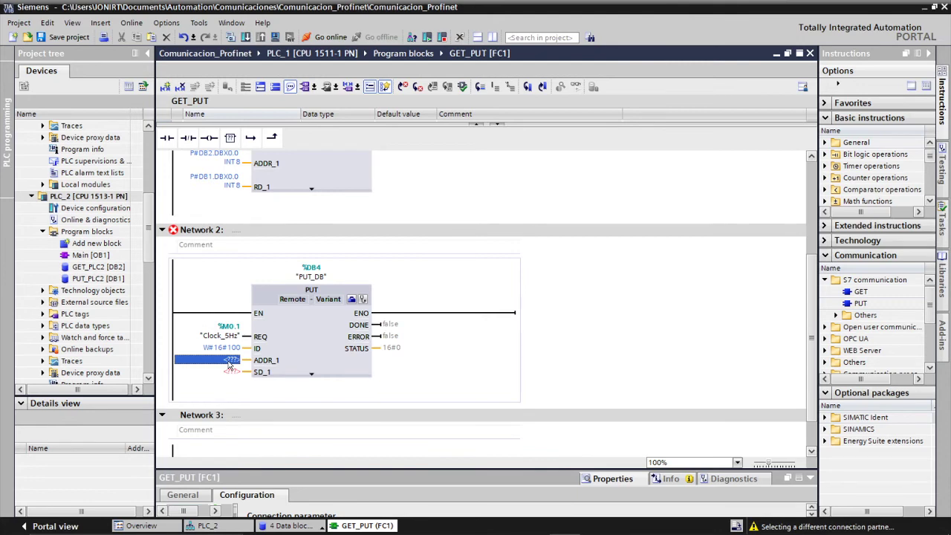
pyautogui.write('P#DB')
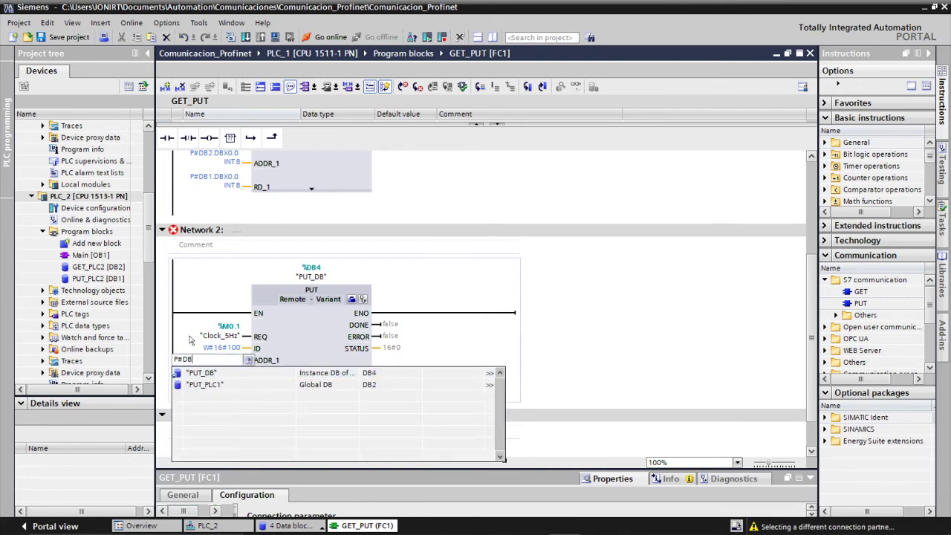
pyautogui.write('DB1')
pyautogui.press('BackSpace')
pyautogui.write('1.X0.')
pyautogui.press('BackSpace')
pyautogui.press('BackSpace')
pyautogui.press('BackSpace')
pyautogui.press('BackSpace')
pyautogui.write('DBX0.0 INT')
pyautogui.press('Return')
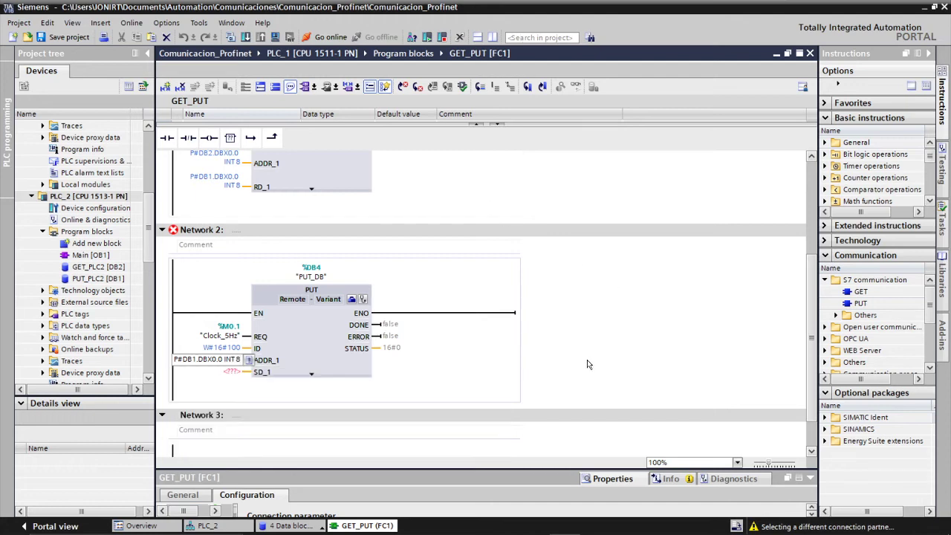
# - Assign the local data pointer P#DB2.DBX0.0 INT 8 to the SD_1 parameter of the PUT block
pyautogui.click(231, 384)
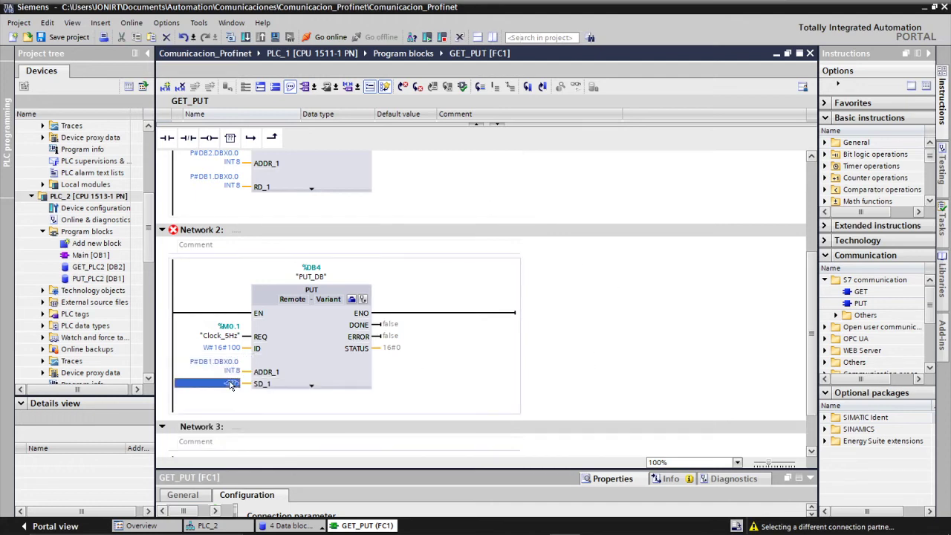
pyautogui.write('P')
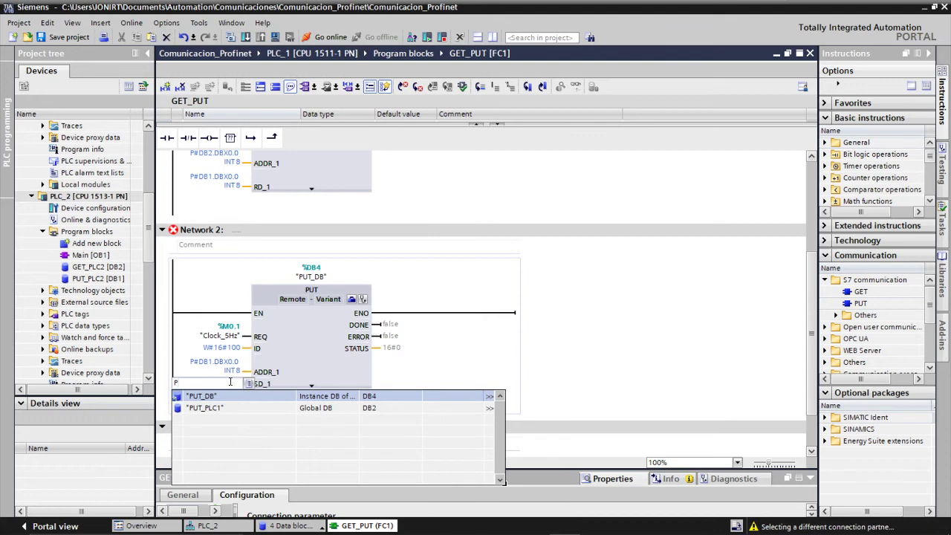
pyautogui.write('#DB')
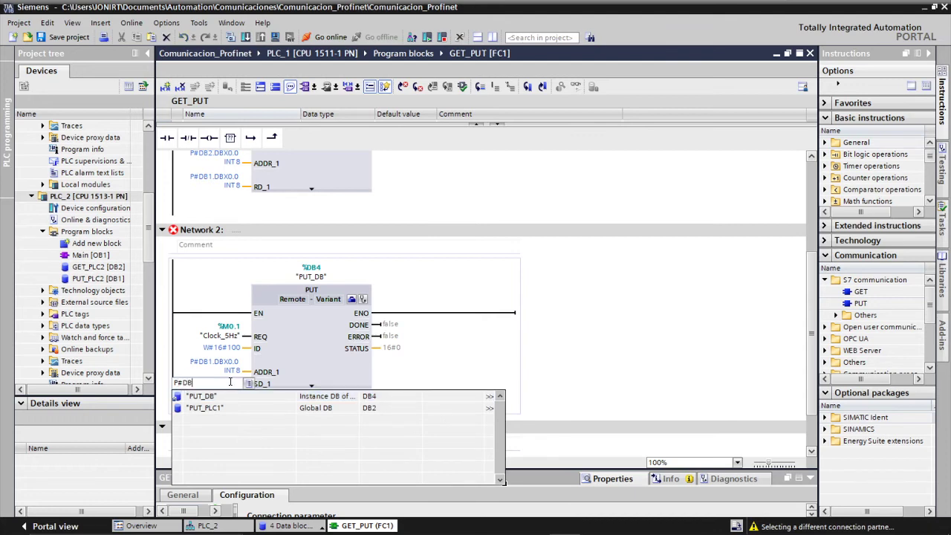
pyautogui.scroll(5, 149, 192)
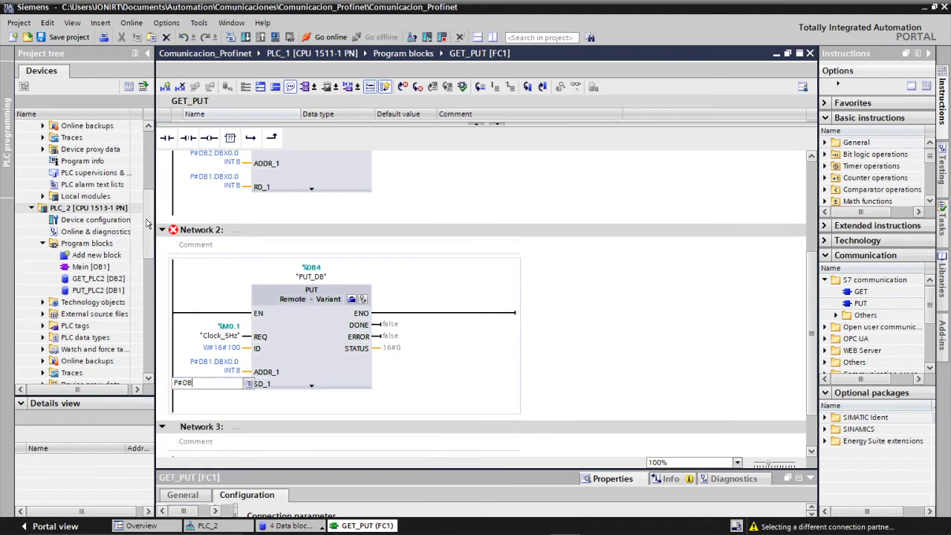
pyautogui.scroll(1, 149, 192)
pyautogui.scroll(4, 149, 186)
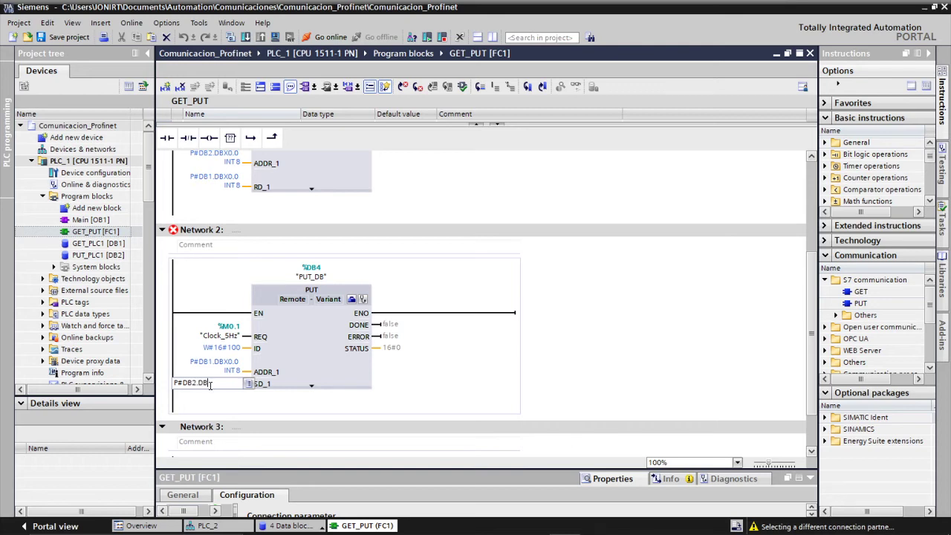
pyautogui.write('X0.0 INT 8')
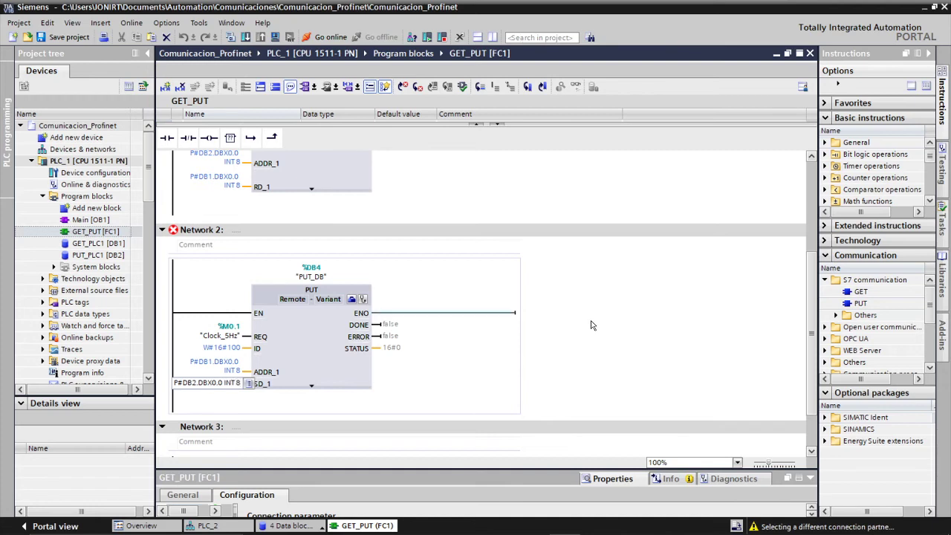
pyautogui.press('Return')
# - Review the PUT and GET blocks' data pointers against the data blocks in the project tree
pyautogui.click(218, 374)
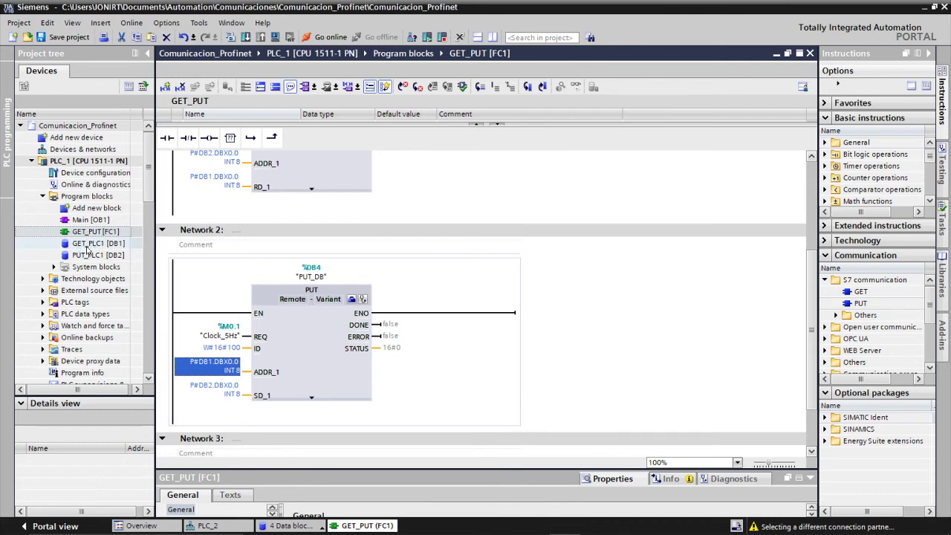
pyautogui.moveTo(146, 195); pyautogui.dragTo(146, 223)
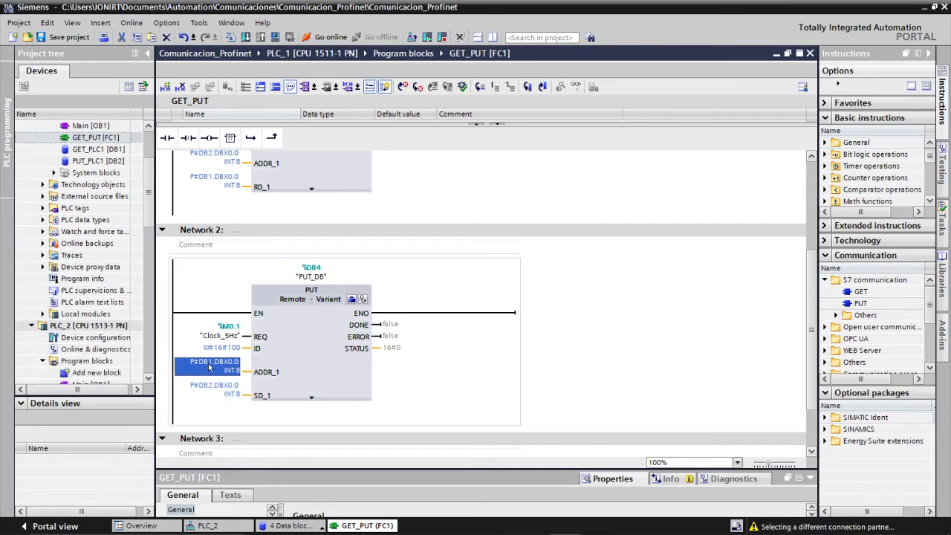
pyautogui.click(673, 352)
pyautogui.moveTo(810, 387); pyautogui.dragTo(802, 322)
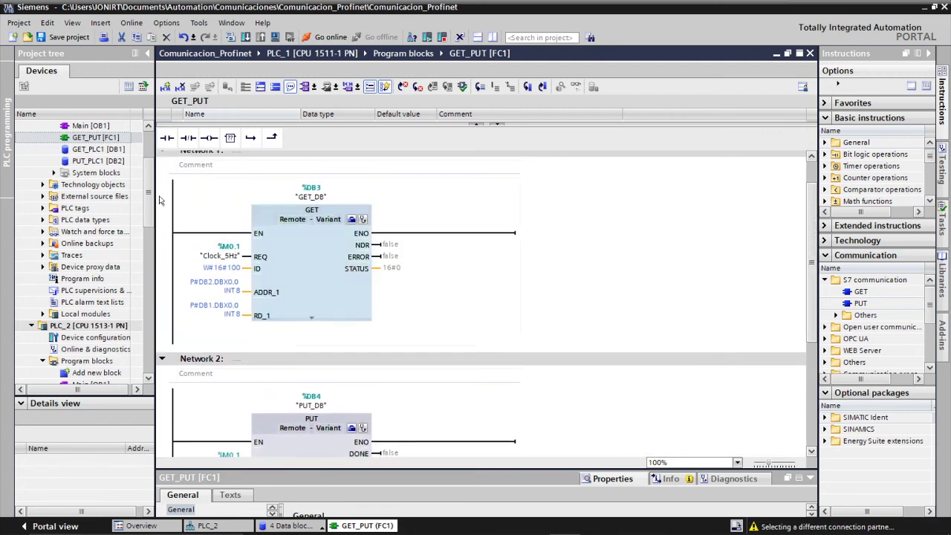
# - Open PLC_1's Main [OB1] block and insert a call to the GET_PUT function in Network 1
pyautogui.moveTo(152, 191); pyautogui.dragTo(151, 168)
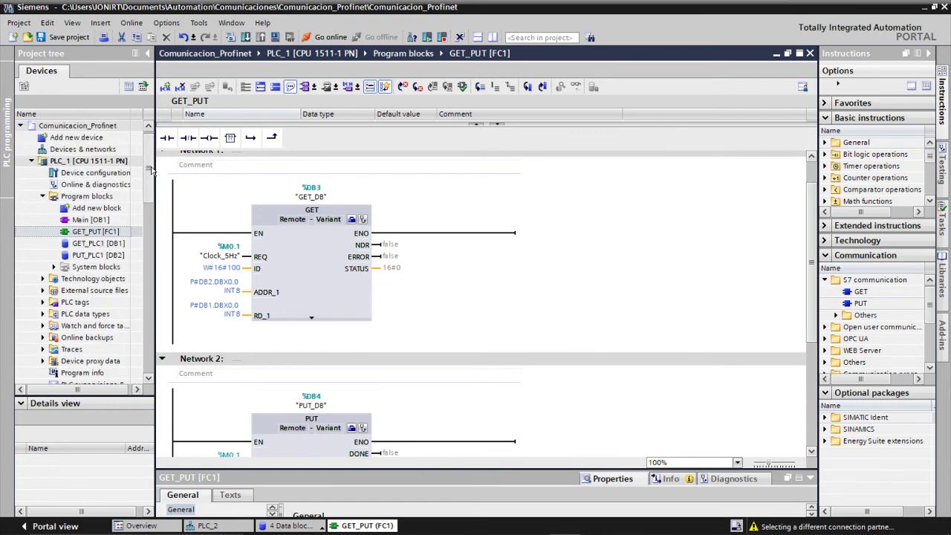
pyautogui.click(89, 219)
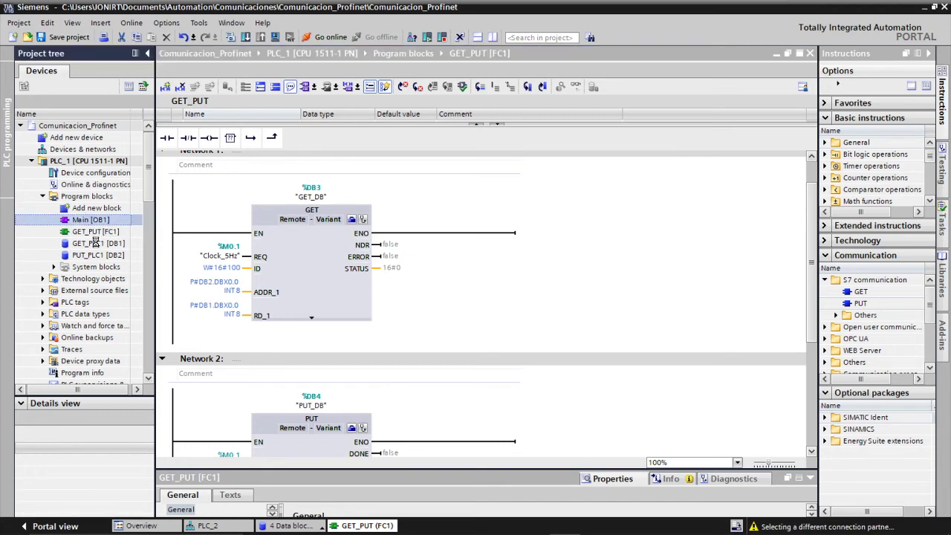
pyautogui.click(88, 231)
pyautogui.moveTo(88, 232); pyautogui.dragTo(255, 238)
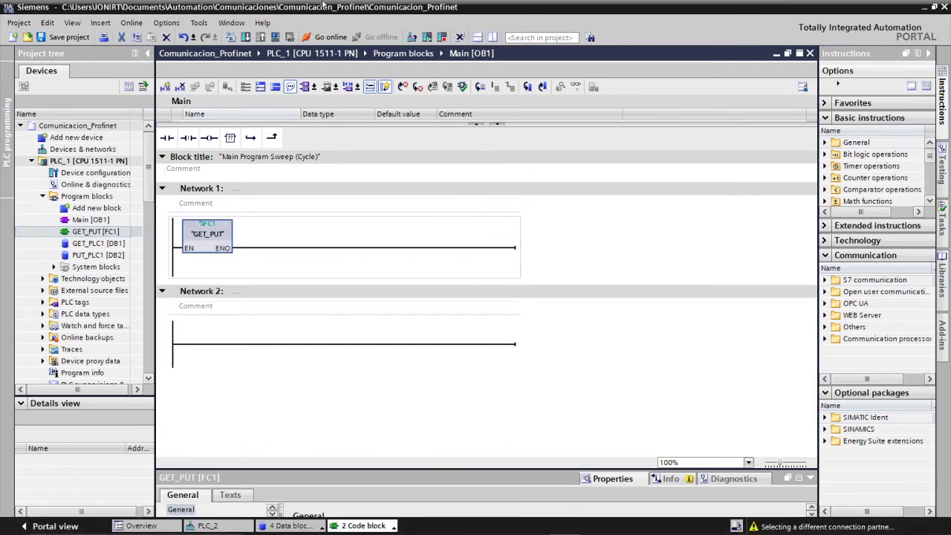
# - Start the simulation of PLC_1, enabling simulation support during block compilation for the project
pyautogui.click(85, 162)
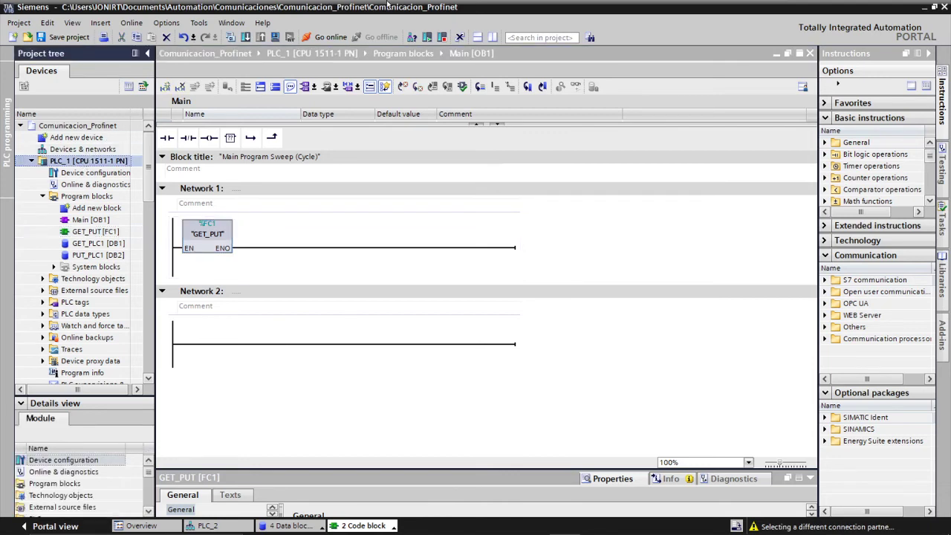
pyautogui.click(275, 37)
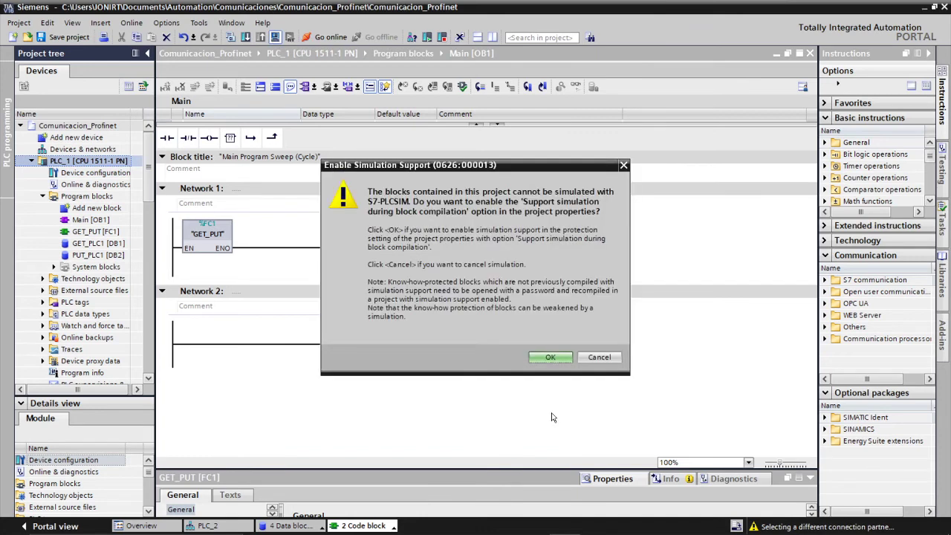
pyautogui.click(550, 358)
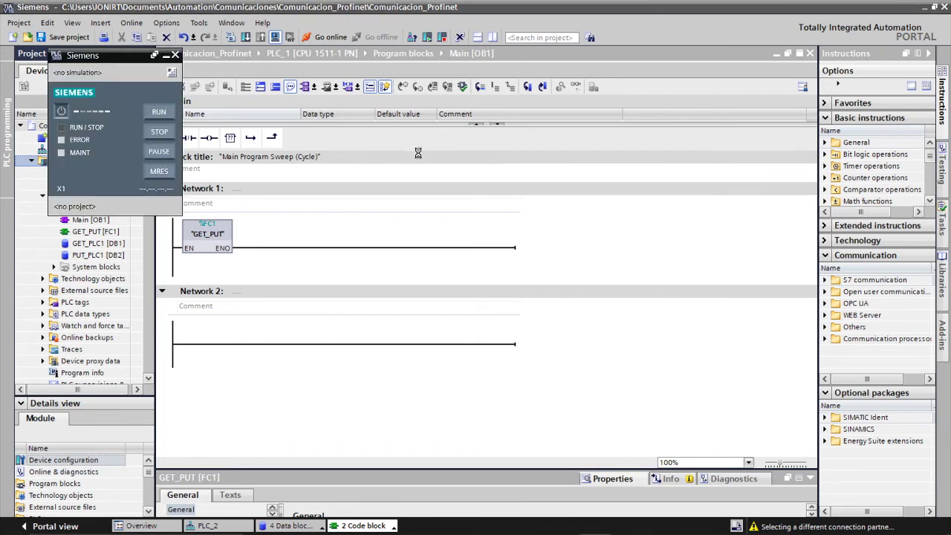
pyautogui.moveTo(95, 56); pyautogui.dragTo(267, 76)
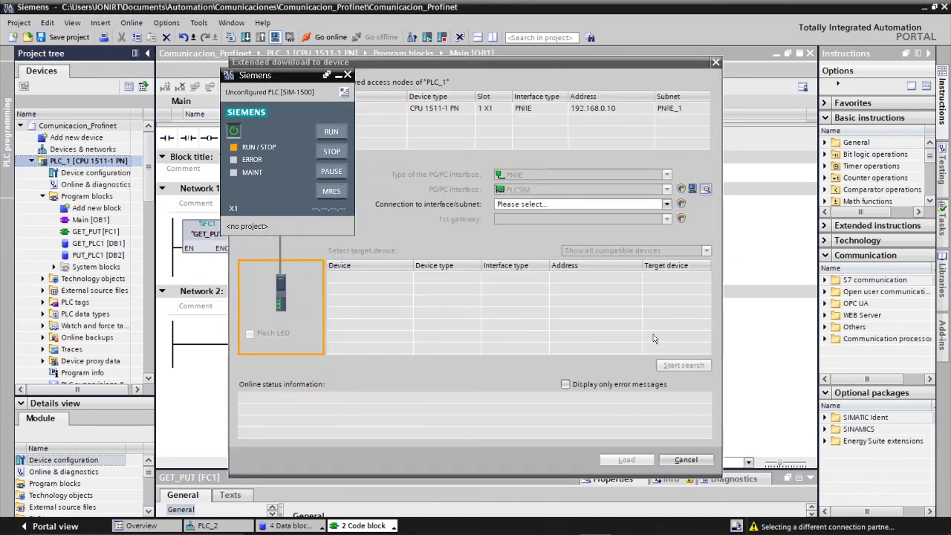
# - Set PLC_1's download connection to Direct at slot '1 X1' and search for compatible target devices
pyautogui.click(589, 205)
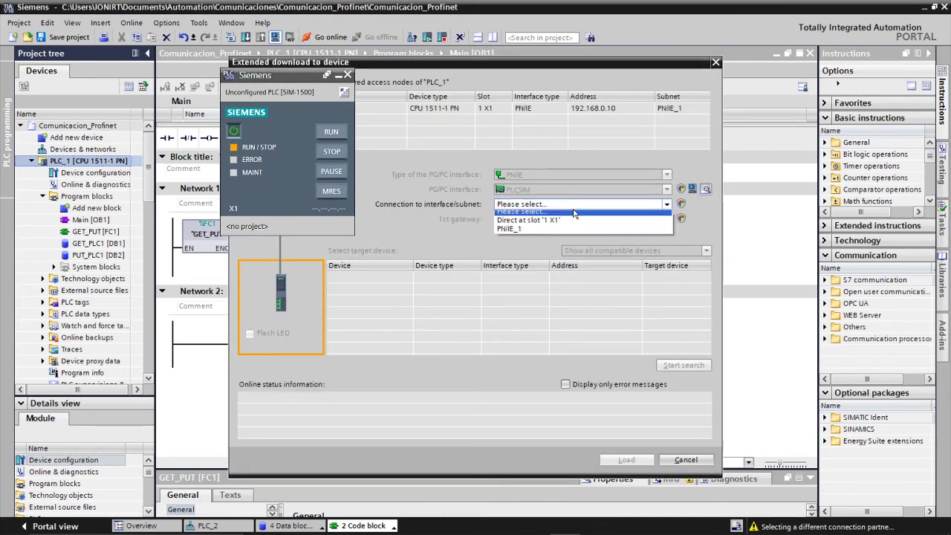
pyautogui.click(529, 223)
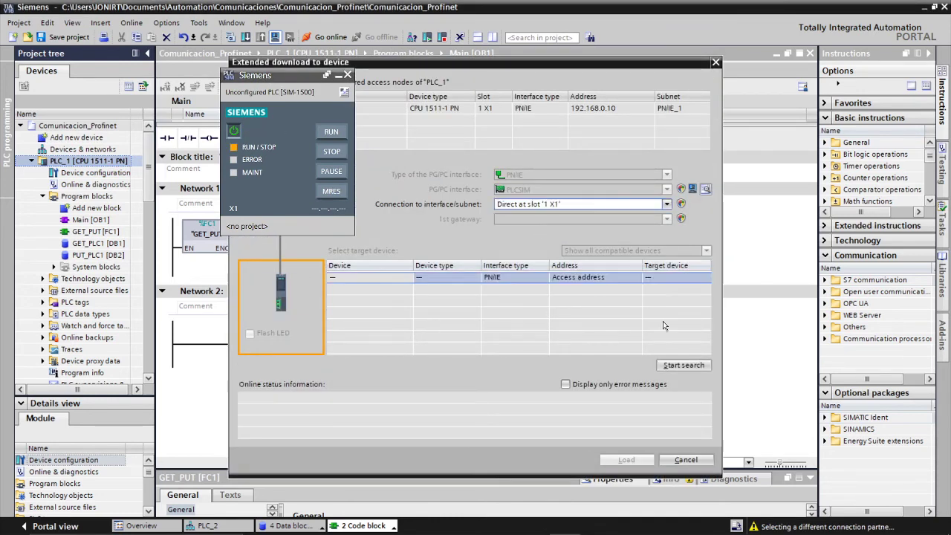
pyautogui.click(682, 365)
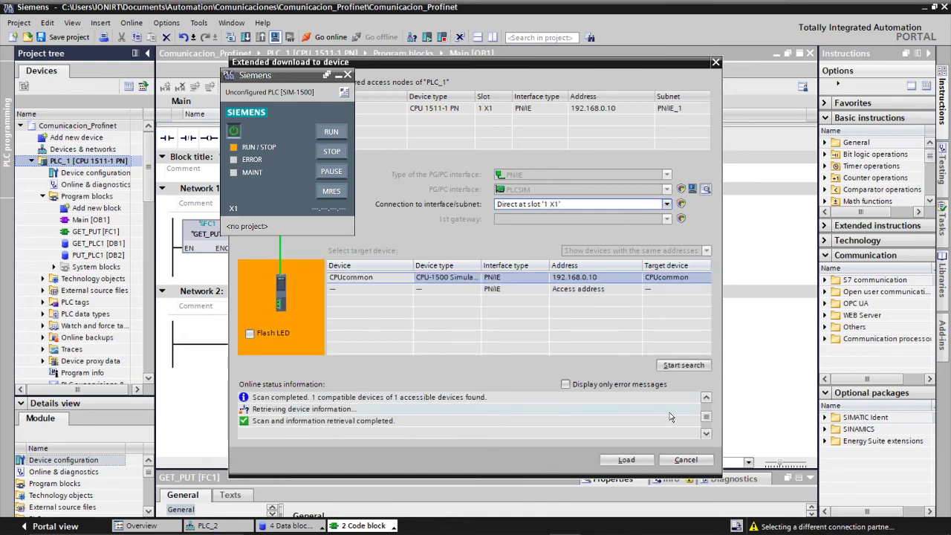
# - Load PLC_1 into the simulated CPU at 192.168.0.10 and finish with the Start module action
pyautogui.click(626, 460)
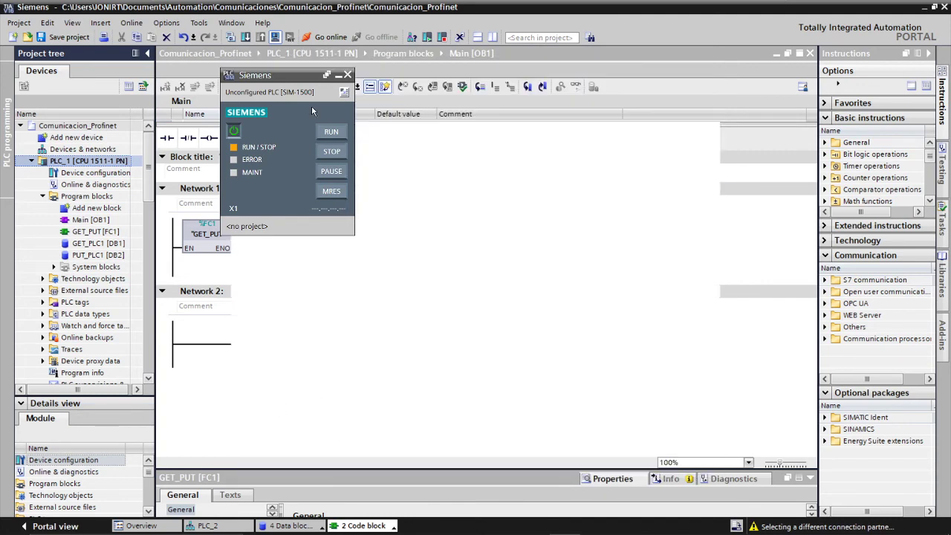
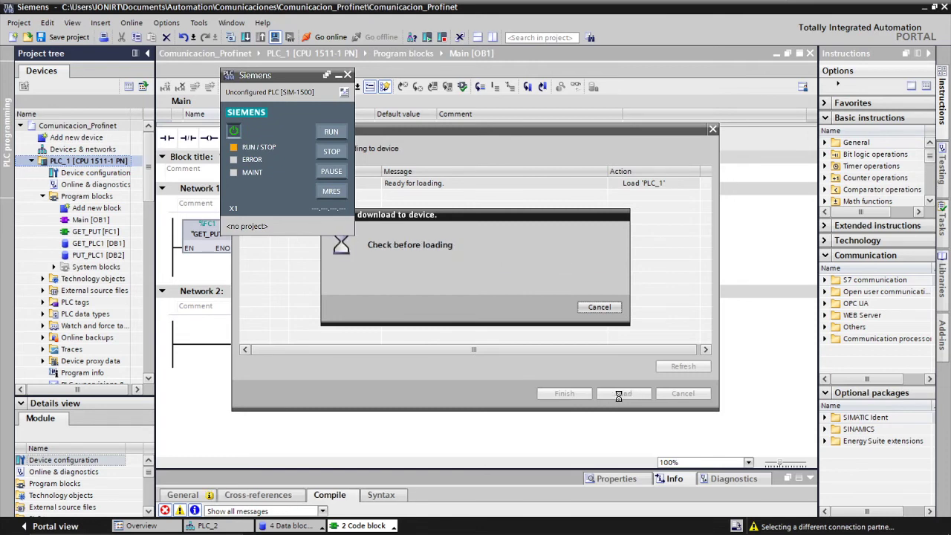
pyautogui.click(621, 396)
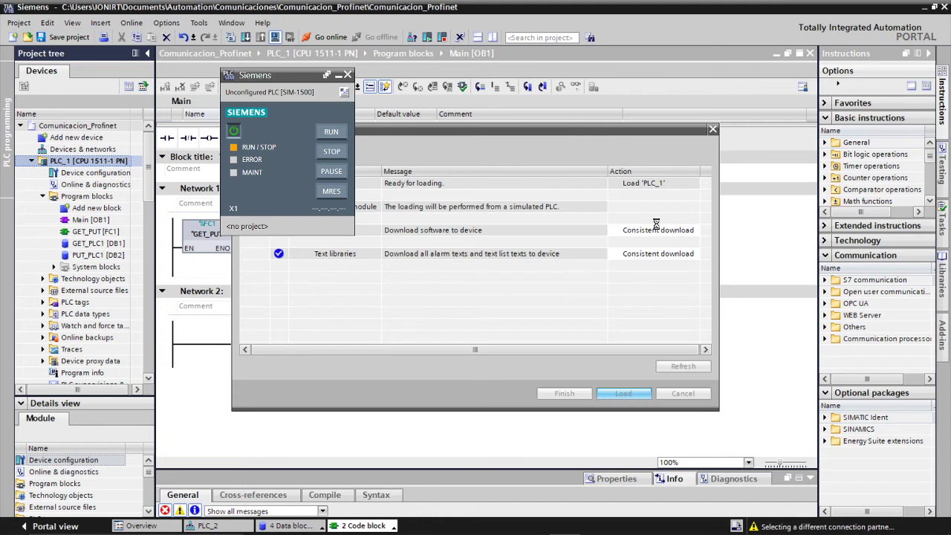
pyautogui.click(649, 211)
pyautogui.click(650, 211)
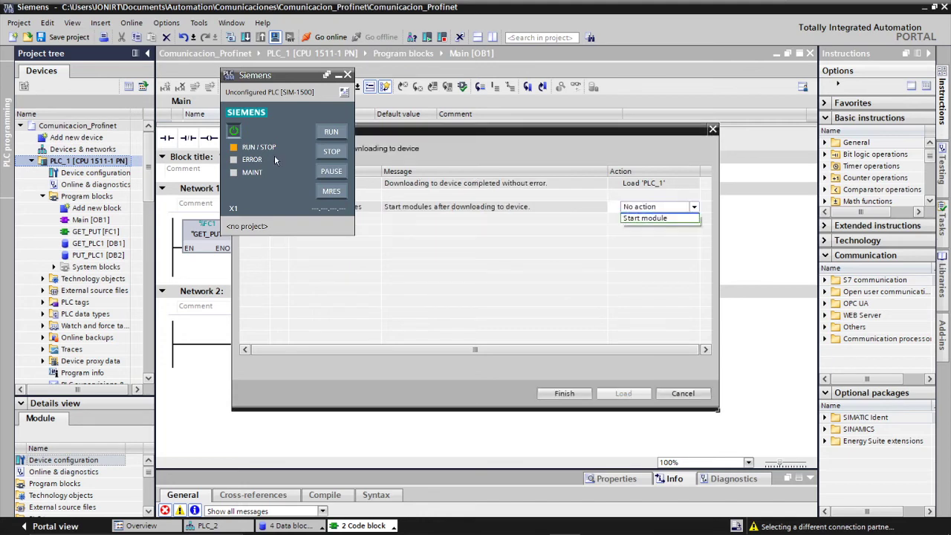
pyautogui.moveTo(262, 76); pyautogui.dragTo(105, 80)
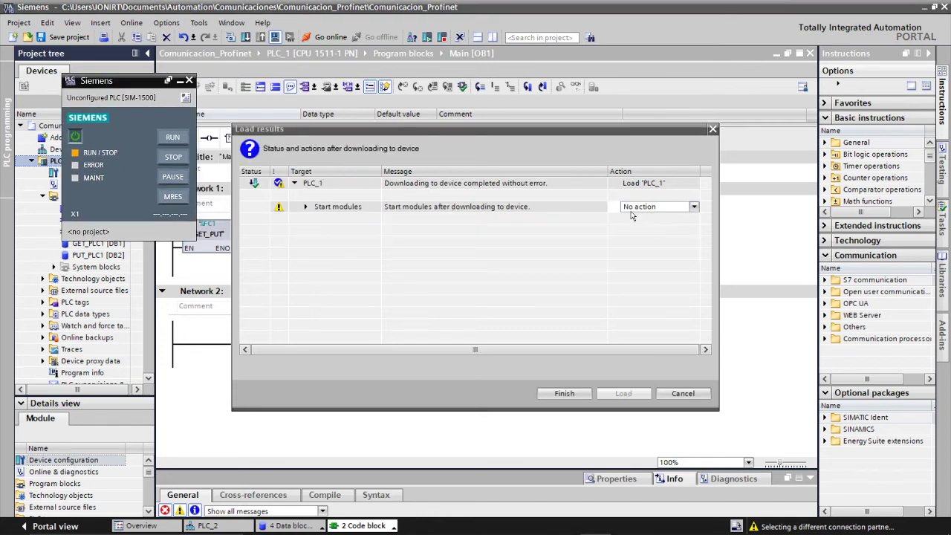
pyautogui.click(676, 207)
pyautogui.click(645, 229)
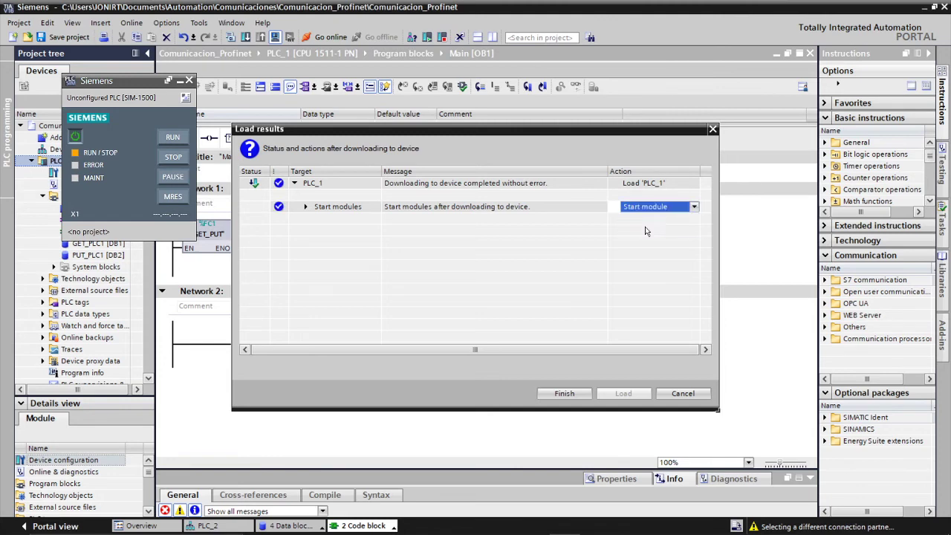
pyautogui.click(564, 393)
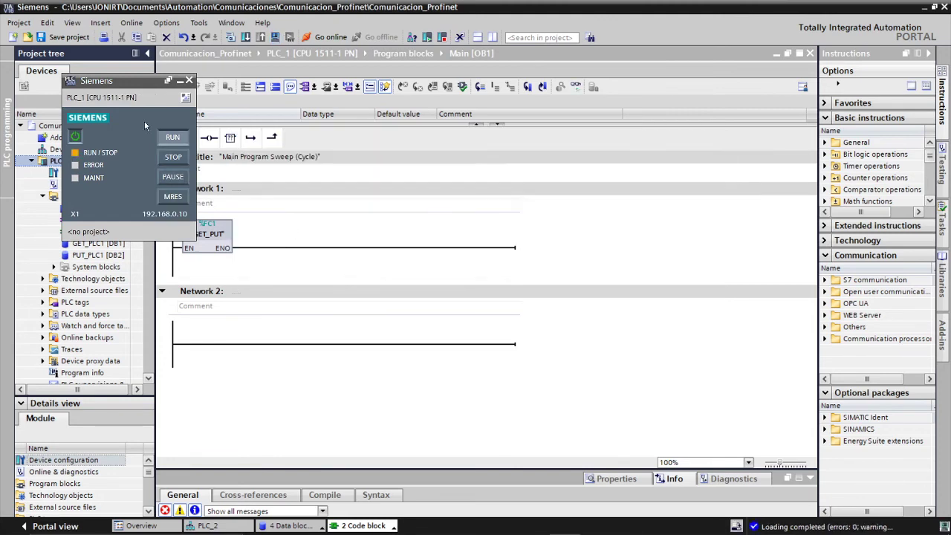
# - Start a second simulation for PLC_2 and arrange both simulator windows beside the extended download dialog
pyautogui.moveTo(93, 82); pyautogui.dragTo(266, 77)
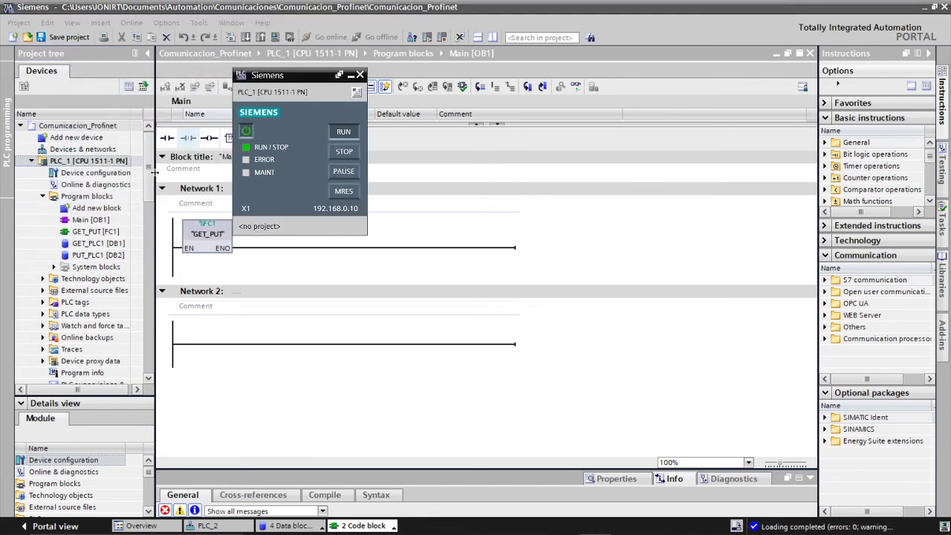
pyautogui.moveTo(149, 183); pyautogui.dragTo(148, 219)
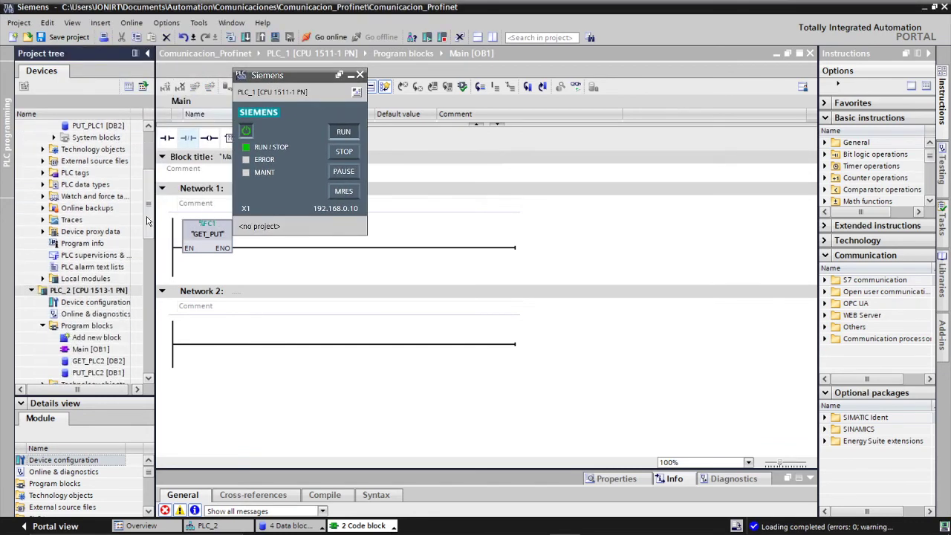
pyautogui.doubleClick(89, 290)
pyautogui.moveTo(290, 77); pyautogui.dragTo(353, 297)
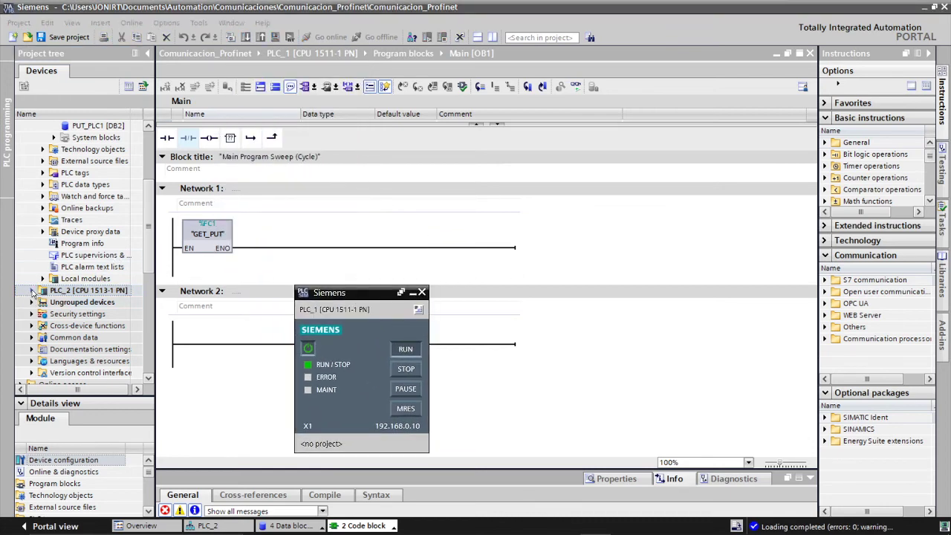
pyautogui.click(32, 292)
pyautogui.click(274, 37)
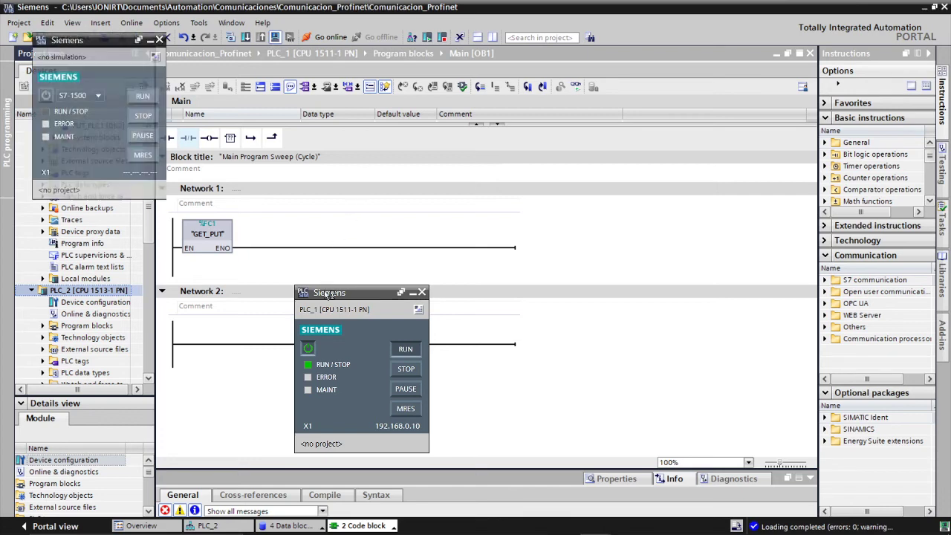
pyautogui.moveTo(327, 295); pyautogui.dragTo(218, 109)
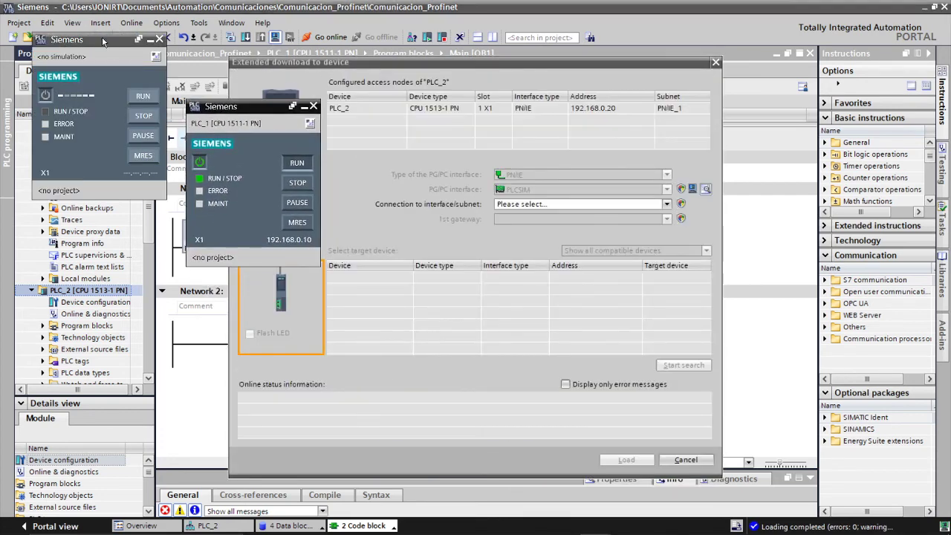
pyautogui.moveTo(413, 63); pyautogui.dragTo(547, 68)
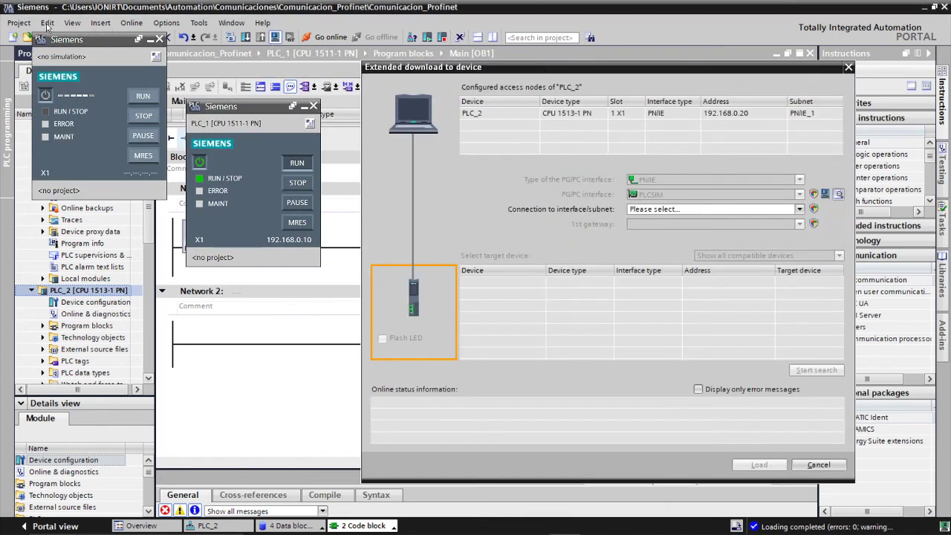
pyautogui.moveTo(64, 39); pyautogui.dragTo(219, 283)
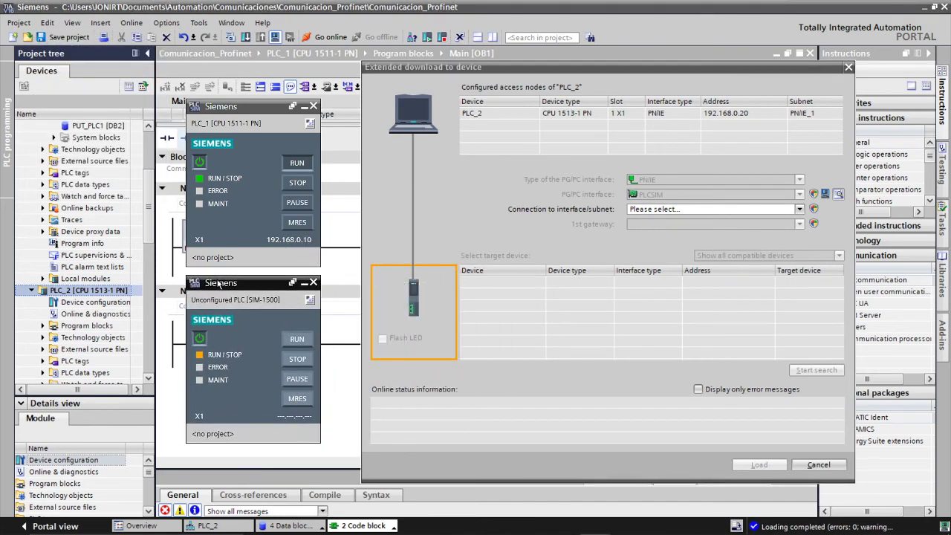
# - Set PLC_2's download connection to Direct at slot '1 X1' and search for compatible target devices
pyautogui.click(722, 211)
pyautogui.click(677, 226)
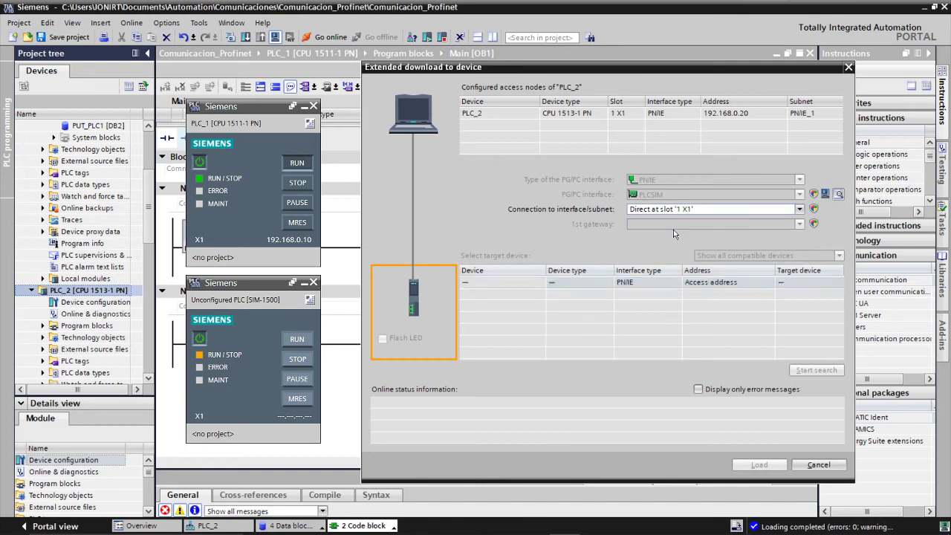
pyautogui.click(808, 371)
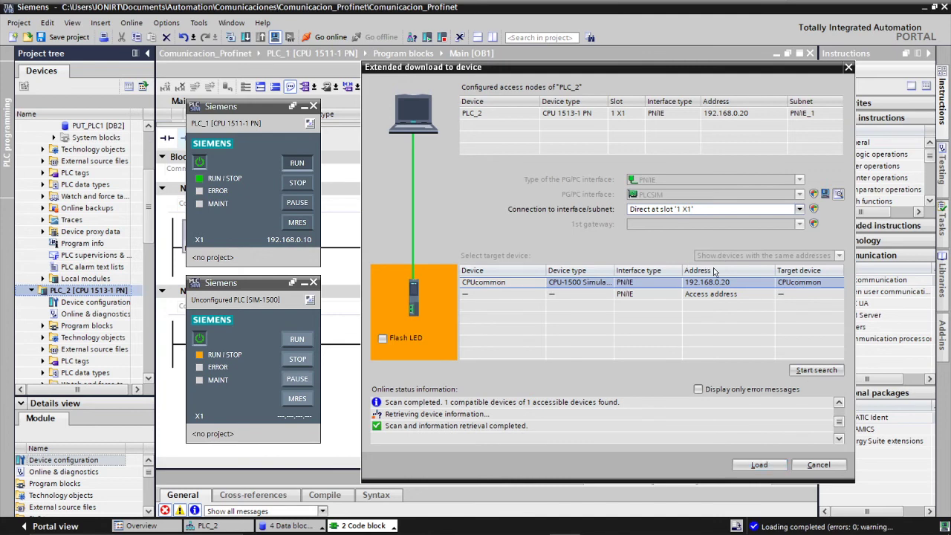
# - Load PLC_2 into the simulated CPU at 192.168.0.20 and finish with the Start module action
pyautogui.click(758, 464)
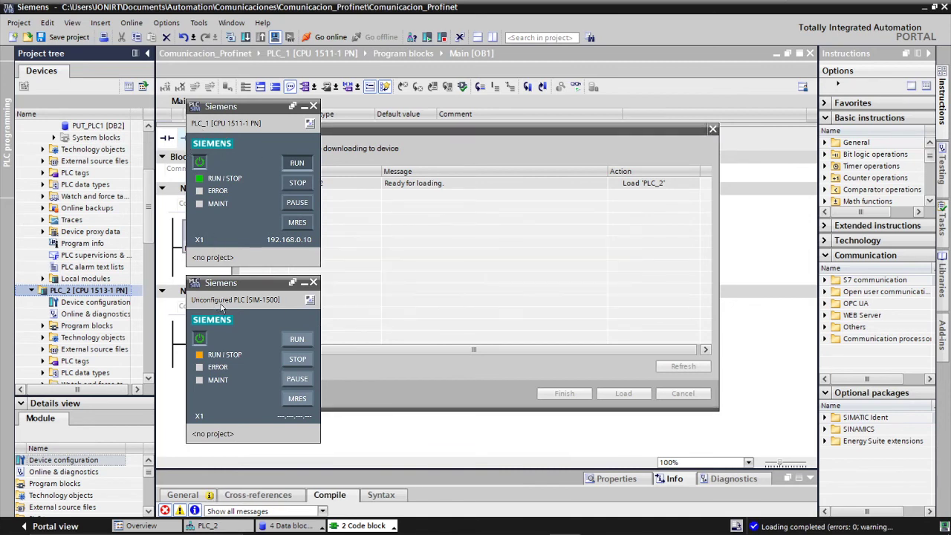
pyautogui.click(621, 398)
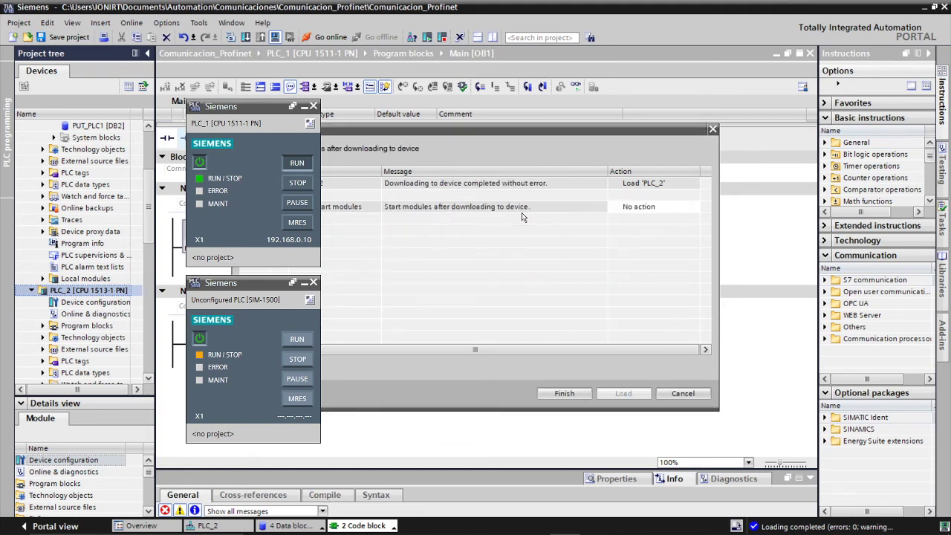
pyautogui.click(640, 212)
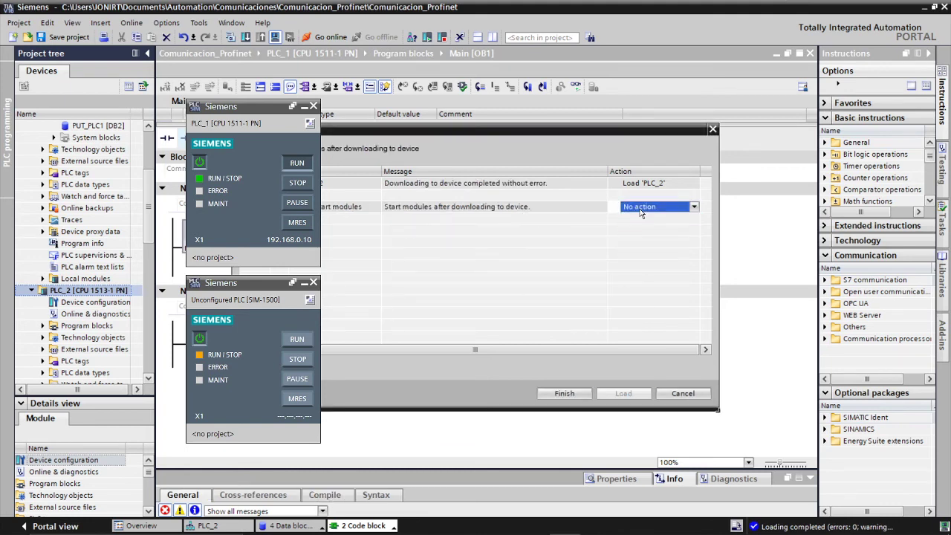
pyautogui.click(639, 210)
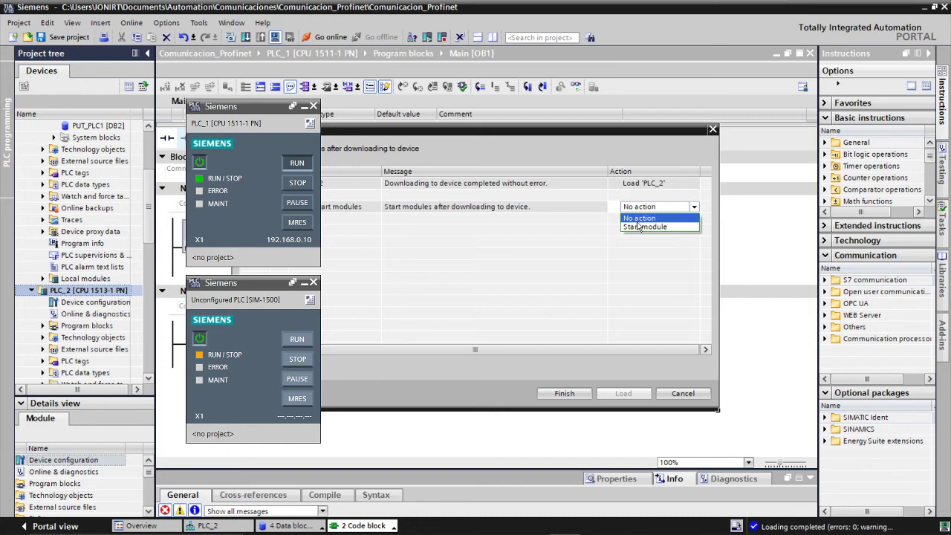
pyautogui.click(642, 227)
pyautogui.click(566, 393)
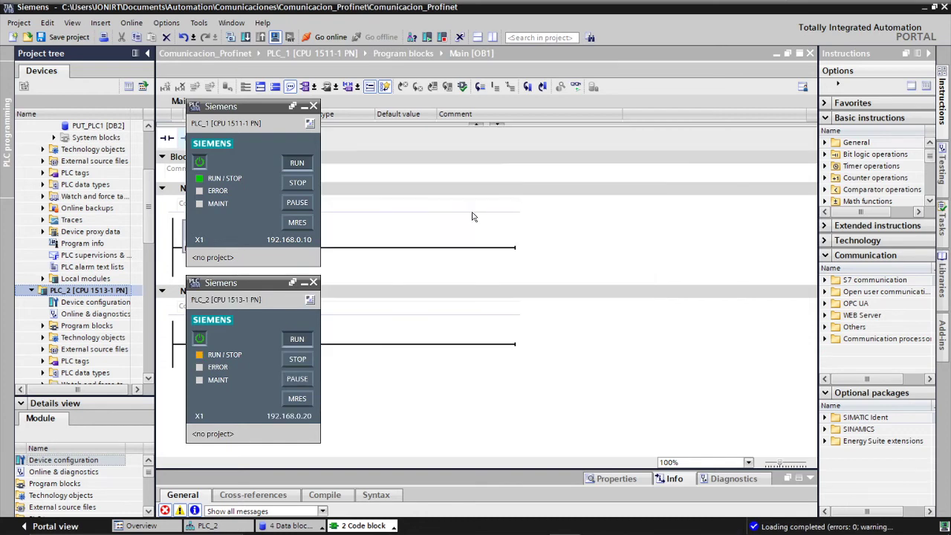
# - Minimize the PLC_1 and PLC_2 simulator windows and return to PLC_1's program blocks in the project tree
pyautogui.moveTo(208, 283); pyautogui.dragTo(359, 113)
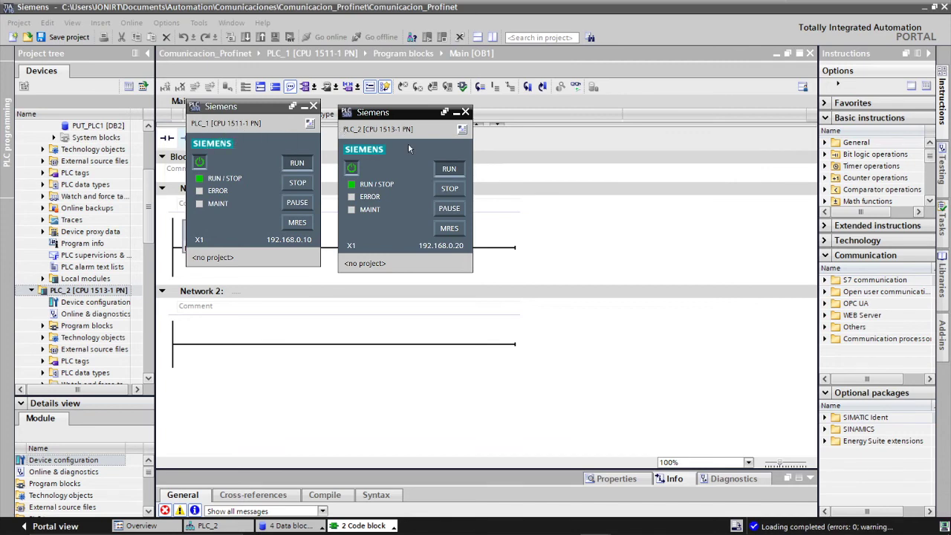
pyautogui.click(304, 106)
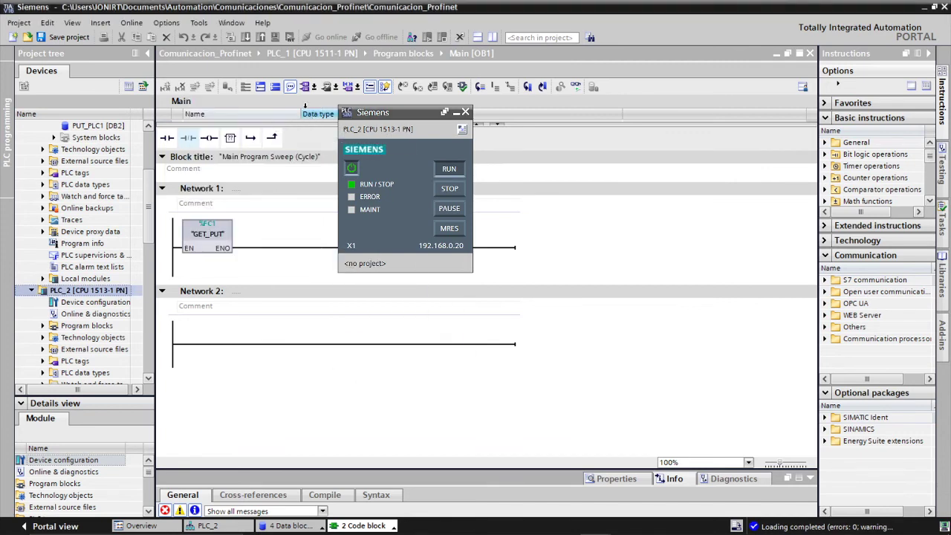
pyautogui.click(456, 114)
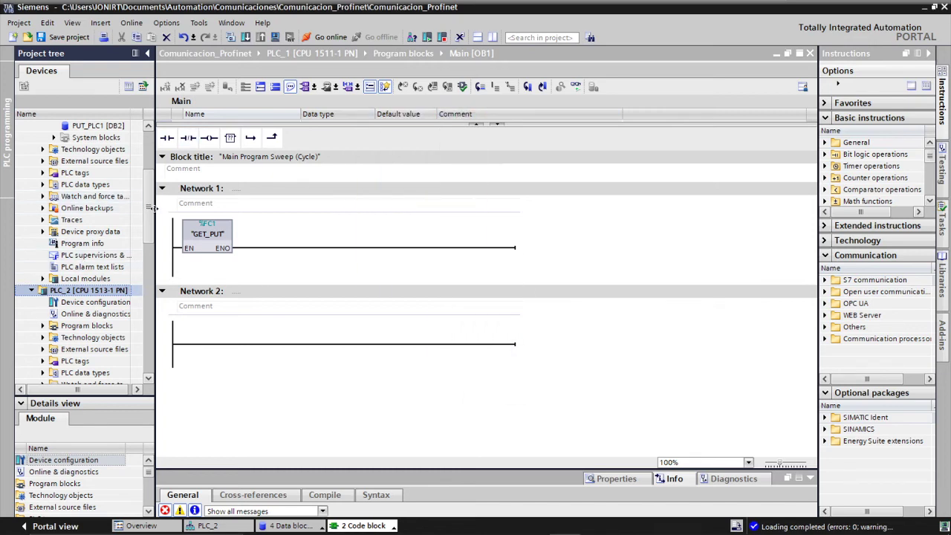
pyautogui.moveTo(150, 215); pyautogui.dragTo(149, 168)
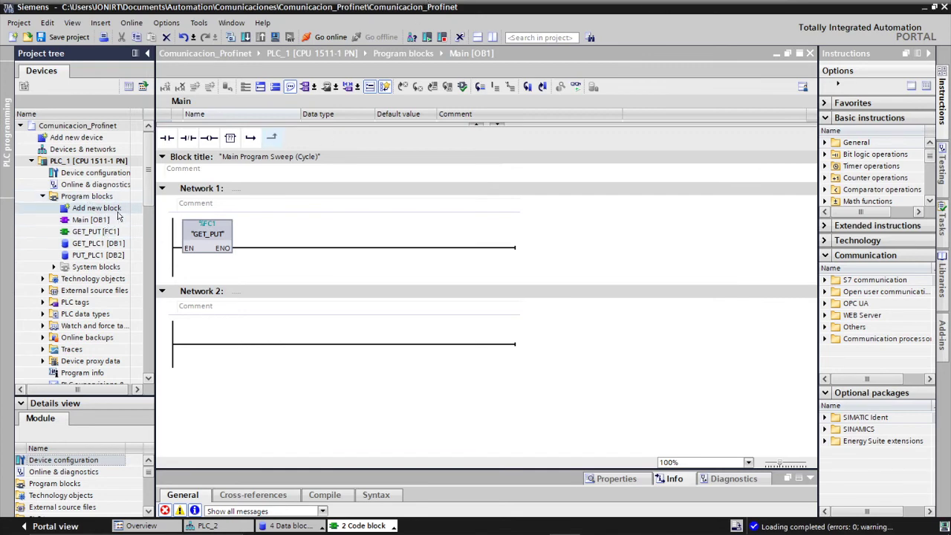
# - Open PLC_1's PUT_PLC1 data block in a compact floating window, expand the PutPLC1 array and monitor its values online
pyautogui.doubleClick(83, 255)
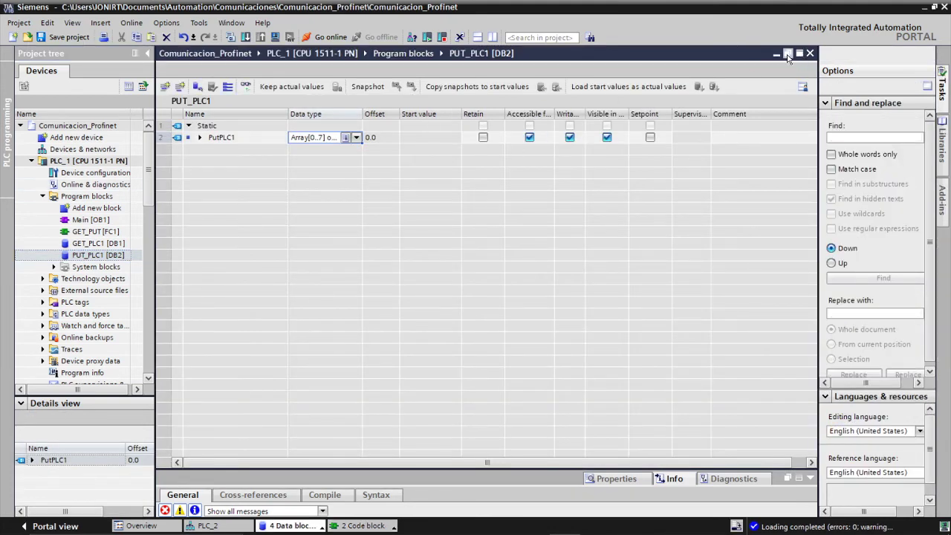
pyautogui.click(787, 55)
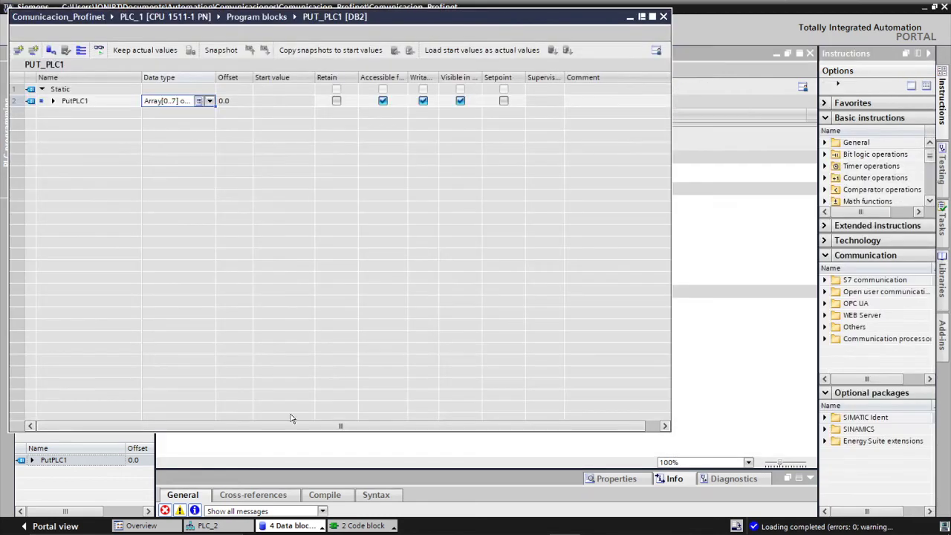
pyautogui.moveTo(289, 434); pyautogui.dragTo(276, 212)
pyautogui.click(54, 101)
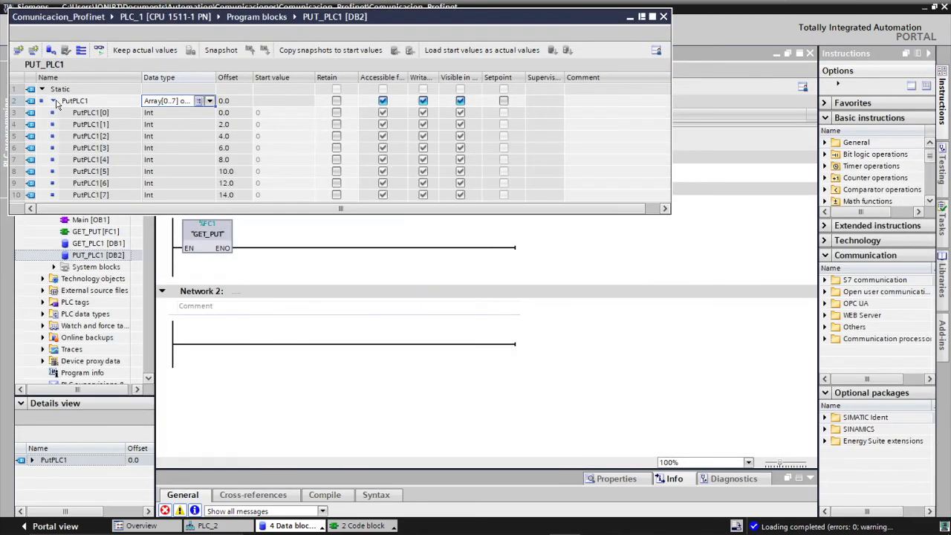
pyautogui.click(99, 50)
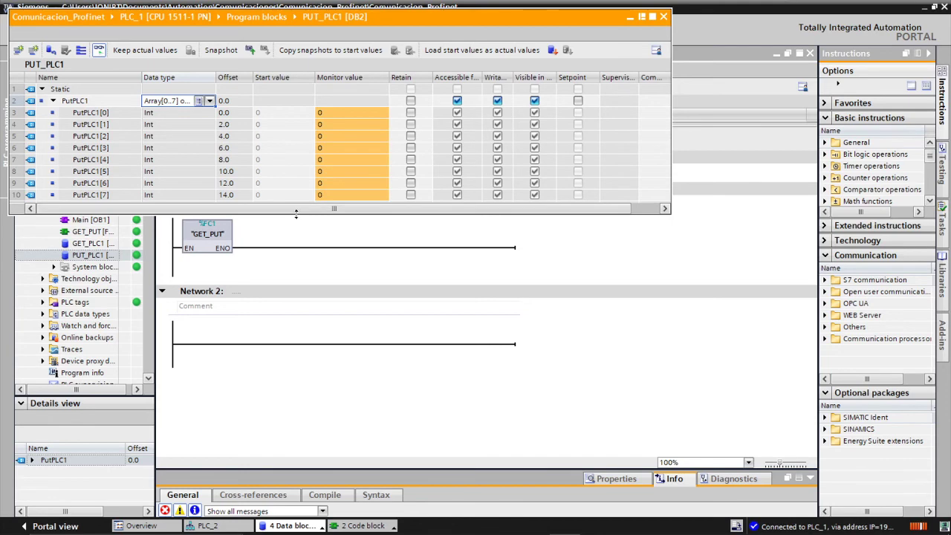
pyautogui.moveTo(297, 216); pyautogui.dragTo(297, 236)
pyautogui.moveTo(300, 20); pyautogui.dragTo(457, 26)
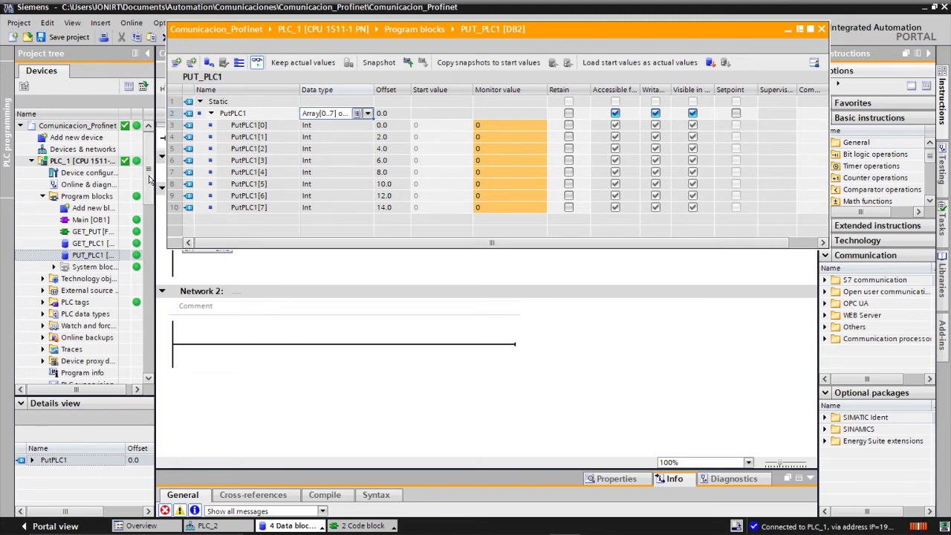
# - Open PLC_2's PUT_PLC2 data block in a floating window and shrink it to sit below the PUT_PLC1 window
pyautogui.scroll(-3, 151, 208)
pyautogui.moveTo(151, 208); pyautogui.dragTo(154, 232)
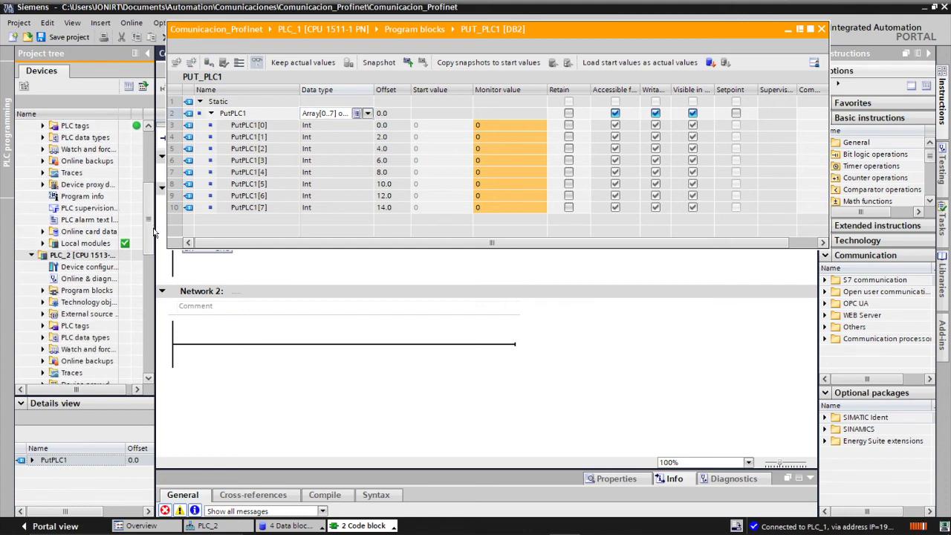
pyautogui.click(43, 291)
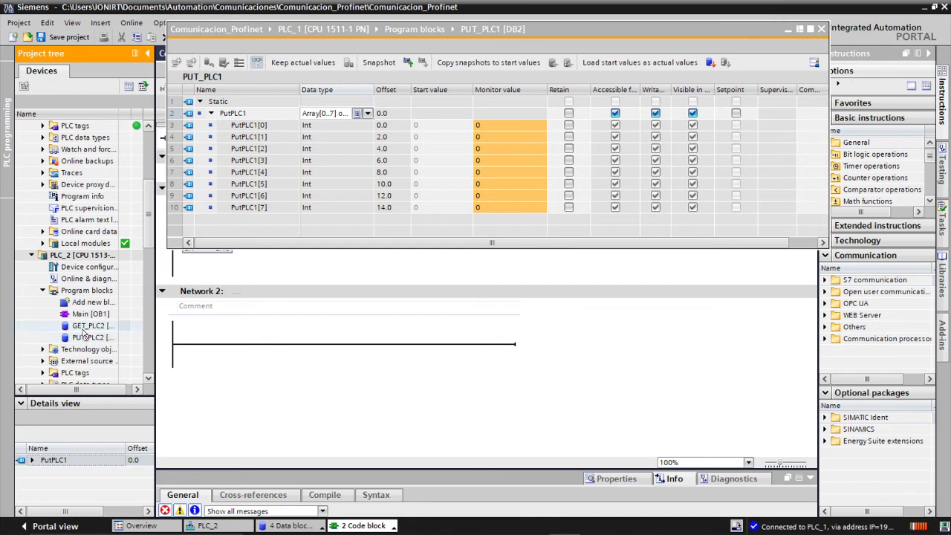
pyautogui.doubleClick(88, 338)
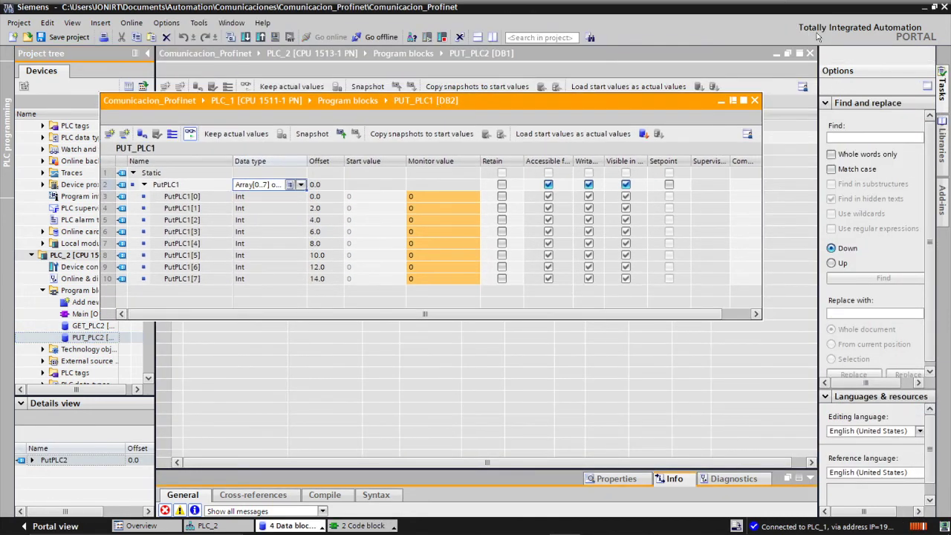
pyautogui.click(788, 54)
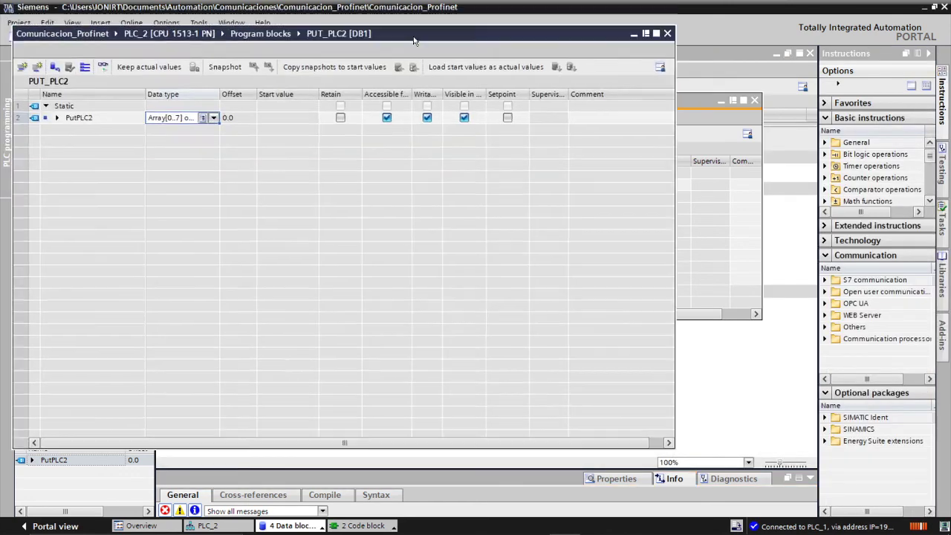
pyautogui.moveTo(414, 41); pyautogui.dragTo(446, 101)
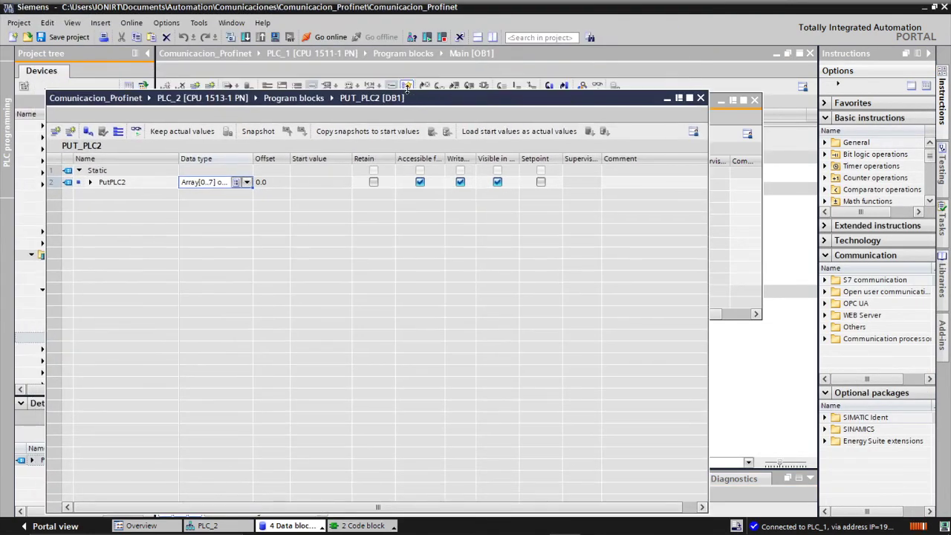
pyautogui.moveTo(398, 240); pyautogui.dragTo(396, 297)
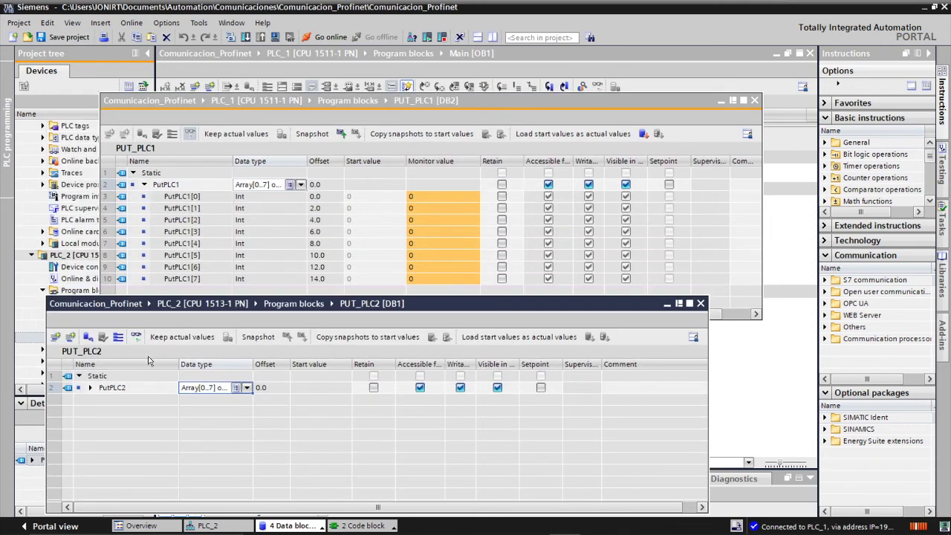
# - Expand the PutPLC2 array, monitor its values online and stack both PUT data block windows without overlap
pyautogui.click(90, 387)
pyautogui.moveTo(272, 101); pyautogui.dragTo(211, 46)
pyautogui.moveTo(148, 306); pyautogui.dragTo(138, 287)
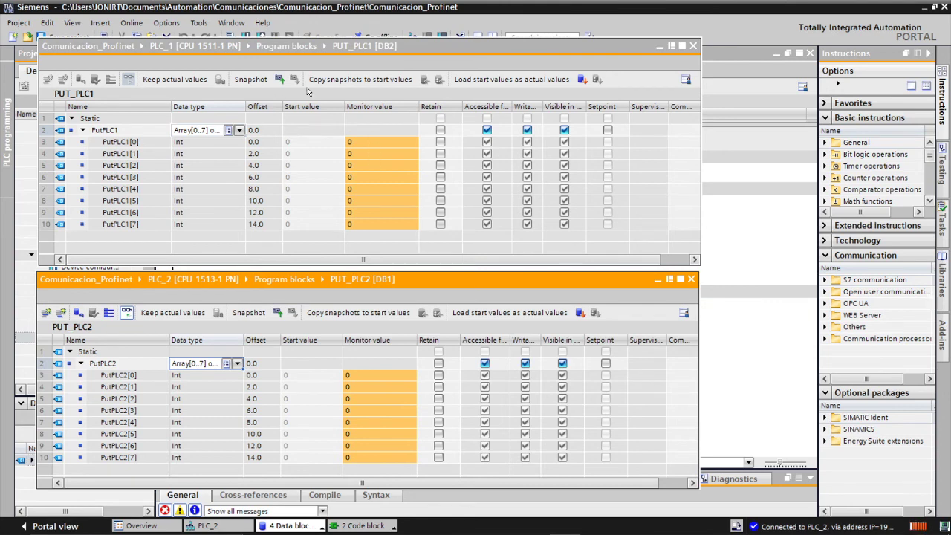
# - Modify the online values in PUT_PLC1, setting PutPLC1[1] to 50 and PutPLC1[4] to 60
pyautogui.doubleClick(384, 154)
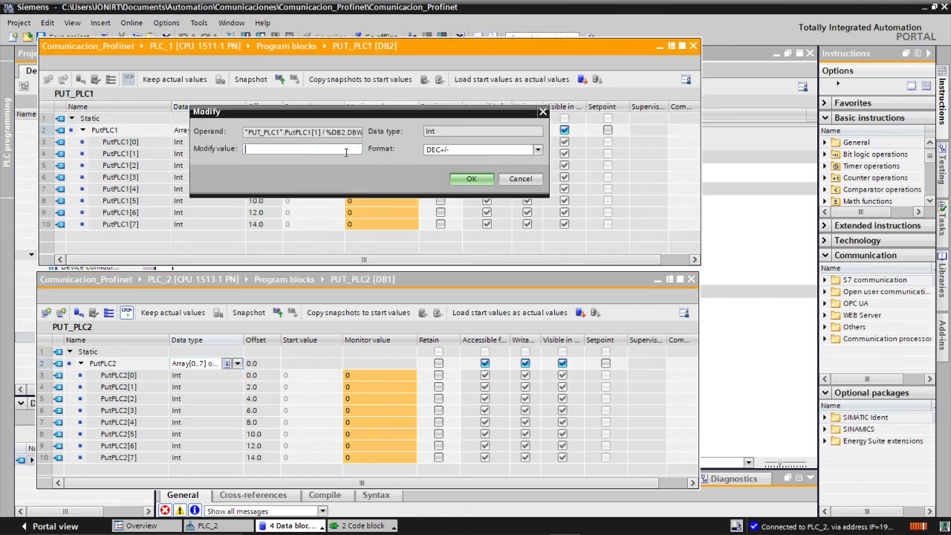
pyautogui.click(479, 181)
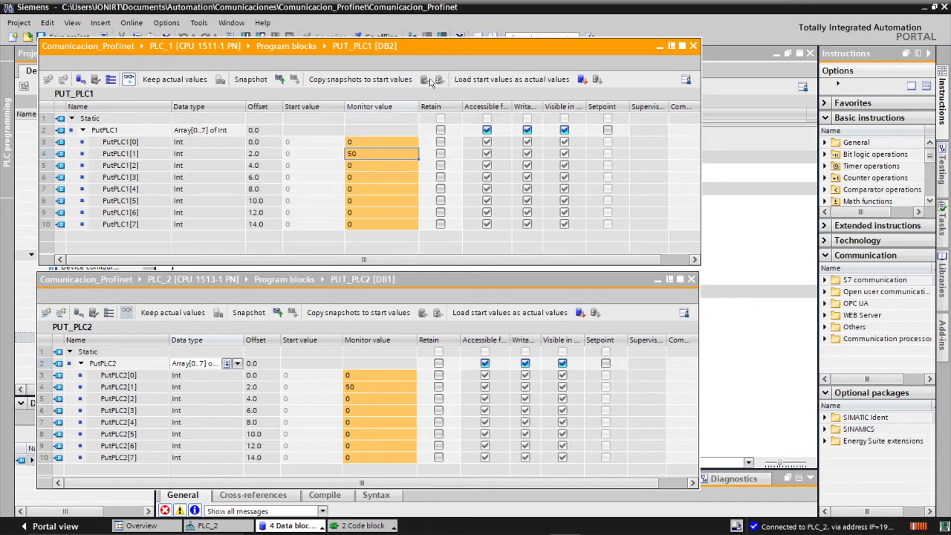
pyautogui.doubleClick(359, 198)
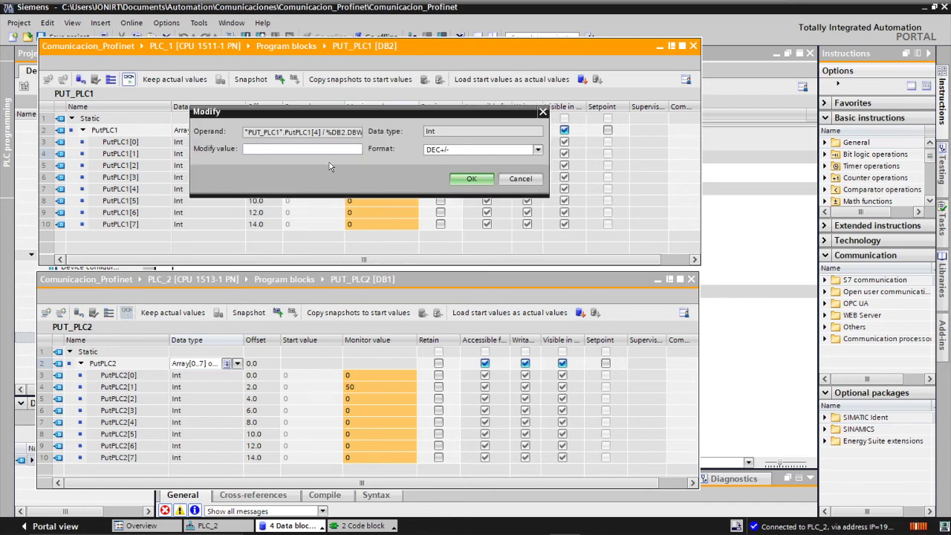
pyautogui.write('60')
pyautogui.click(470, 179)
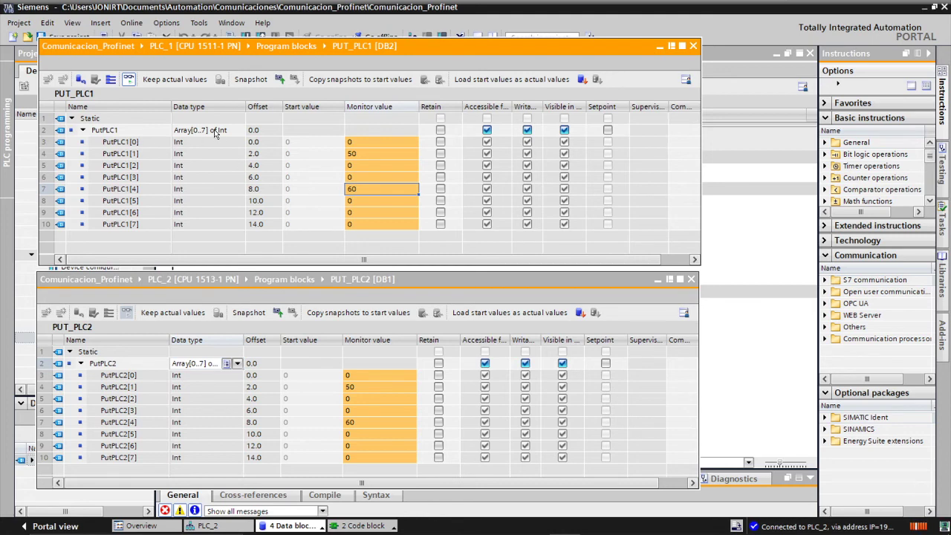
# - Close the floating PUT_PLC1 and PUT_PLC2 data block windows and return to PLC_1's Main block
pyautogui.click(693, 46)
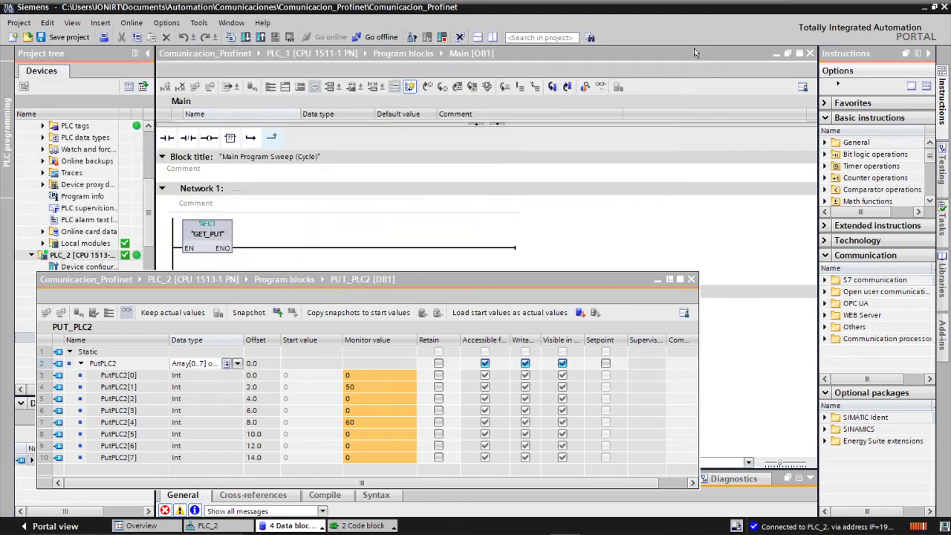
pyautogui.click(690, 278)
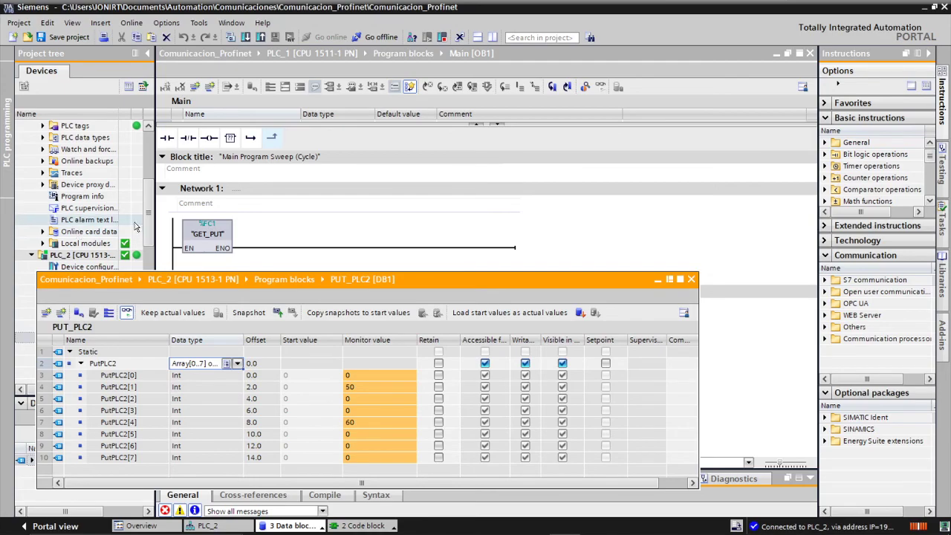
pyautogui.hotkey('alt', 'Tab')
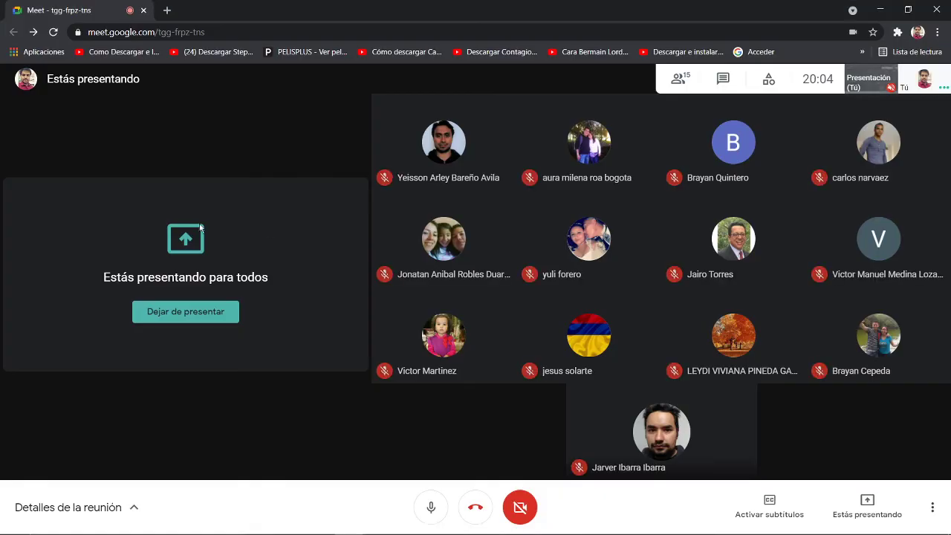
pyautogui.click(563, 522)
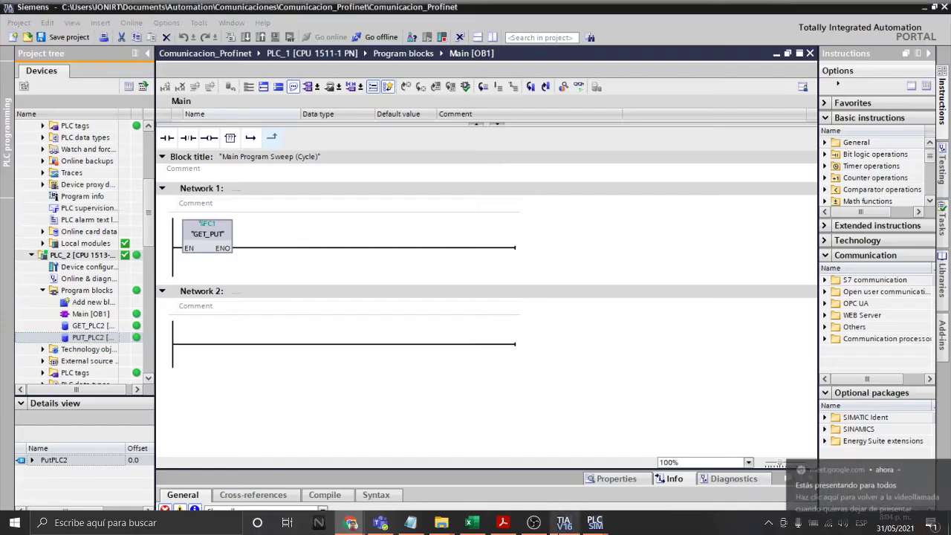
# - Open PLC_1's GET_PLC1 data block in a compact floating window and expand the GetPLC1 array
pyautogui.moveTo(150, 222); pyautogui.dragTo(152, 160)
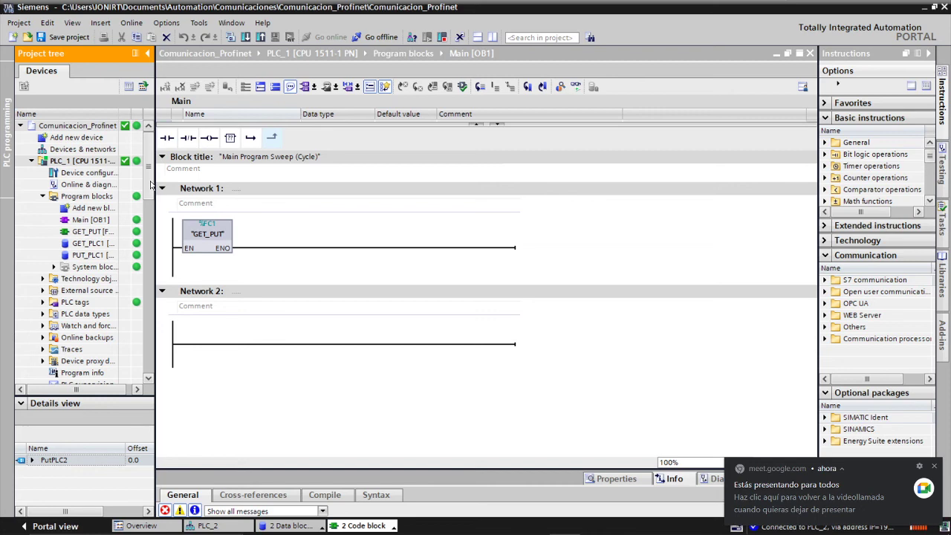
pyautogui.doubleClick(87, 243)
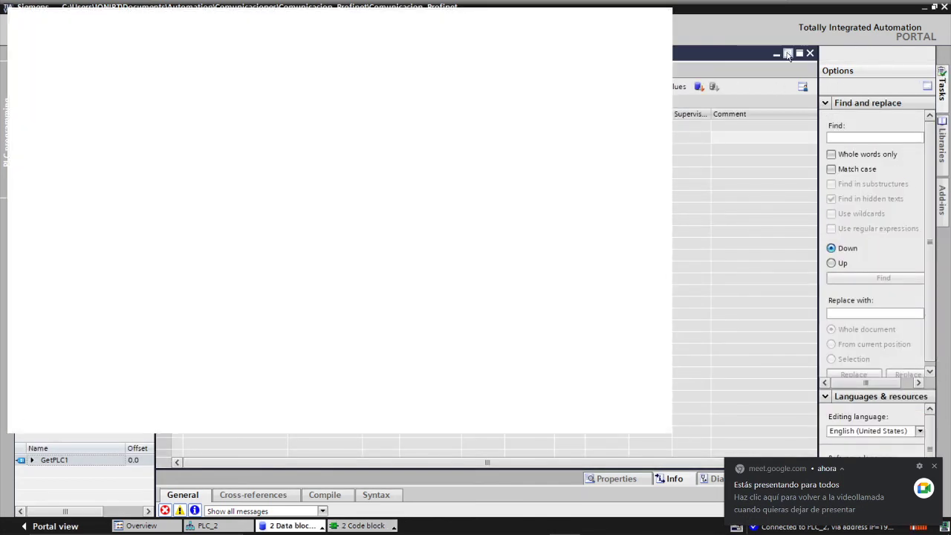
pyautogui.click(787, 53)
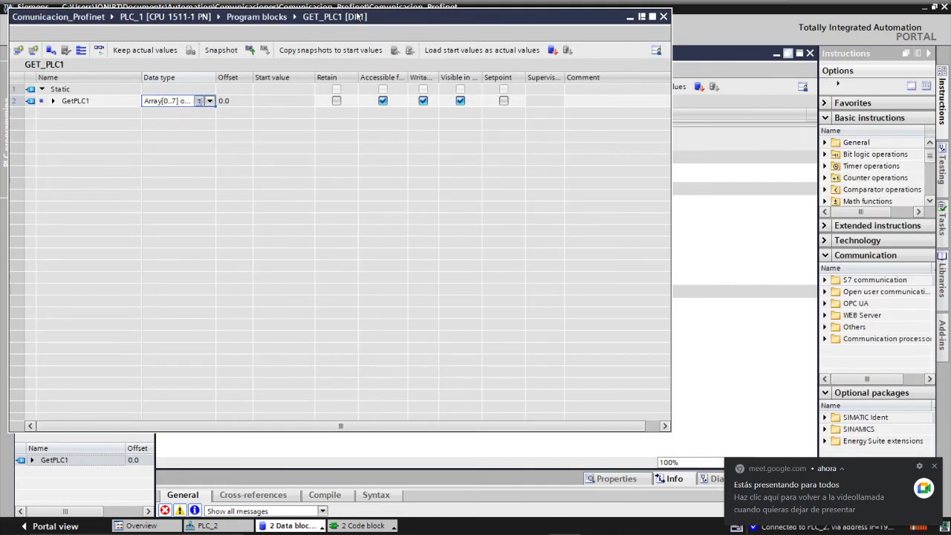
pyautogui.moveTo(346, 11); pyautogui.dragTo(346, 110)
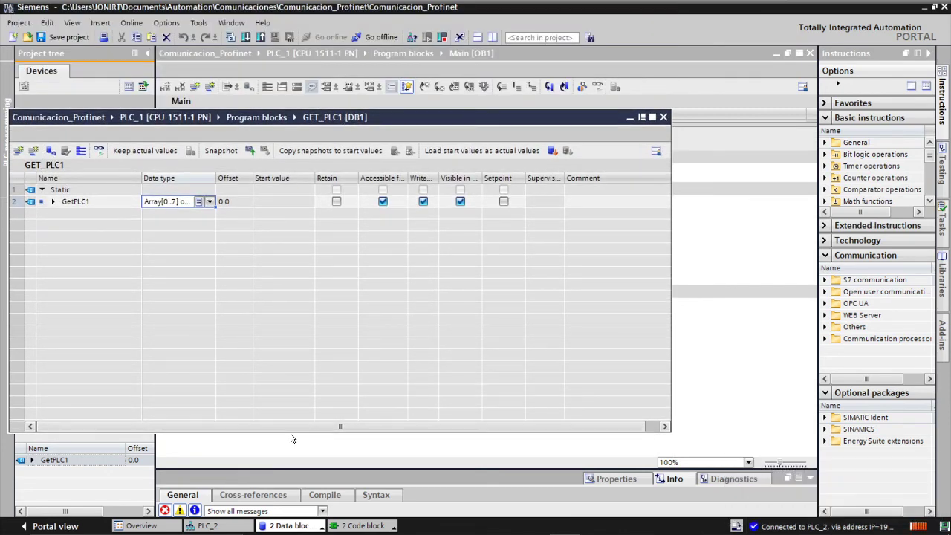
pyautogui.moveTo(290, 432); pyautogui.dragTo(301, 295)
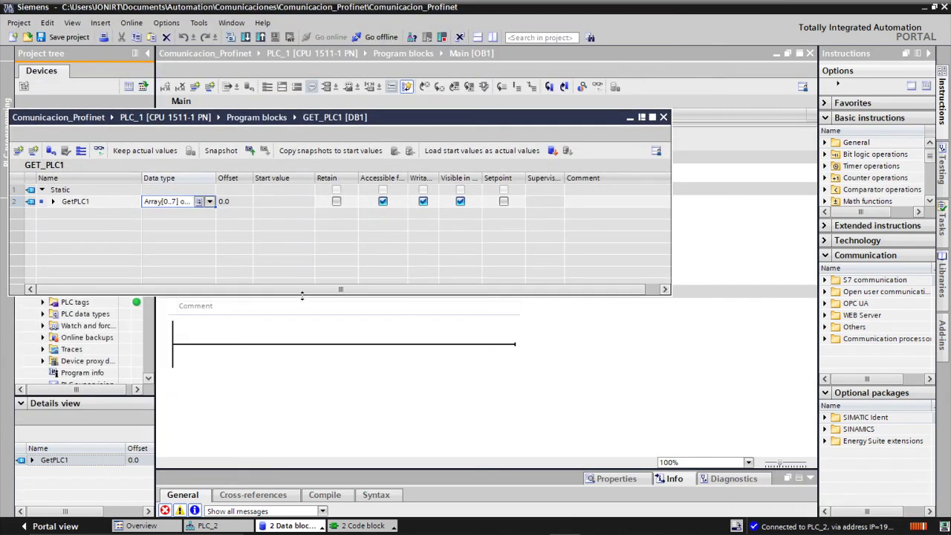
pyautogui.click(53, 202)
pyautogui.moveTo(264, 122); pyautogui.dragTo(279, 59)
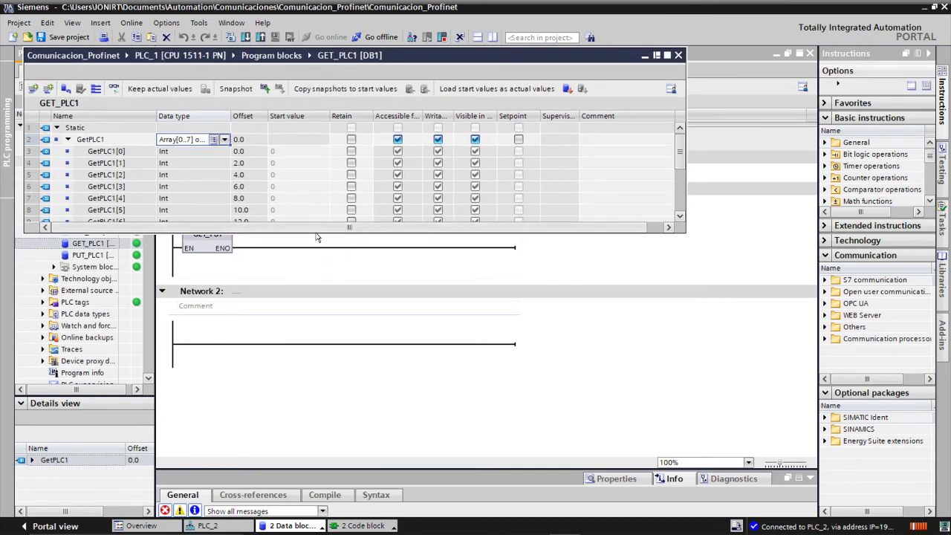
pyautogui.moveTo(316, 235); pyautogui.dragTo(318, 248)
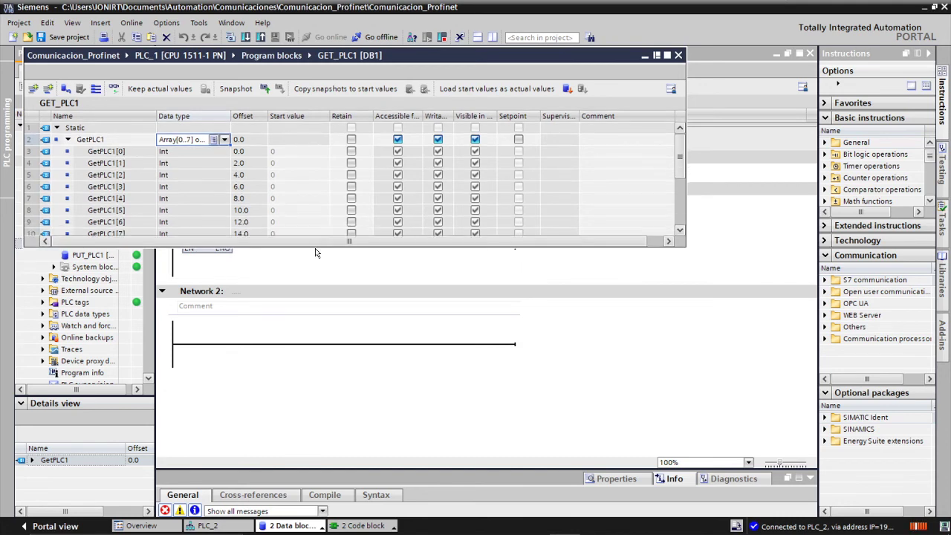
# - Open PLC_2's GET_PLC2 data block in a floating window and place it below the GET_PLC1 window
pyautogui.click(149, 379)
pyautogui.click(149, 379)
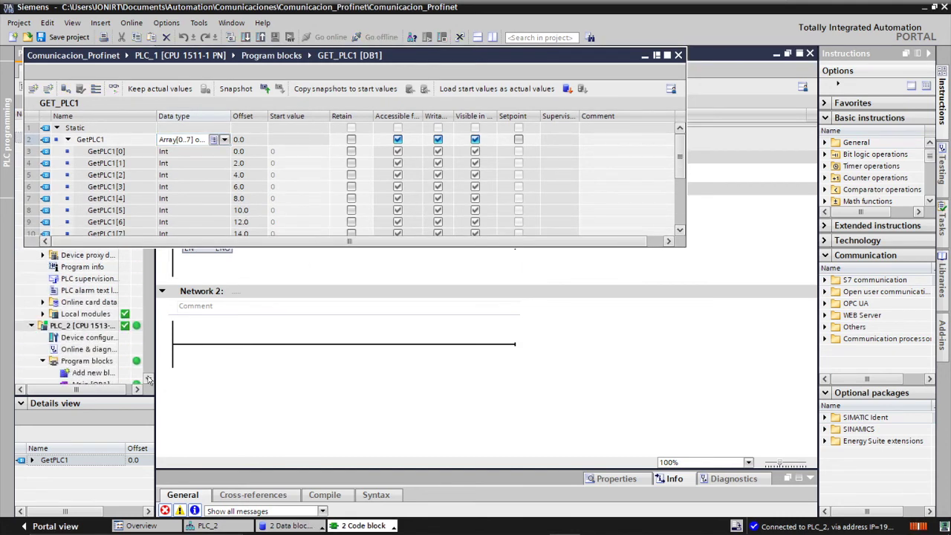
pyautogui.doubleClick(89, 338)
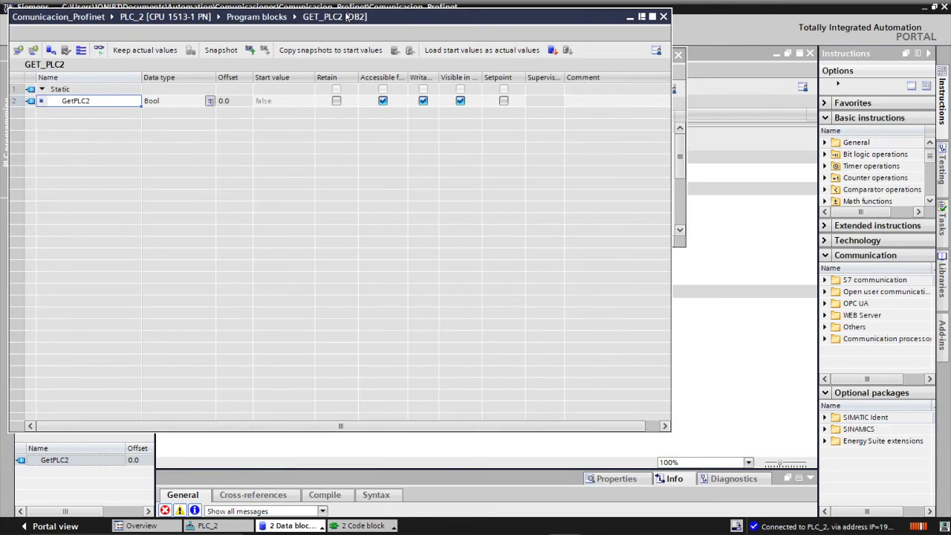
pyautogui.moveTo(338, 9); pyautogui.dragTo(349, 262)
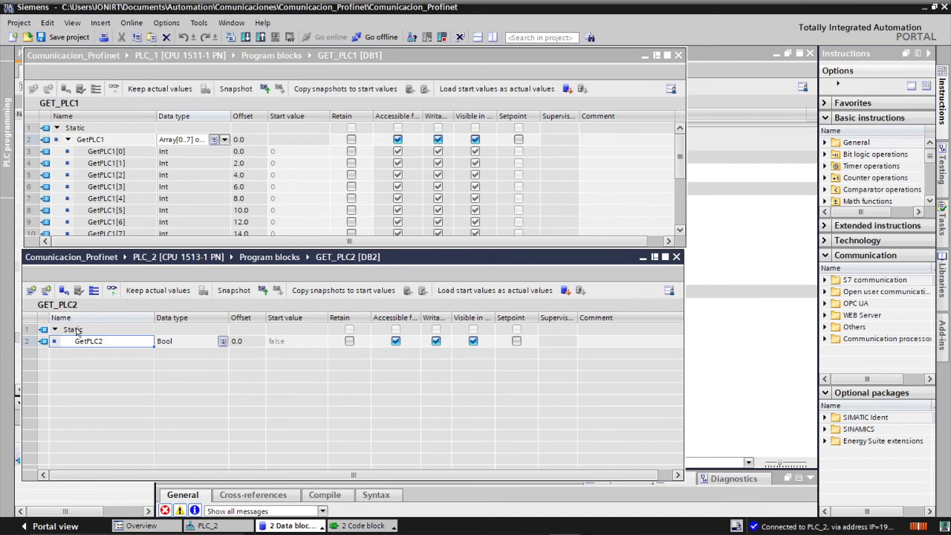
# - Turn on online monitoring for both the GET_PLC1 and GET_PLC2 data blocks
pyautogui.click(122, 92)
pyautogui.click(113, 89)
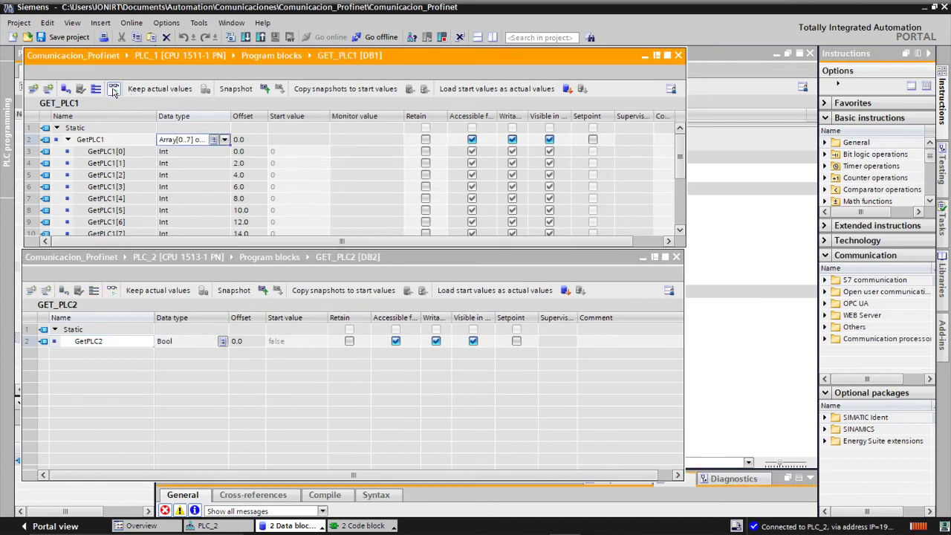
pyautogui.click(112, 290)
pyautogui.click(112, 290)
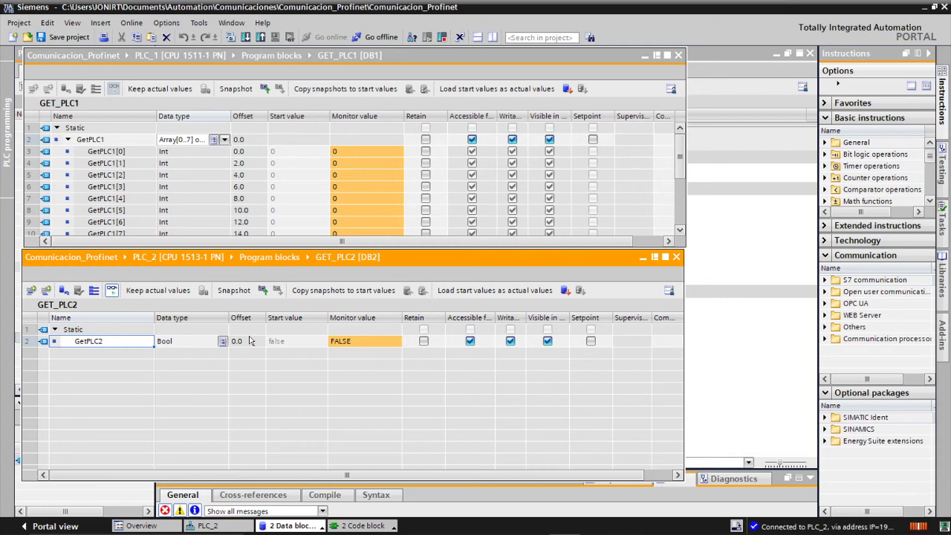
# - Change GetPLC2's data type in the GET_PLC2 data block to Array[0..1] of Int and expand its elements
pyautogui.click(175, 344)
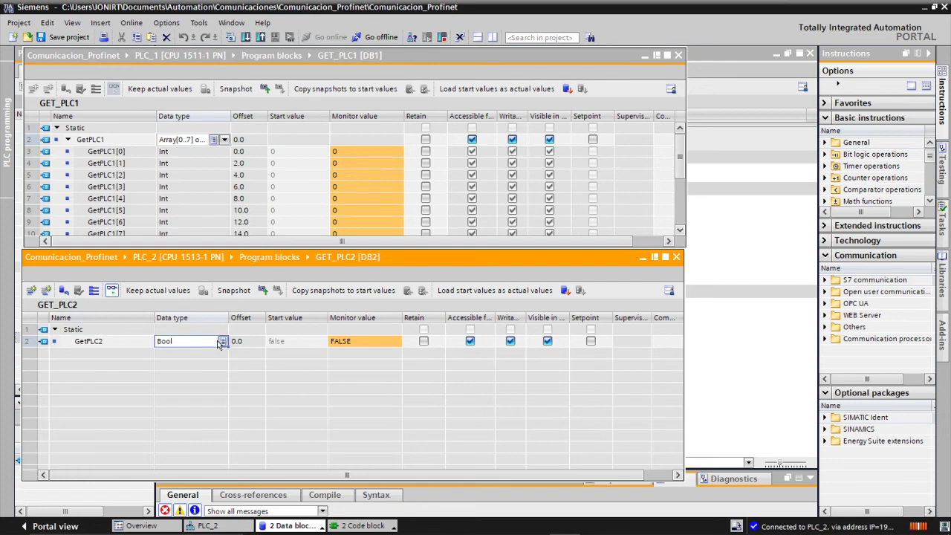
pyautogui.click(221, 343)
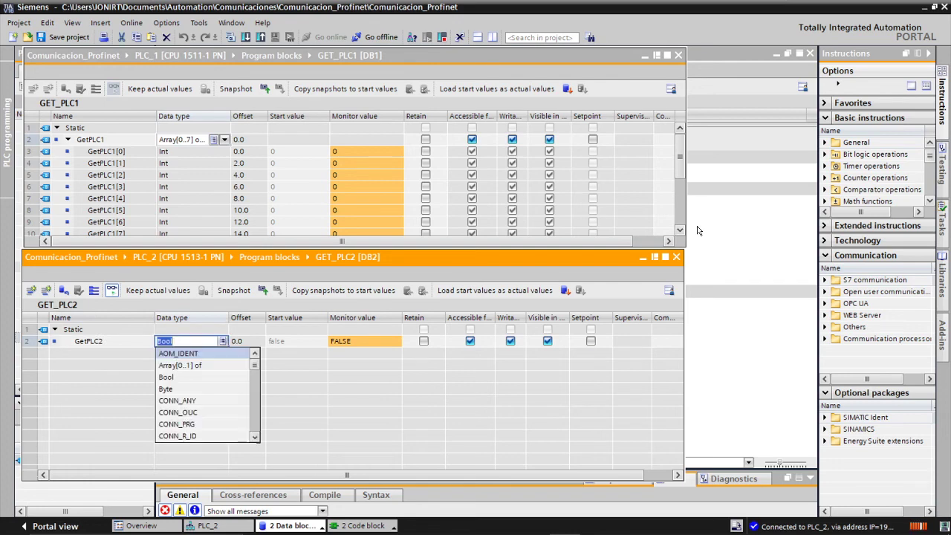
pyautogui.click(178, 365)
pyautogui.write('int')
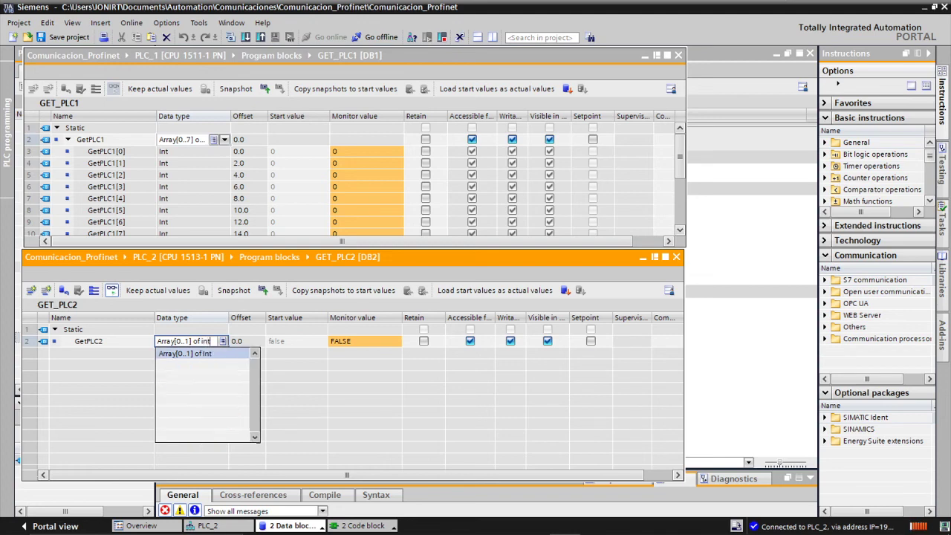
pyautogui.click(194, 354)
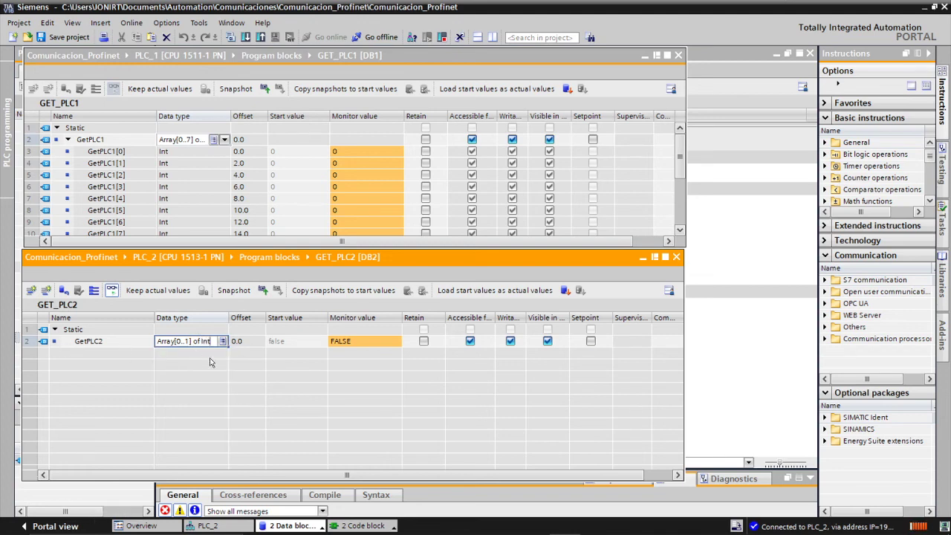
pyautogui.click(320, 374)
pyautogui.click(65, 342)
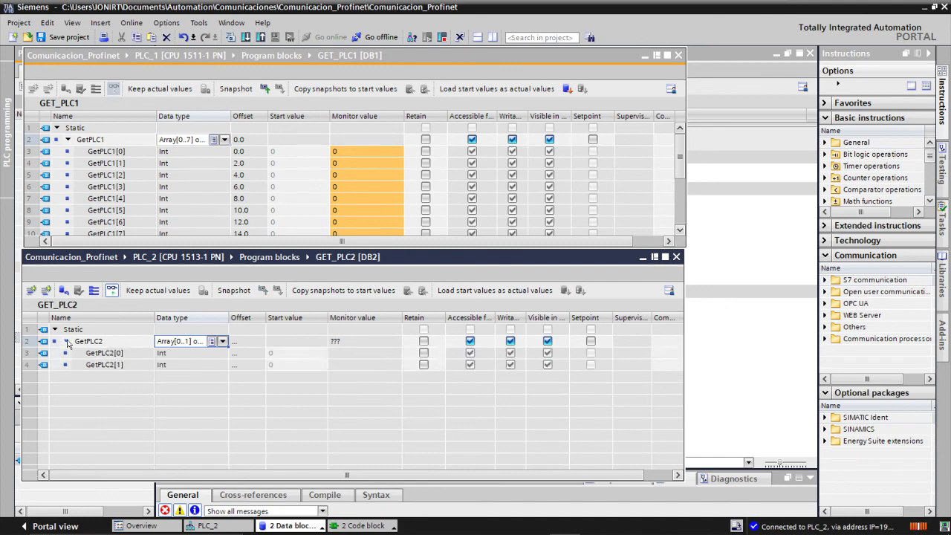
# - Stop monitoring GET_PLC2, set the GetPLC2 array to Array[0..7] of Int, and expand its elements
pyautogui.click(112, 292)
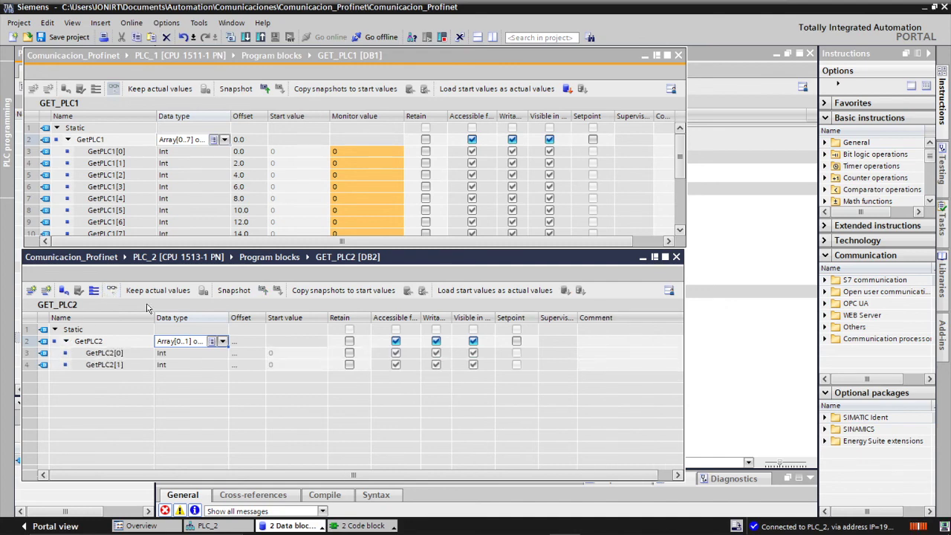
pyautogui.click(187, 343)
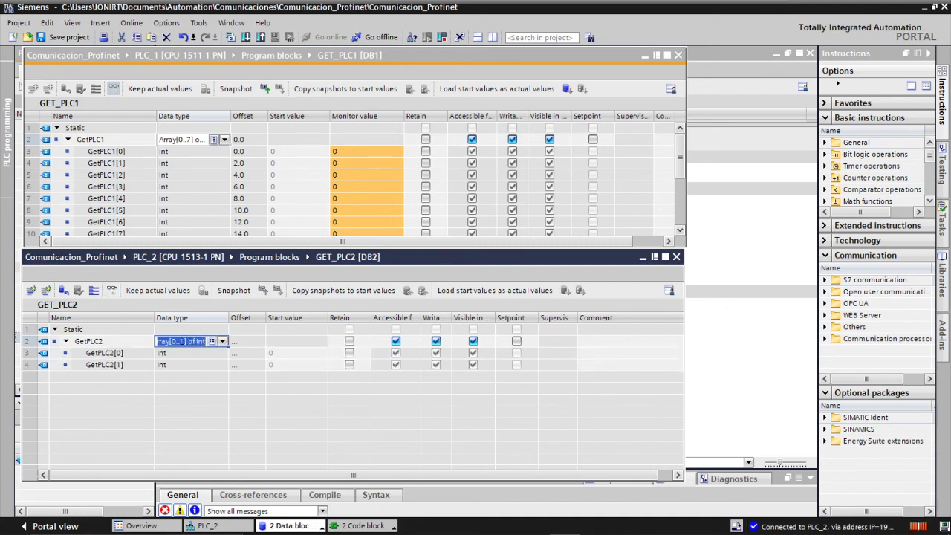
pyautogui.click(181, 340)
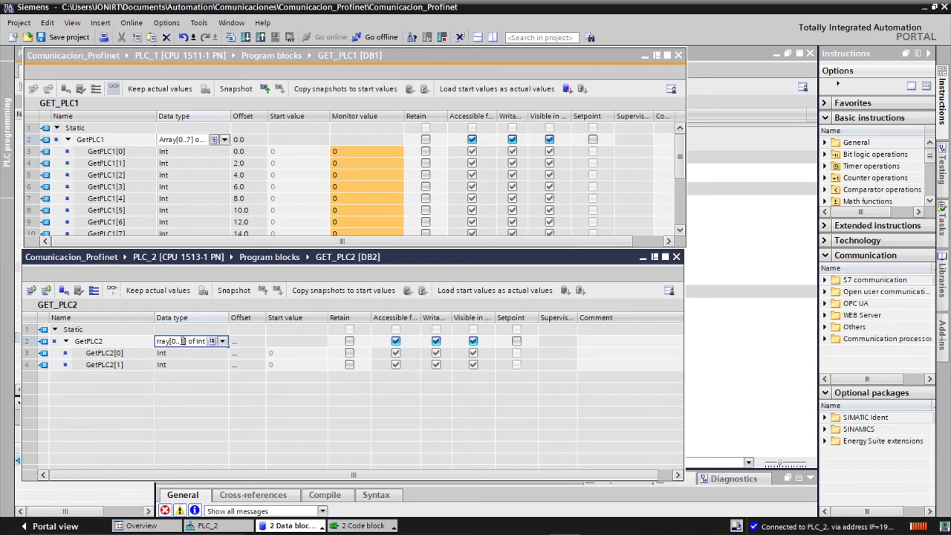
pyautogui.press('BackSpace')
pyautogui.write('7')
pyautogui.click(408, 442)
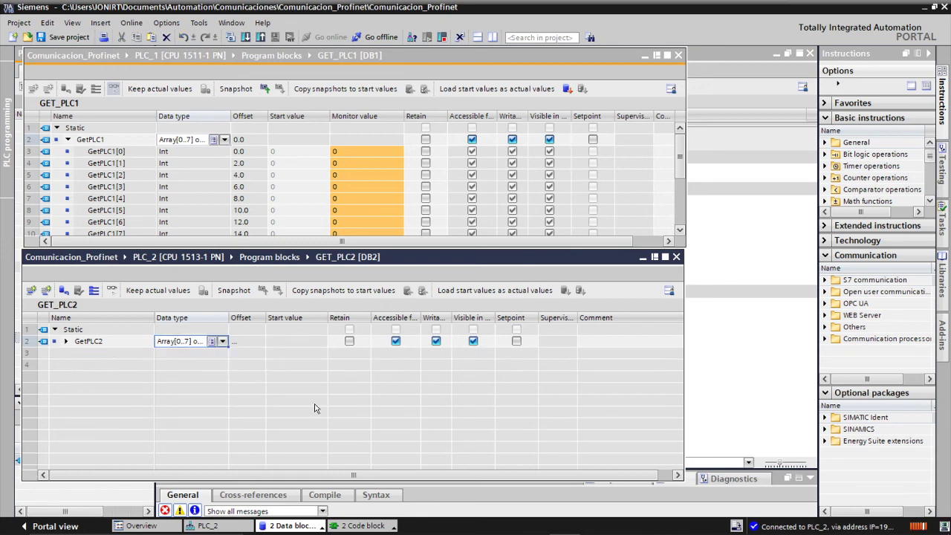
pyautogui.click(66, 342)
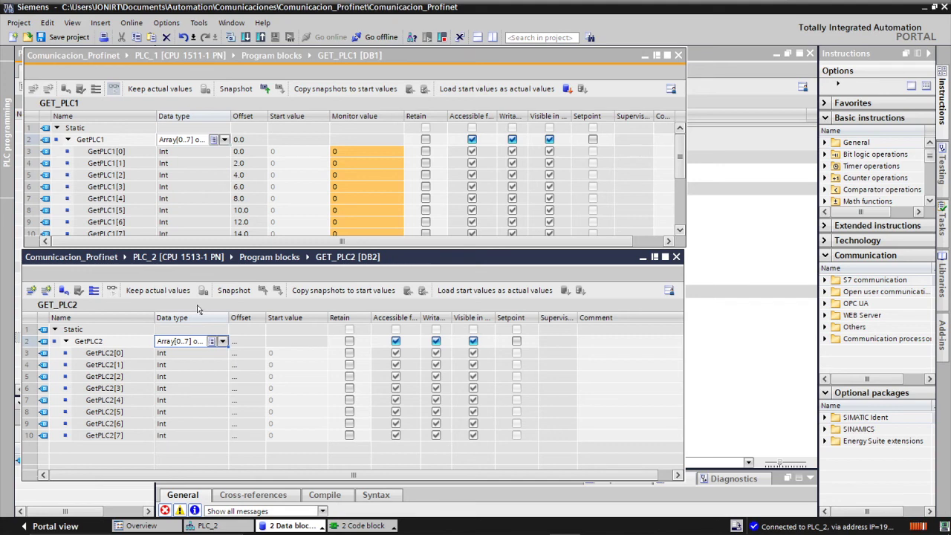
pyautogui.click(552, 424)
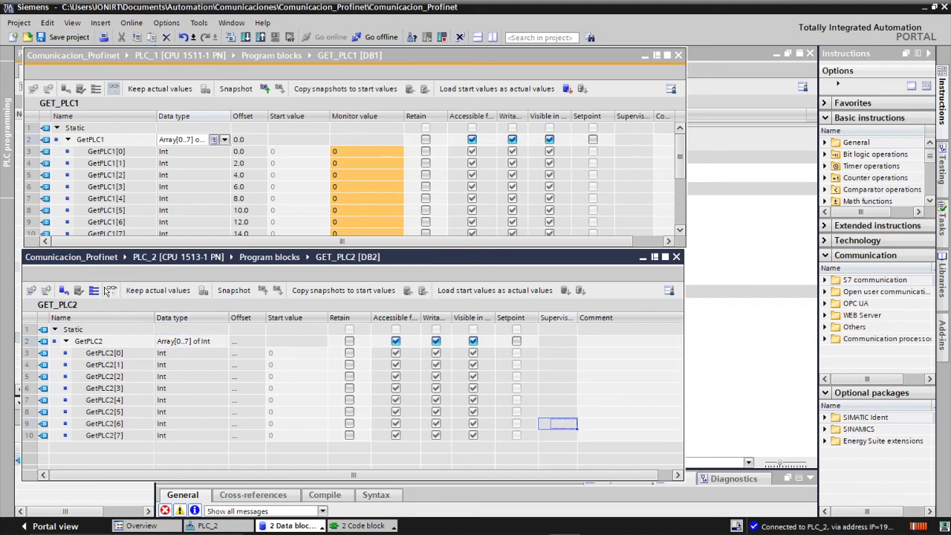
pyautogui.click(210, 412)
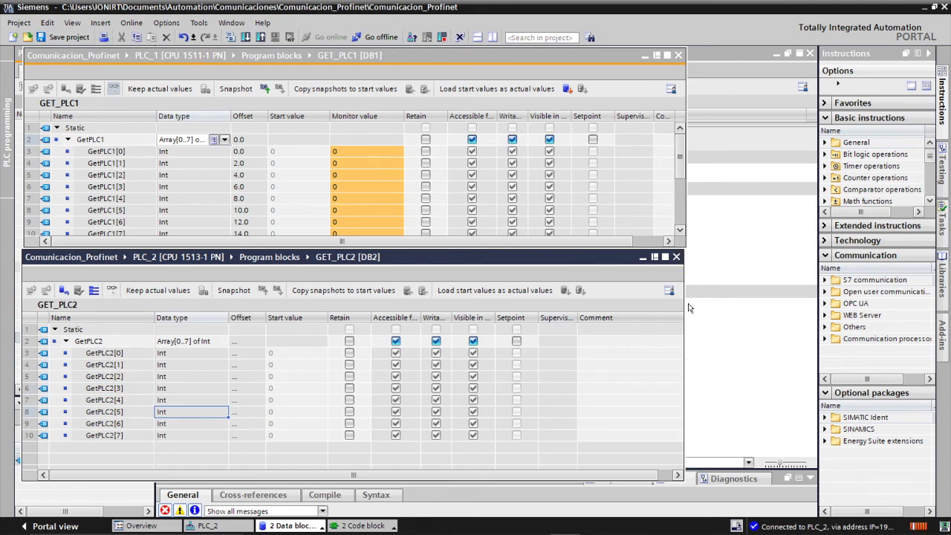
# - Close the floating GET data block windows and return to PLC_1's Main block
pyautogui.click(677, 258)
pyautogui.hotkey('alt', 'Tab')
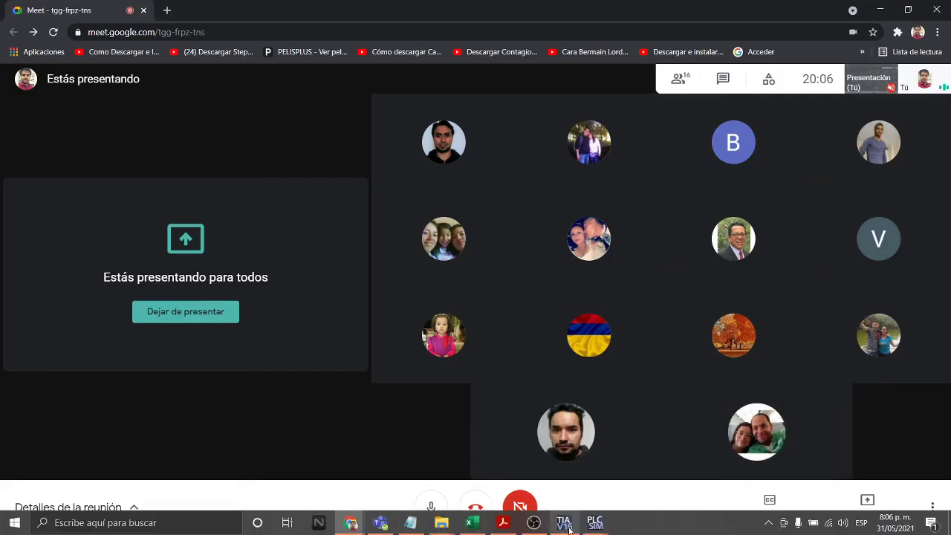
pyautogui.hotkey('alt', 'Tab')
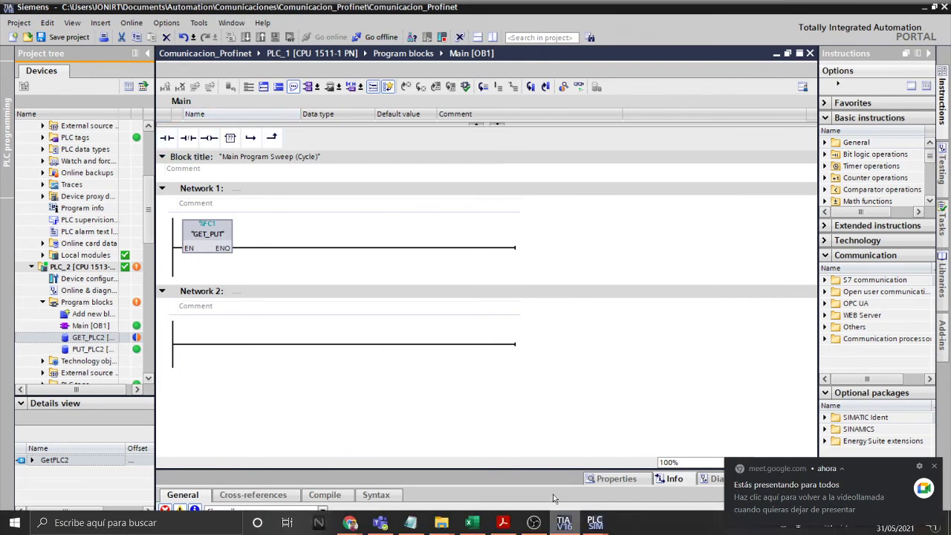
# - Exit the running PLCSIM simulations of both PLC_1 and PLC_2
pyautogui.click(575, 465)
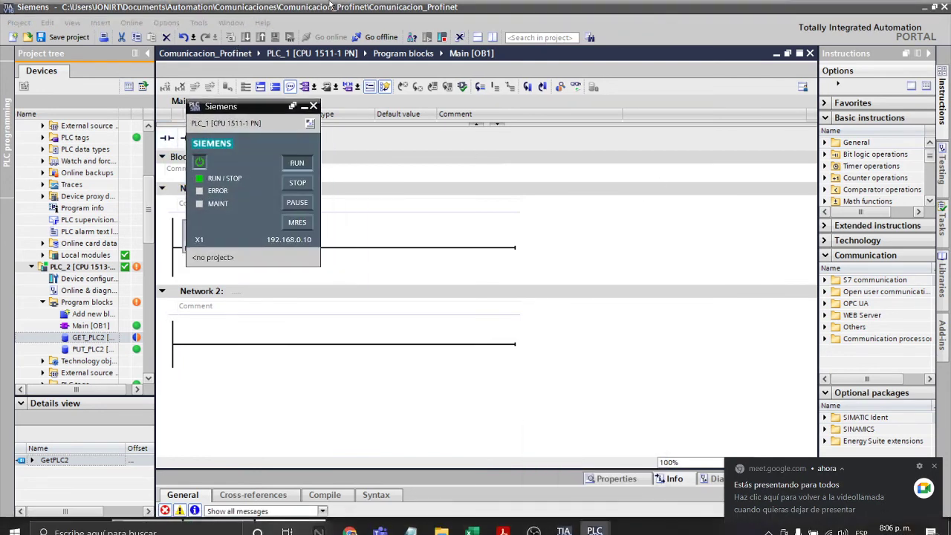
pyautogui.click(312, 106)
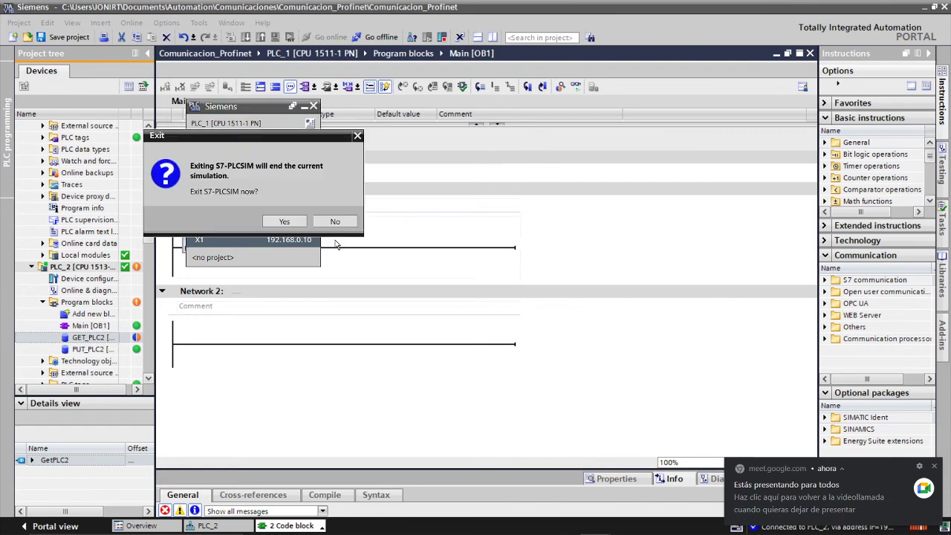
pyautogui.click(284, 221)
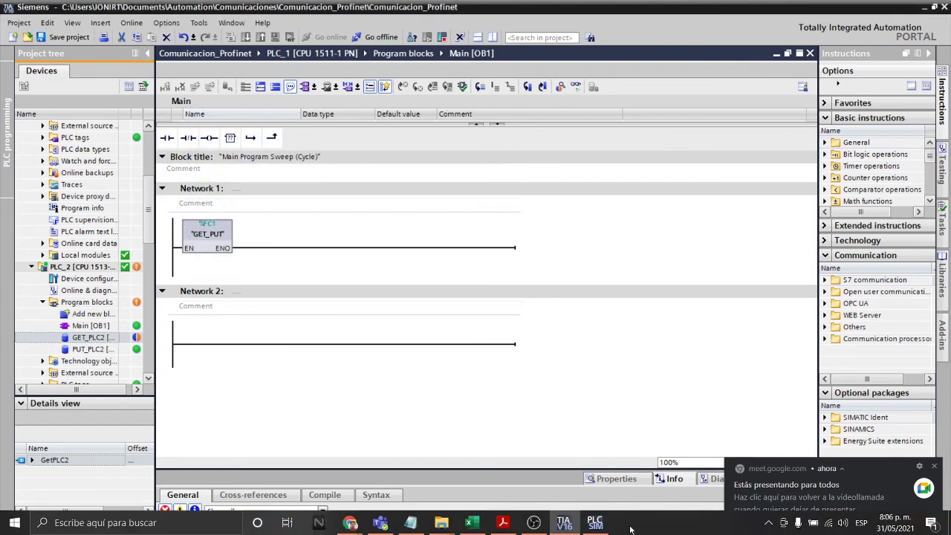
pyautogui.click(594, 522)
pyautogui.click(465, 112)
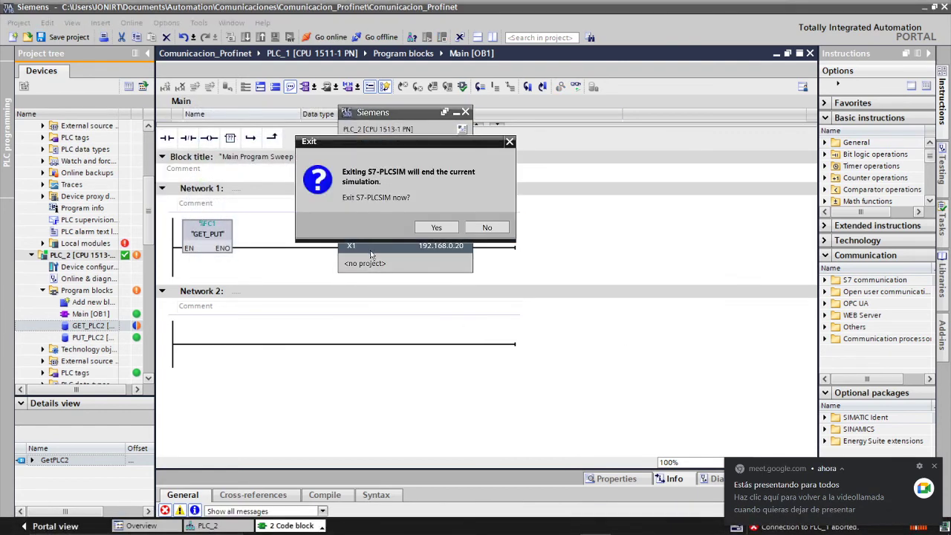
pyautogui.click(435, 229)
# - Open PLC_2's GET_PLC2 and PUT_PLC2 data blocks to check their arrays, and compile the selected PUT_PLC2 block
pyautogui.click(97, 331)
pyautogui.doubleClick(96, 329)
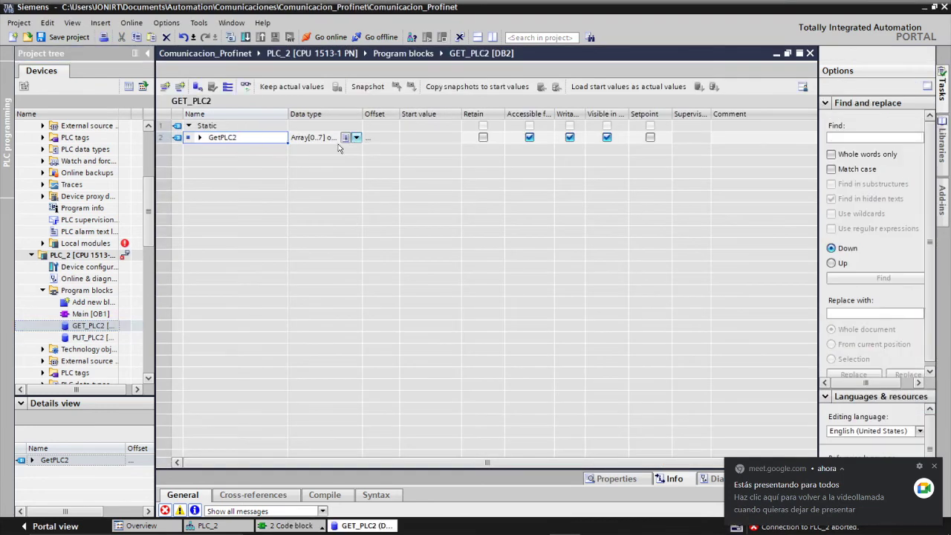
pyautogui.click(81, 337)
pyautogui.doubleClick(80, 338)
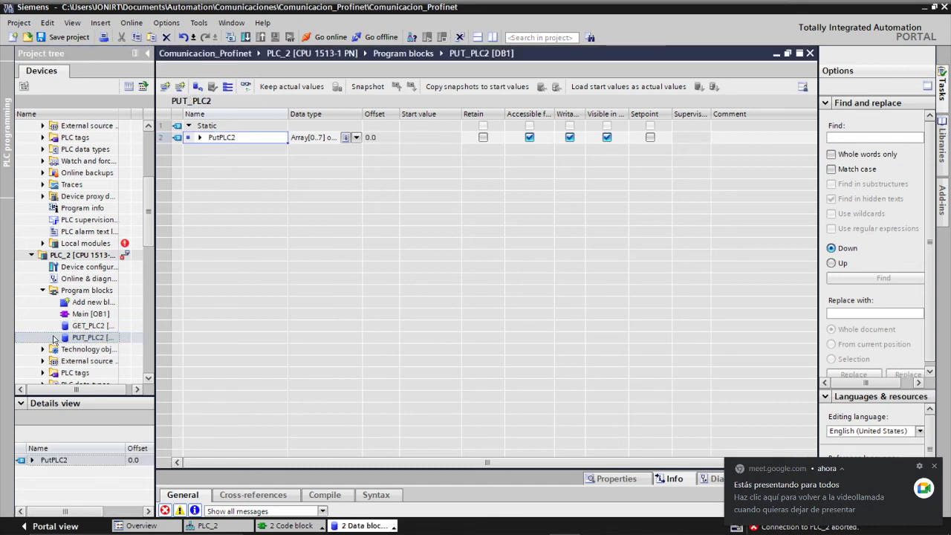
pyautogui.click(229, 37)
# - Start a simulation for PLC_2 and search for its target device with the connection to subnet PN/IE_1
pyautogui.scroll(1, 150, 238)
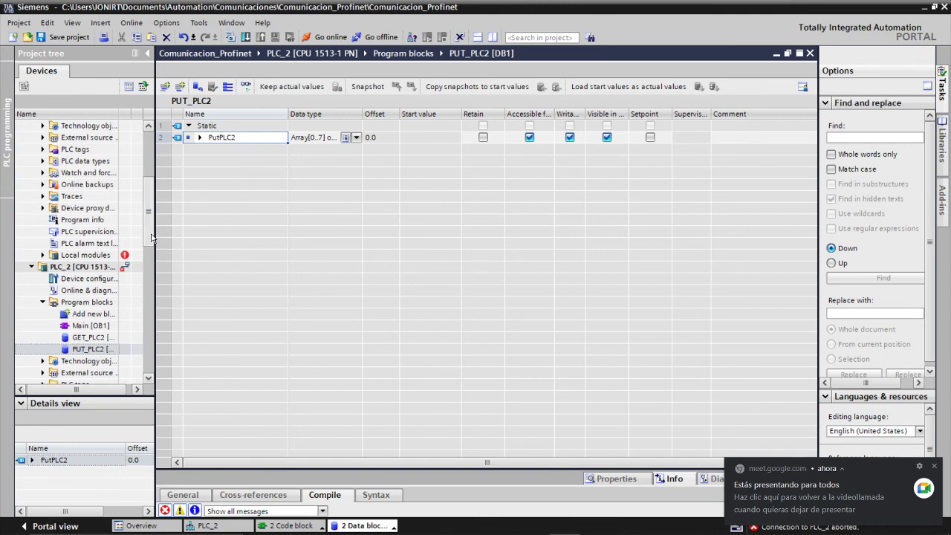
pyautogui.scroll(3, 151, 230)
pyautogui.moveTo(155, 221); pyautogui.dragTo(155, 243)
pyautogui.click(80, 267)
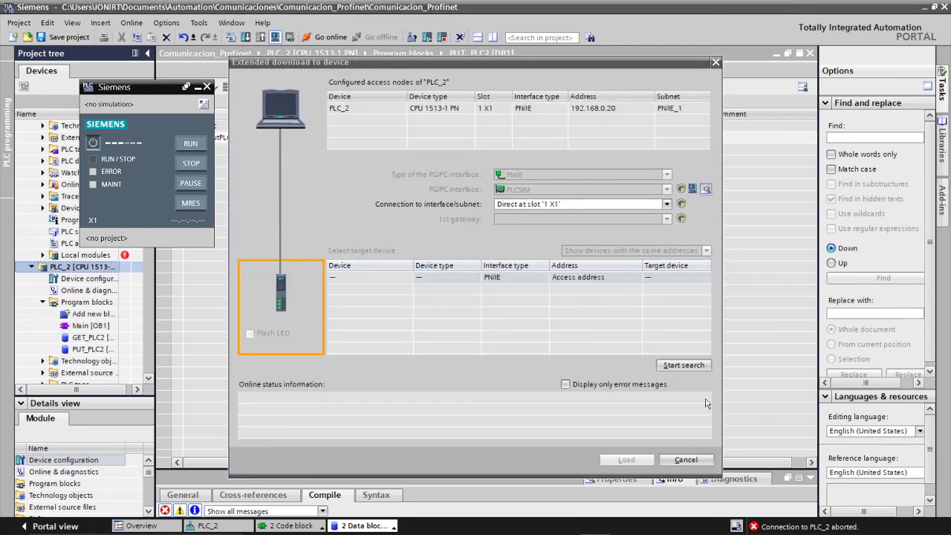
pyautogui.click(671, 368)
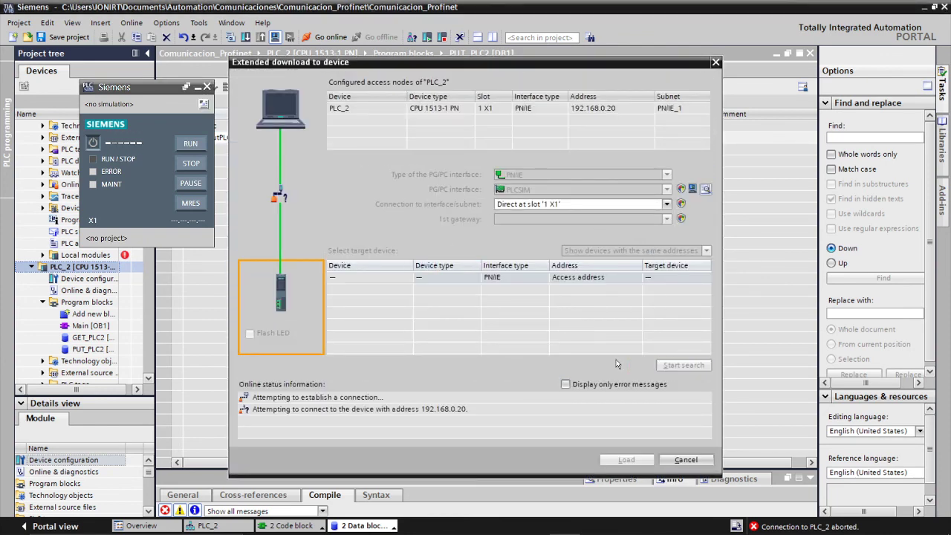
pyautogui.click(569, 204)
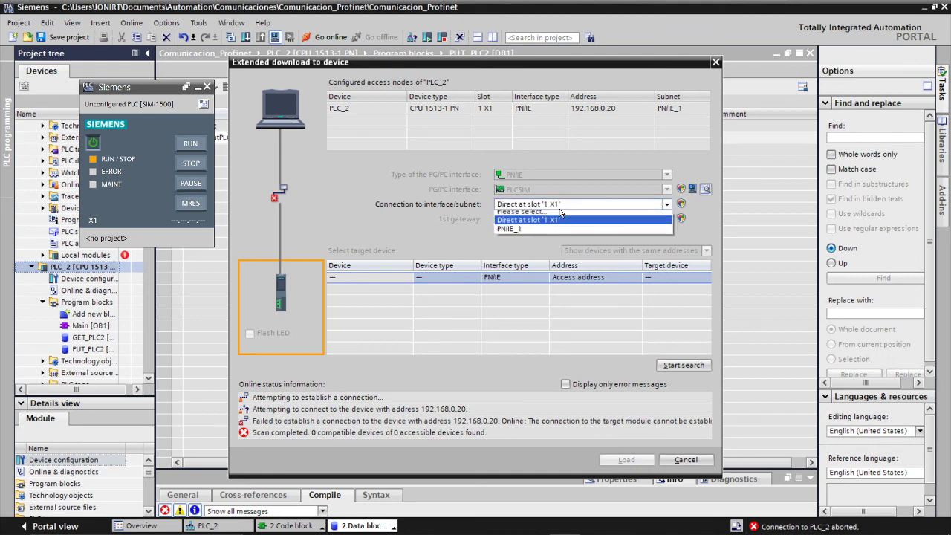
pyautogui.click(544, 234)
pyautogui.click(685, 366)
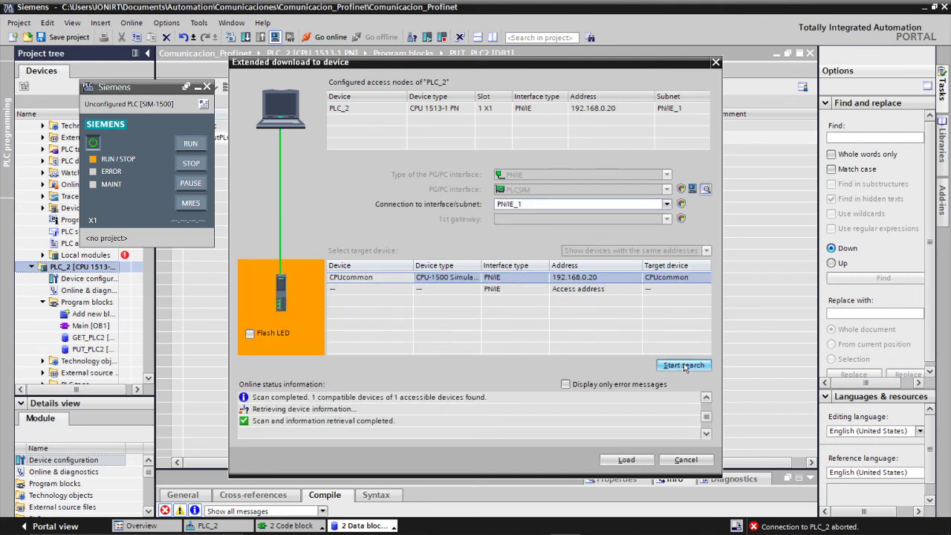
# - Load the PLC_2 program into the simulated CPU and finish with the Start module action
pyautogui.click(616, 460)
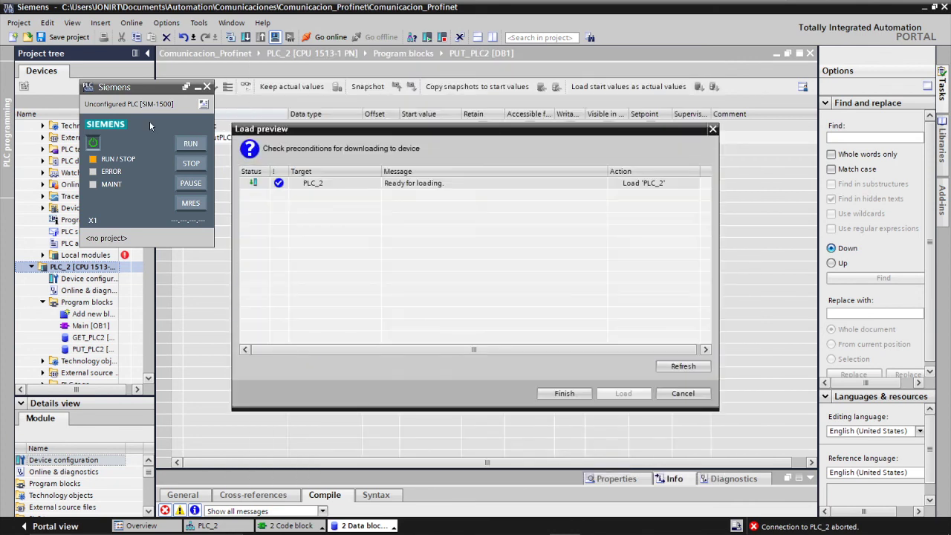
pyautogui.click(624, 393)
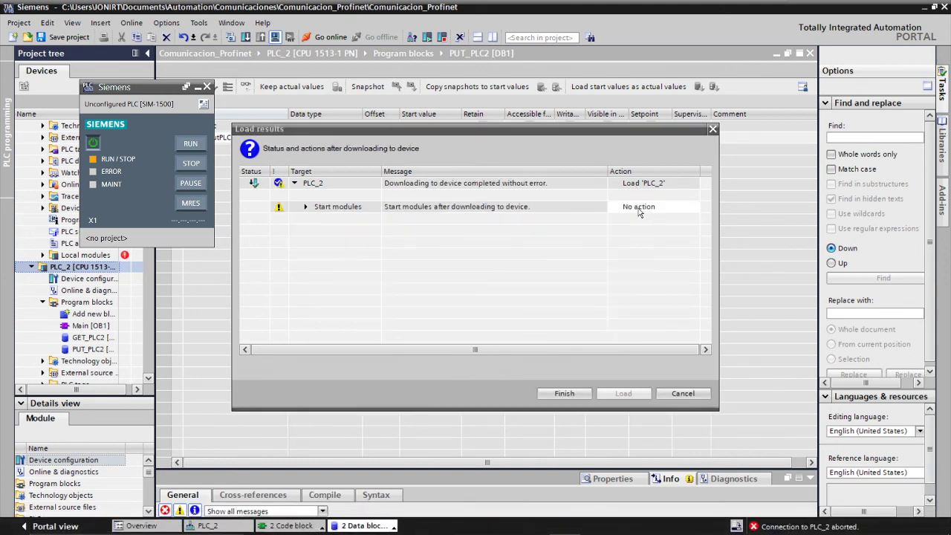
pyautogui.click(644, 207)
pyautogui.click(642, 207)
pyautogui.click(643, 227)
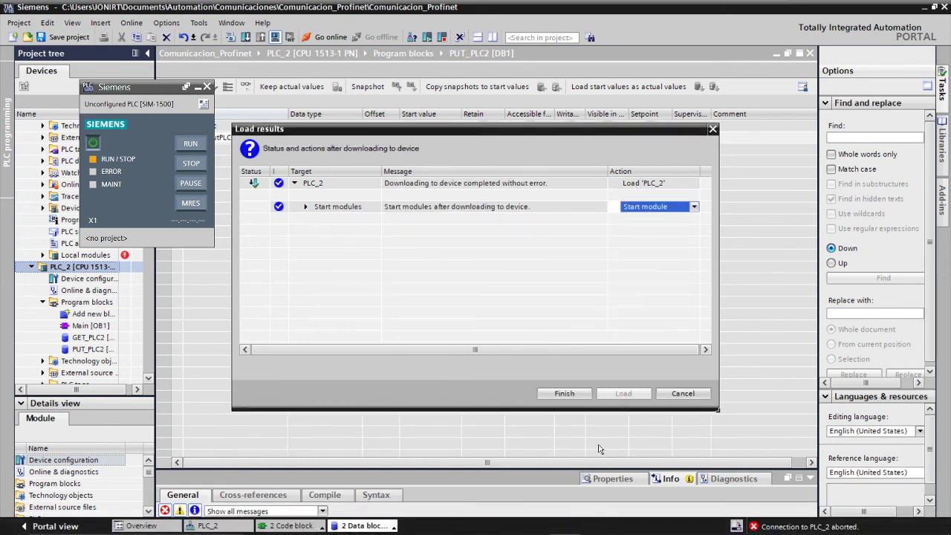
pyautogui.click(574, 396)
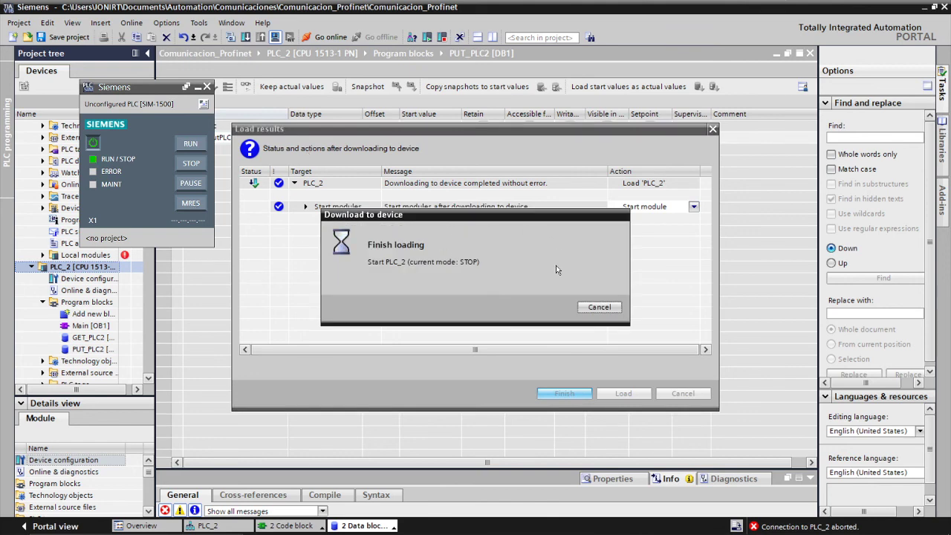
# - Move the PLC_2 simulator aside, take PLC_1 offline, and start a simulation for PLC_1
pyautogui.moveTo(121, 85); pyautogui.dragTo(630, 159)
pyautogui.moveTo(151, 214); pyautogui.dragTo(145, 157)
pyautogui.click(80, 171)
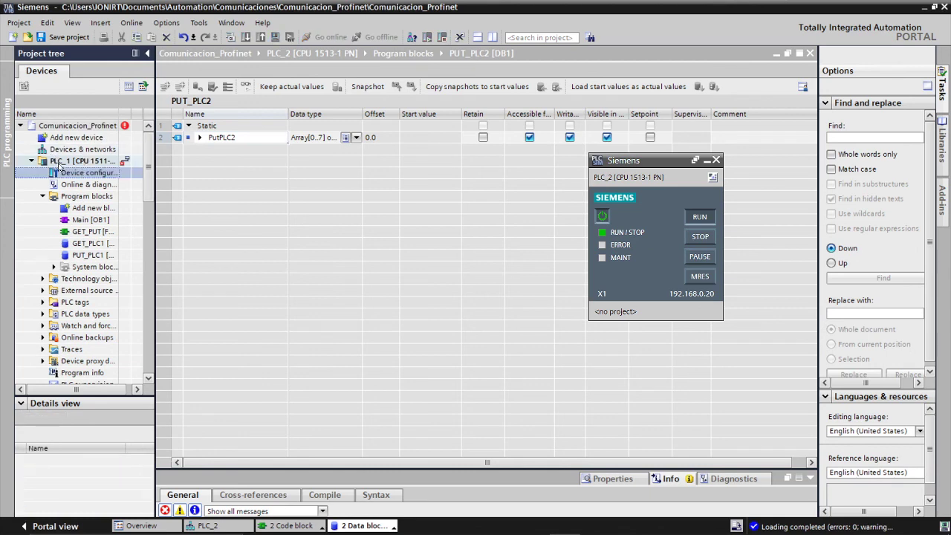
pyautogui.click(57, 162)
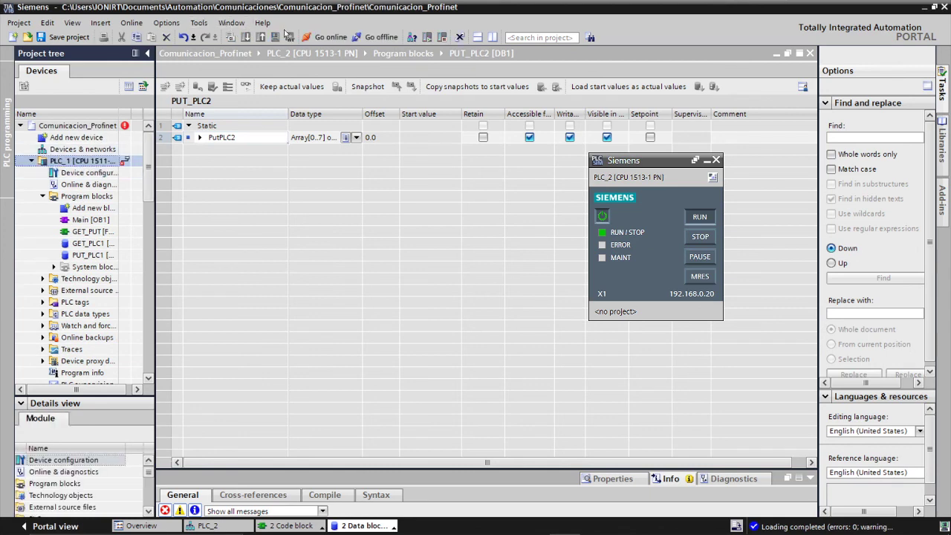
pyautogui.click(377, 36)
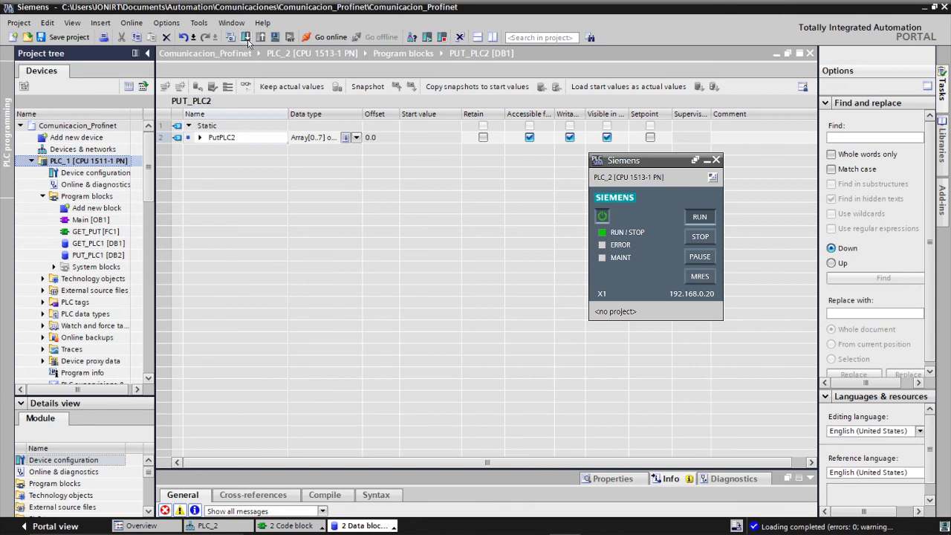
pyautogui.click(273, 37)
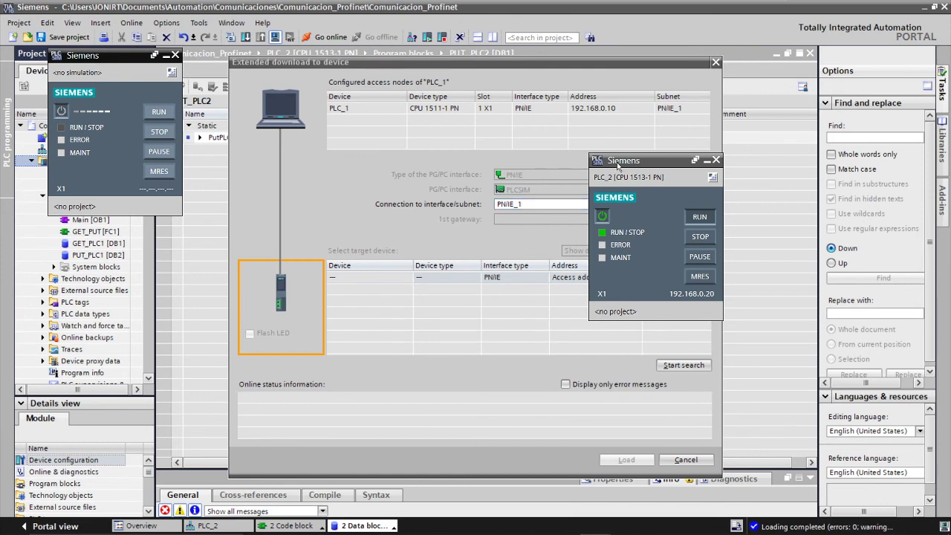
# - Search for PLC_1's simulated target device and load its program, finishing with the Start module action
pyautogui.moveTo(618, 165); pyautogui.dragTo(720, 166)
pyautogui.click(680, 366)
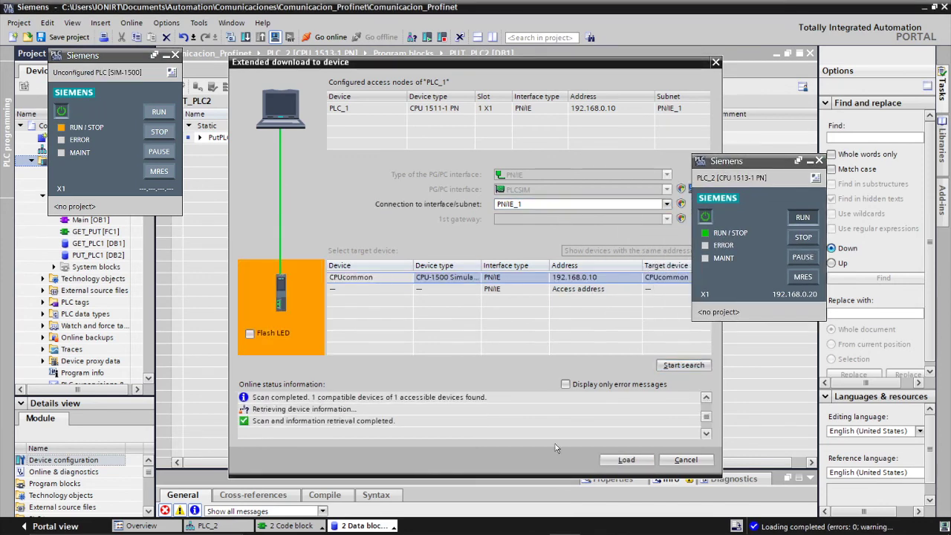
pyautogui.click(624, 462)
pyautogui.moveTo(736, 163); pyautogui.dragTo(773, 163)
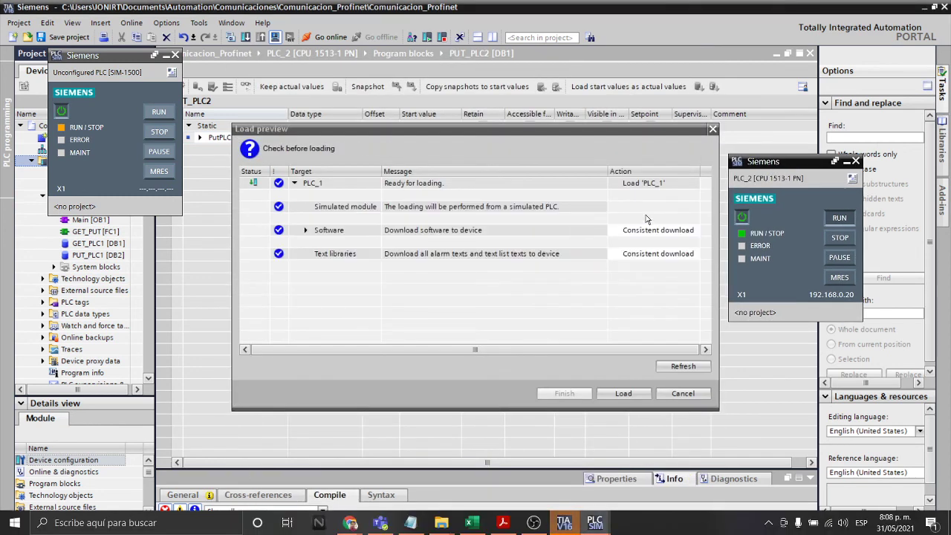
pyautogui.click(623, 394)
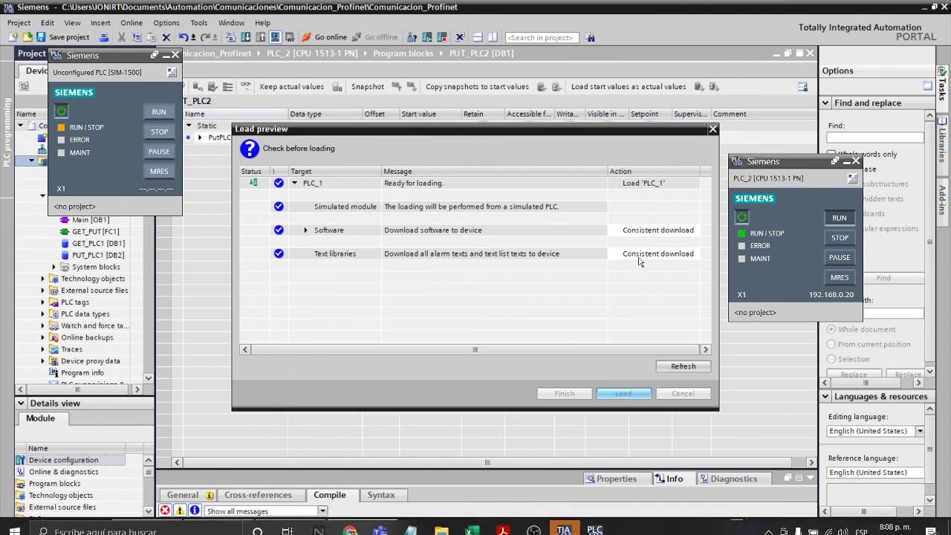
pyautogui.click(666, 208)
pyautogui.click(658, 225)
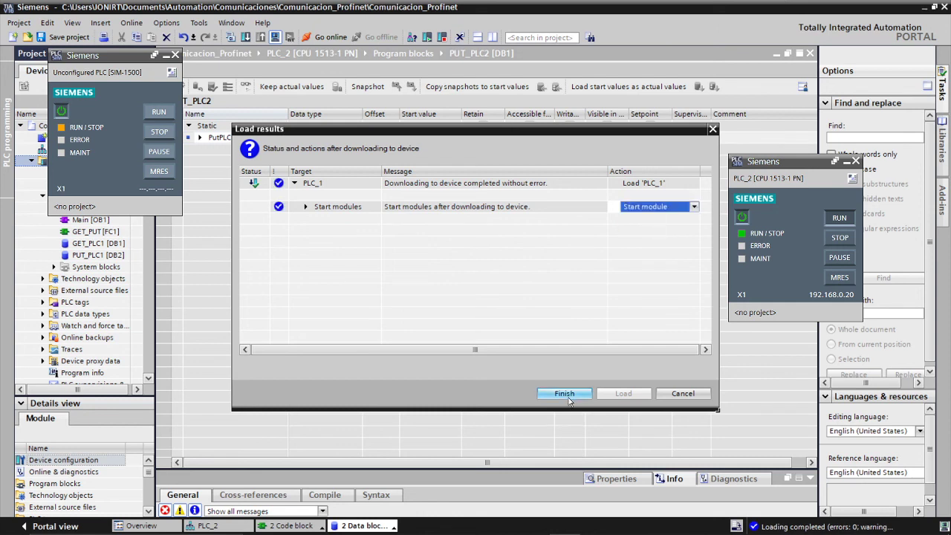
pyautogui.click(564, 394)
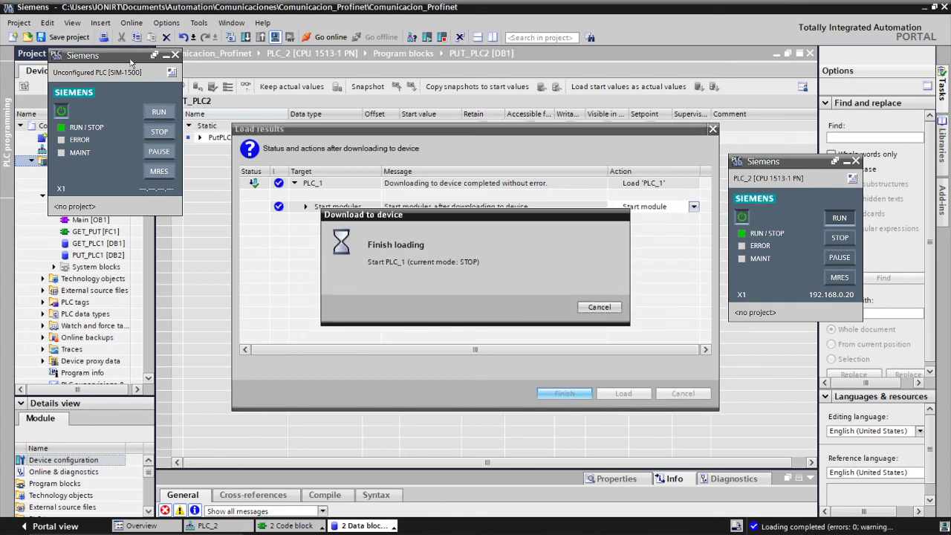
# - Place the two PLC simulators side by side, and float PLC_2's PUT_PLC2 data block in a shortened window with GET_PLC2 closed
pyautogui.moveTo(121, 61); pyautogui.dragTo(535, 186)
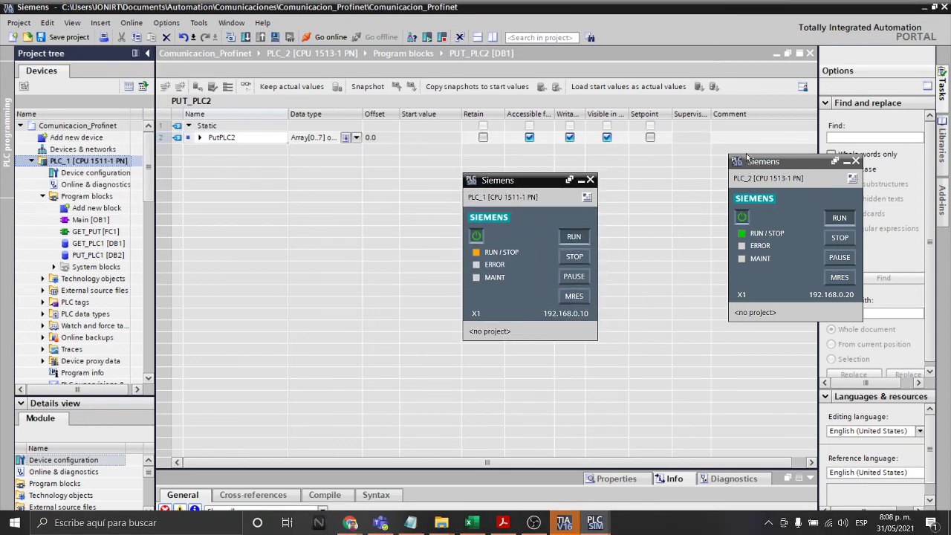
pyautogui.moveTo(756, 162); pyautogui.dragTo(627, 180)
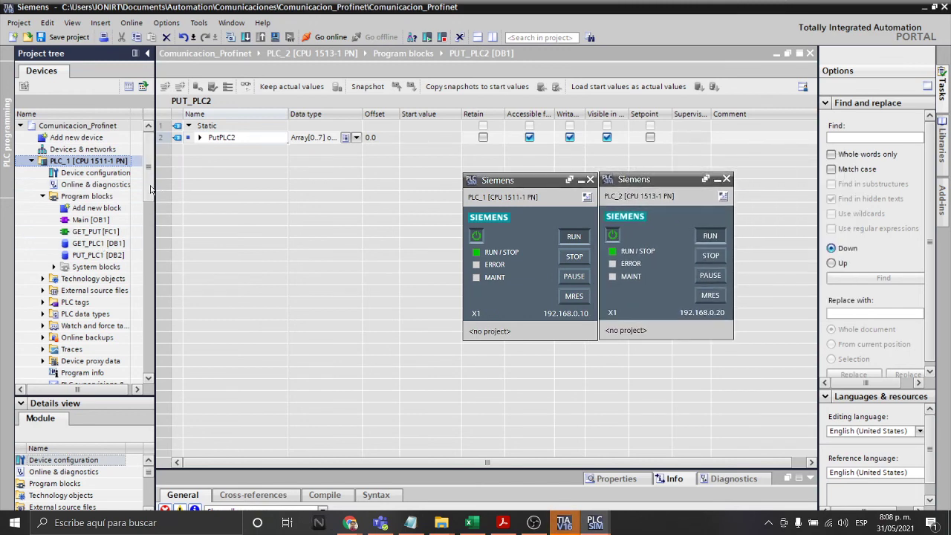
pyautogui.click(787, 53)
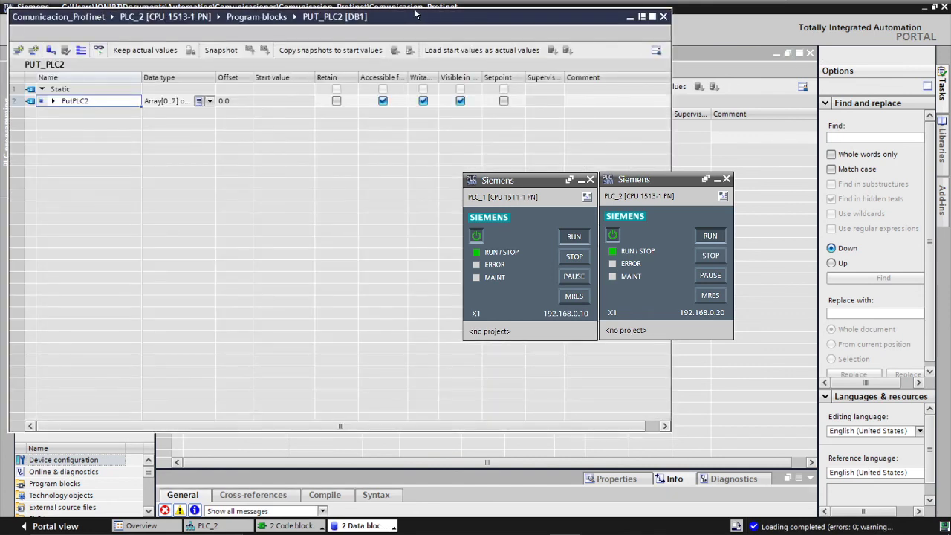
pyautogui.moveTo(399, 8); pyautogui.dragTo(393, 209)
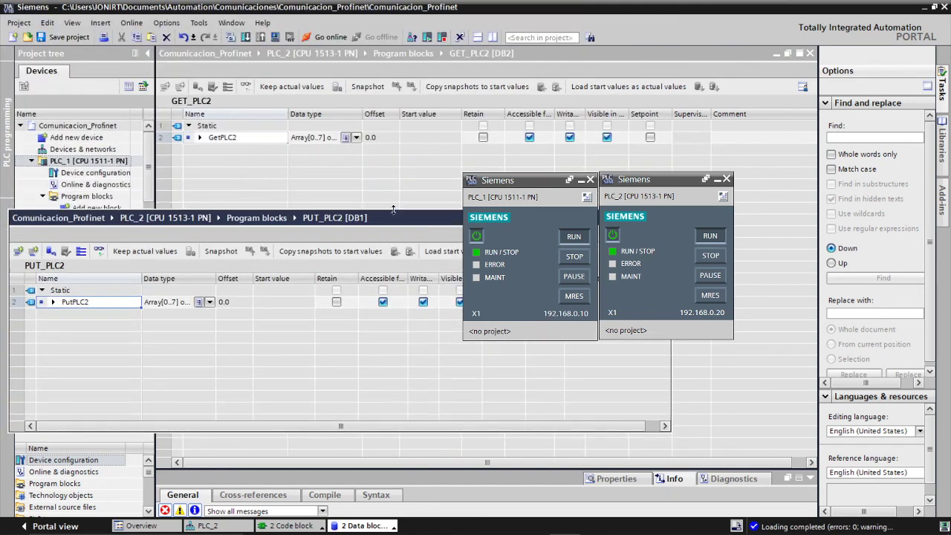
pyautogui.click(788, 55)
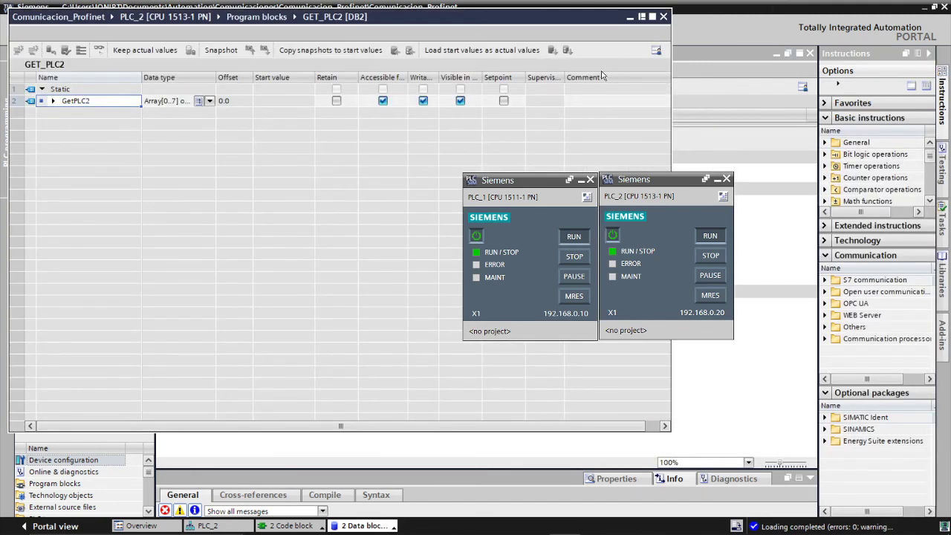
pyautogui.click(663, 16)
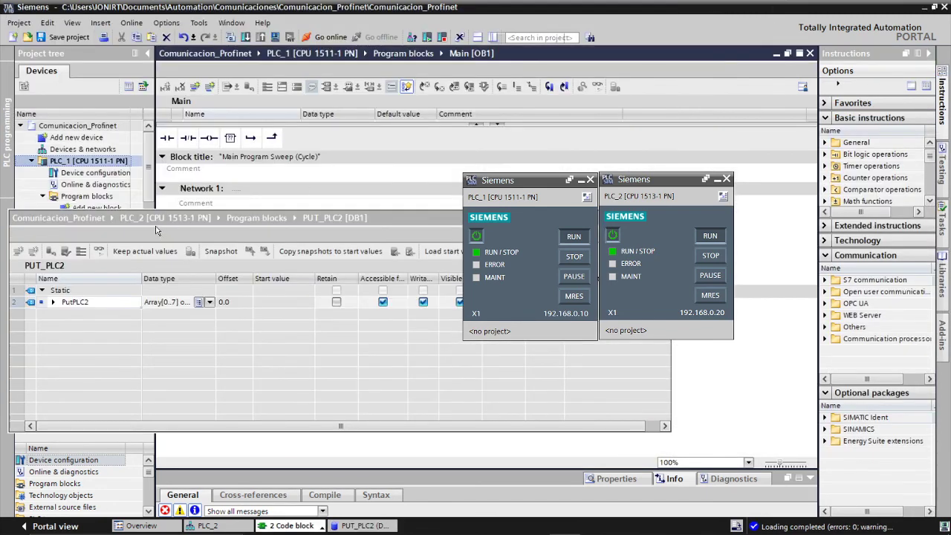
pyautogui.moveTo(153, 222); pyautogui.dragTo(338, 62)
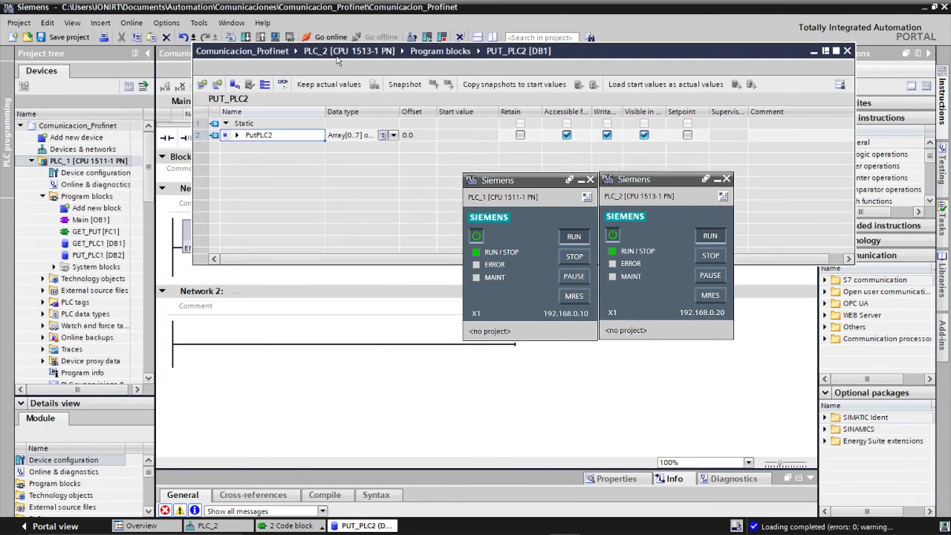
# - Open PLC_1's PUT_PLC1 data block in a shortened floating window, and monitor its expanded PutPLC1 array
pyautogui.click(89, 255)
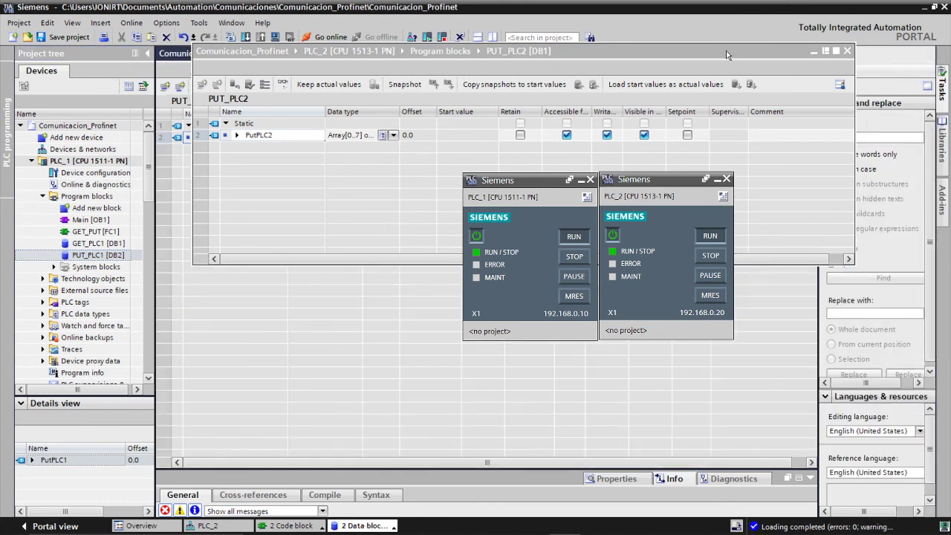
pyautogui.moveTo(728, 53); pyautogui.dragTo(636, 128)
pyautogui.click(787, 54)
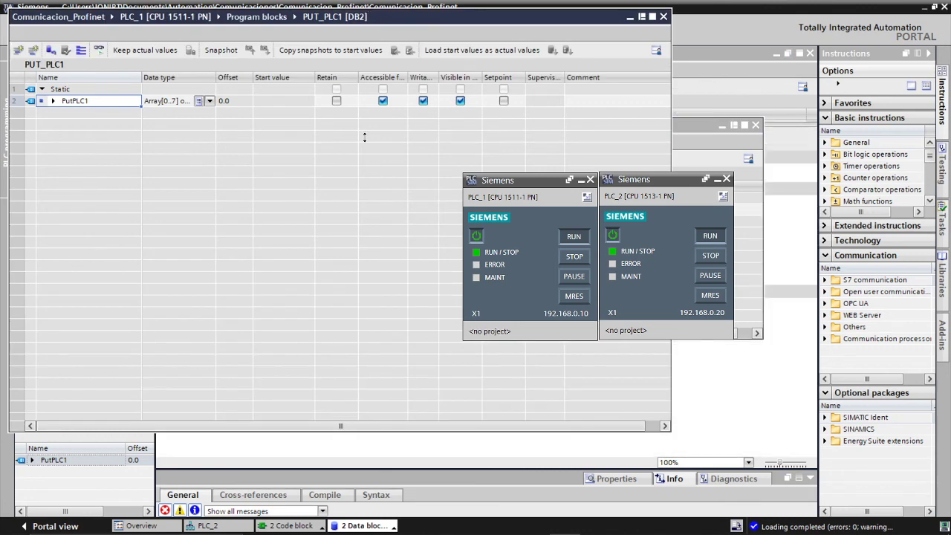
pyautogui.moveTo(367, 8); pyautogui.dragTo(364, 189)
pyautogui.click(99, 223)
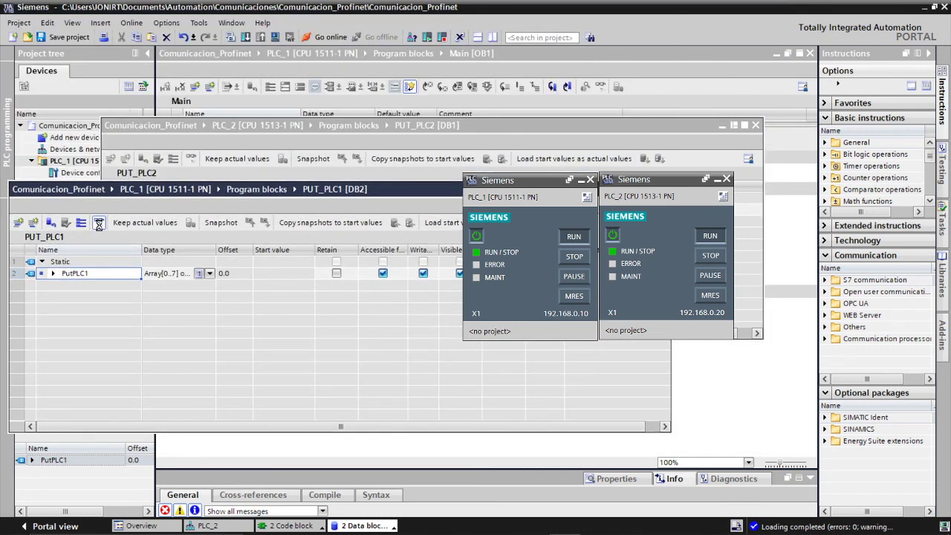
pyautogui.click(53, 273)
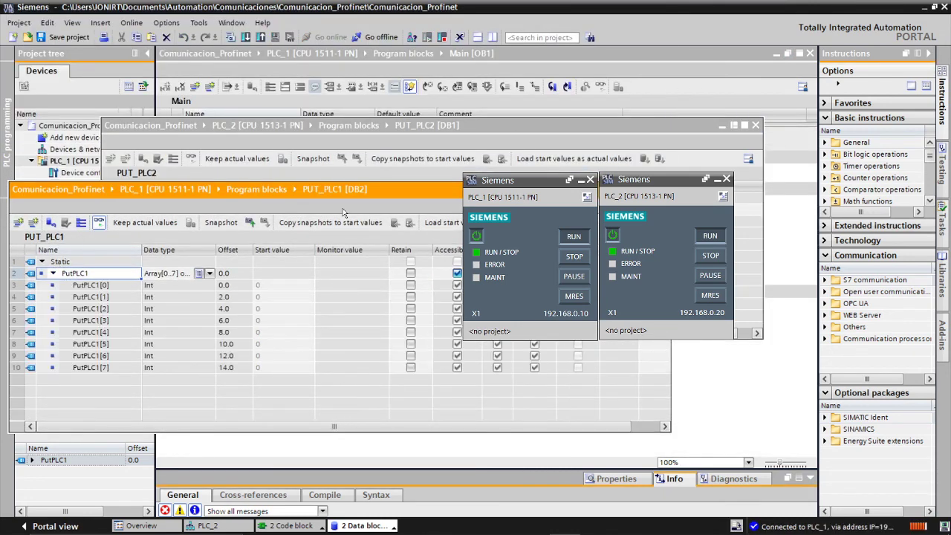
# - Monitor the expanded PutPLC2 array, and arrange PUT_PLC2 above PUT_PLC1 with both simulators clear of the monitor values
pyautogui.moveTo(341, 134); pyautogui.dragTo(317, 73)
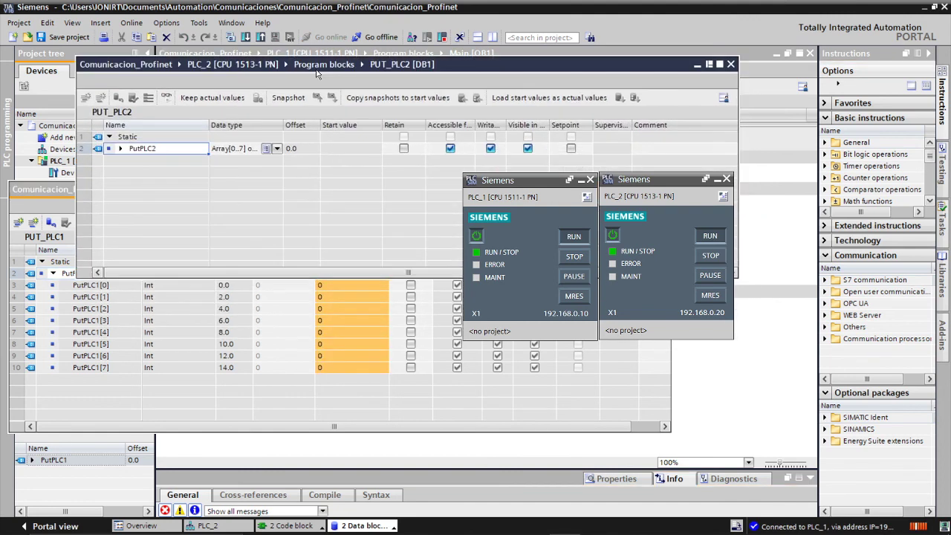
pyautogui.click(166, 98)
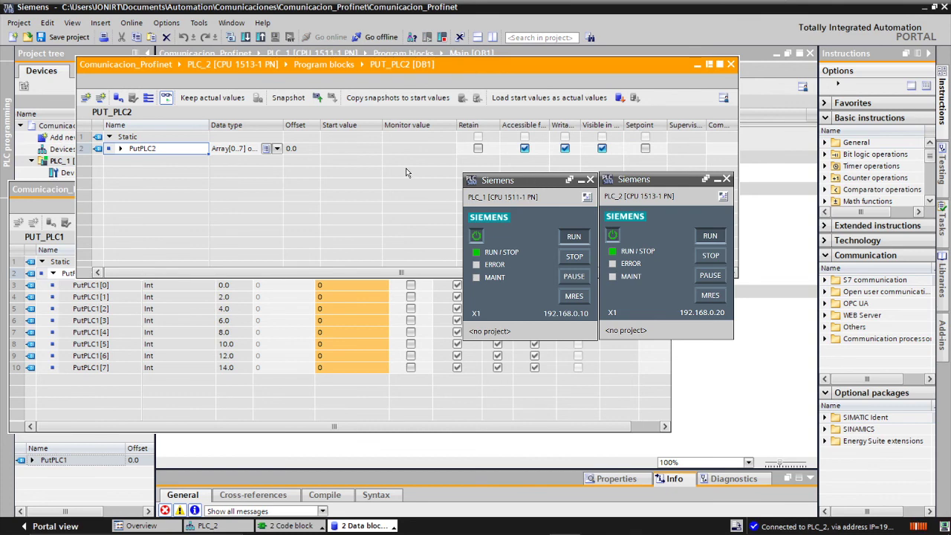
pyautogui.moveTo(308, 68); pyautogui.dragTo(308, 19)
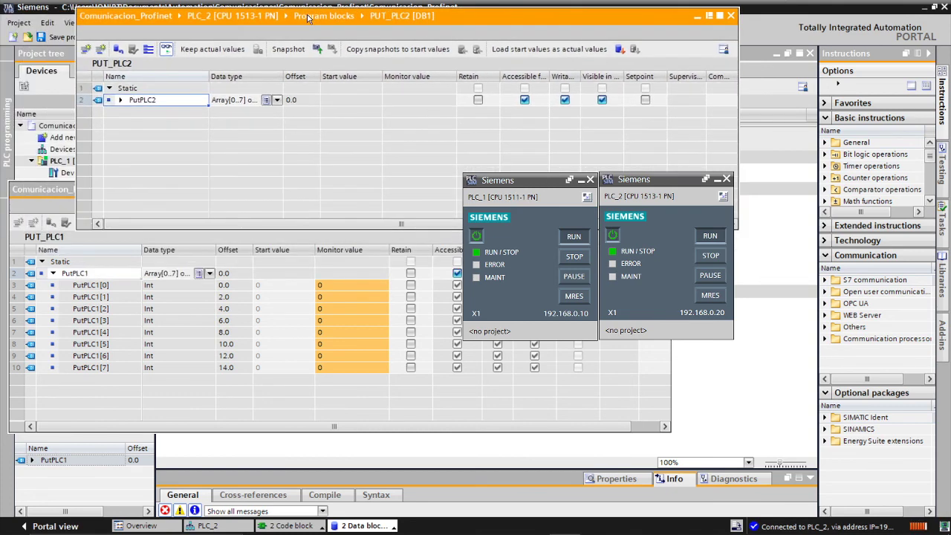
pyautogui.click(120, 99)
pyautogui.moveTo(41, 193); pyautogui.dragTo(101, 241)
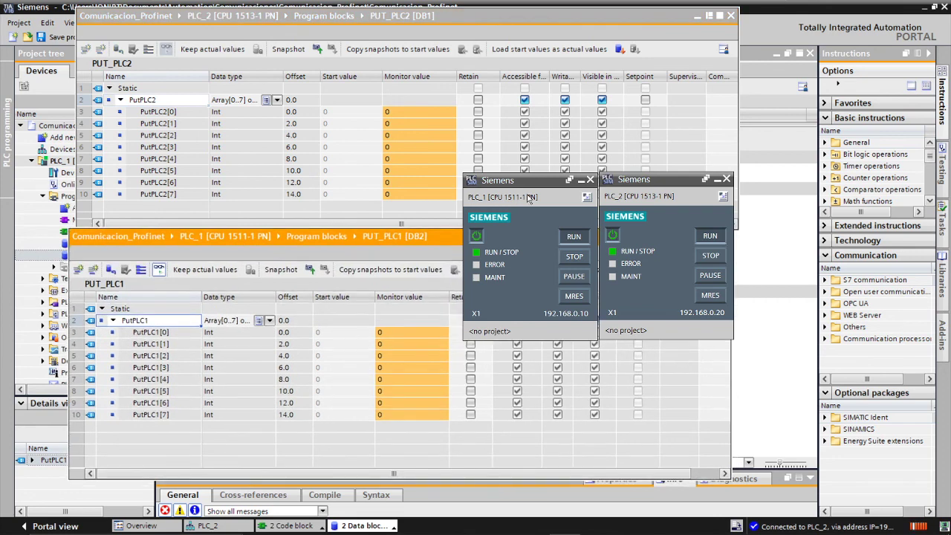
pyautogui.moveTo(616, 179); pyautogui.dragTo(757, 148)
pyautogui.moveTo(507, 188); pyautogui.dragTo(800, 315)
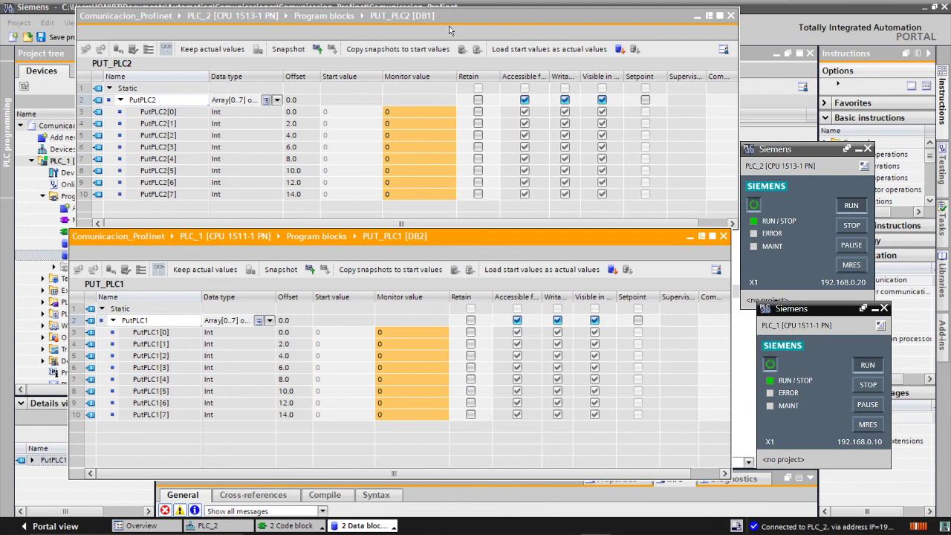
# - Close both PUT data blocks, and monitor PLC_1's GET_PLC1 data block in a shortened floating window
pyautogui.click(730, 16)
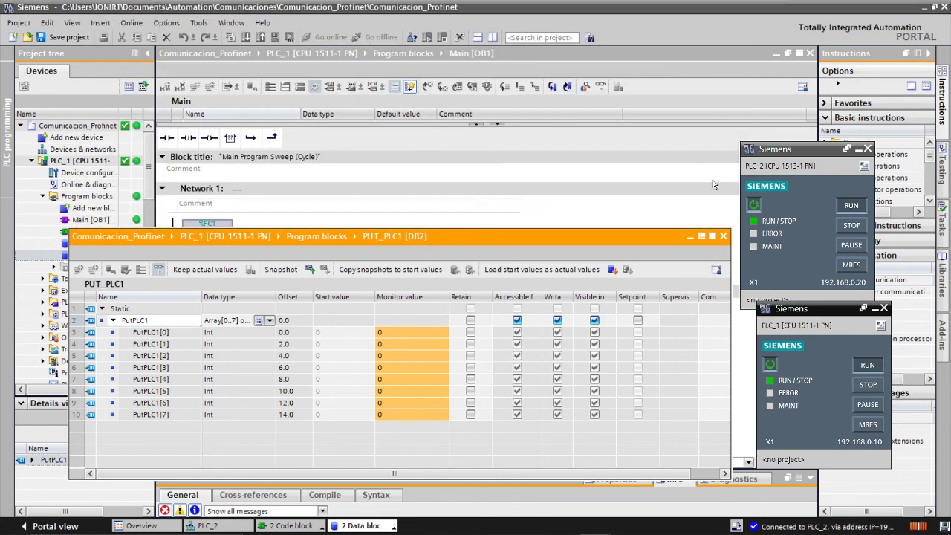
pyautogui.click(723, 235)
pyautogui.doubleClick(86, 243)
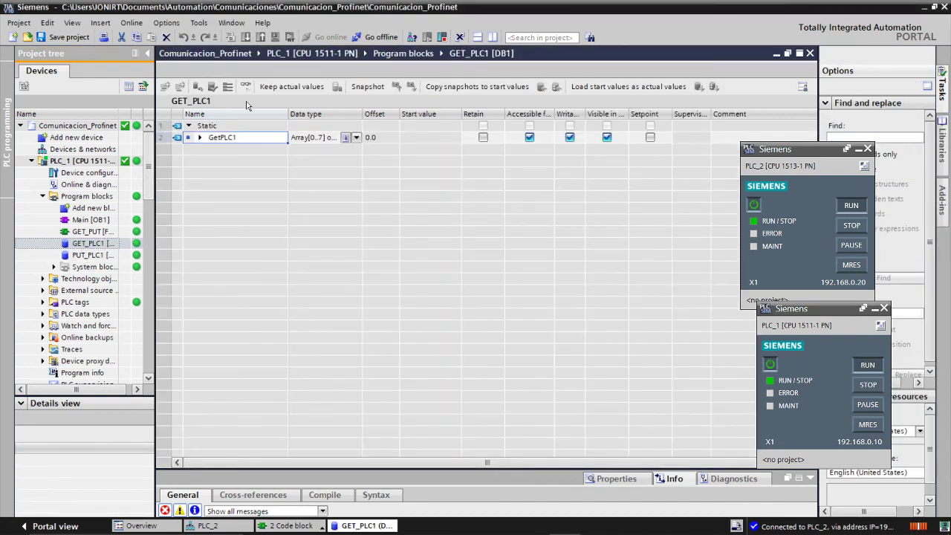
pyautogui.click(788, 53)
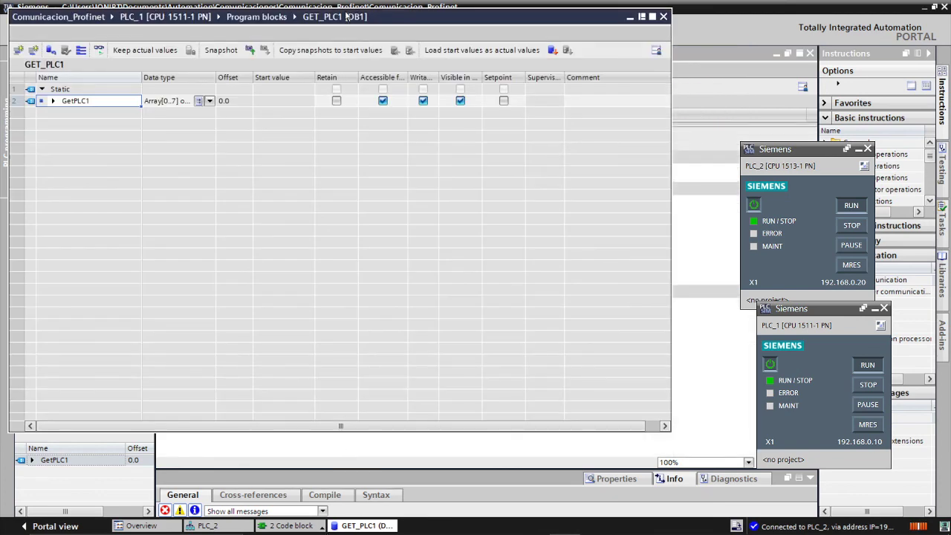
pyautogui.moveTo(343, 9); pyautogui.dragTo(337, 222)
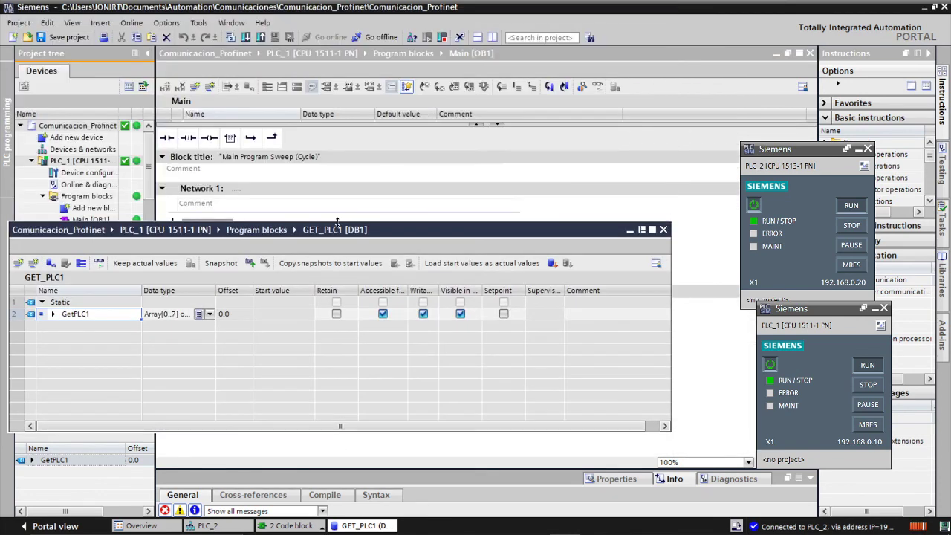
pyautogui.click(100, 265)
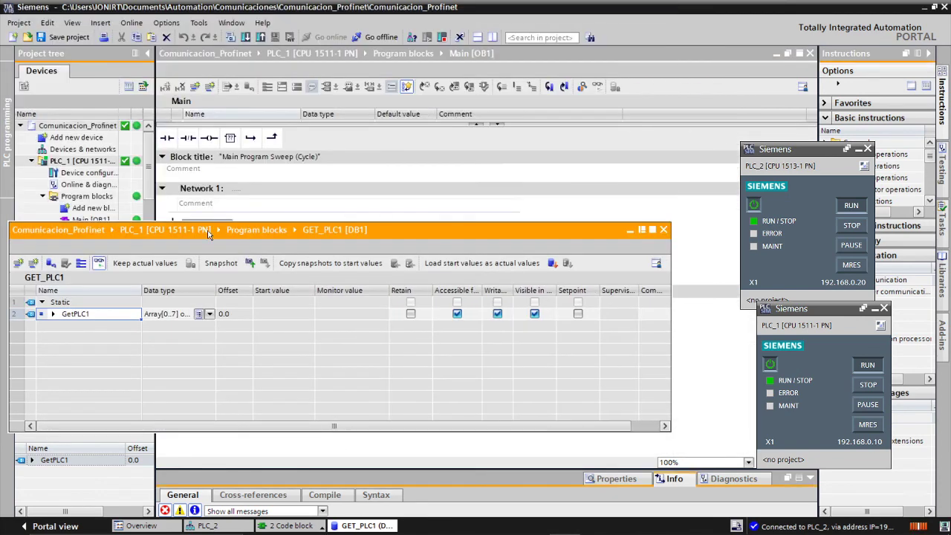
pyautogui.moveTo(208, 235); pyautogui.dragTo(358, 93)
# - Open PLC_2's GET_PLC2 data block in a shortened floating window, and monitor its expanded GetPLC2 array
pyautogui.scroll(-5, 152, 264)
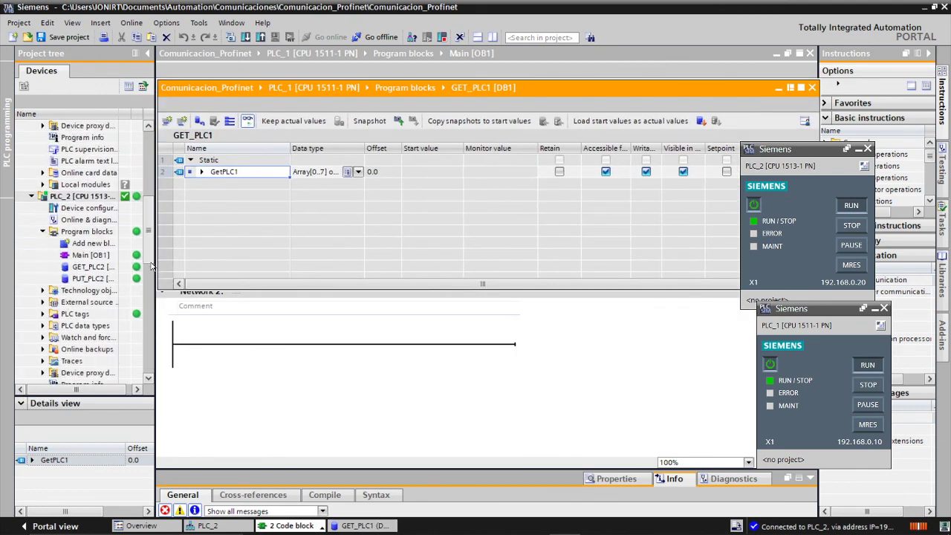
pyautogui.scroll(-2, 152, 264)
pyautogui.click(93, 232)
pyautogui.doubleClick(93, 231)
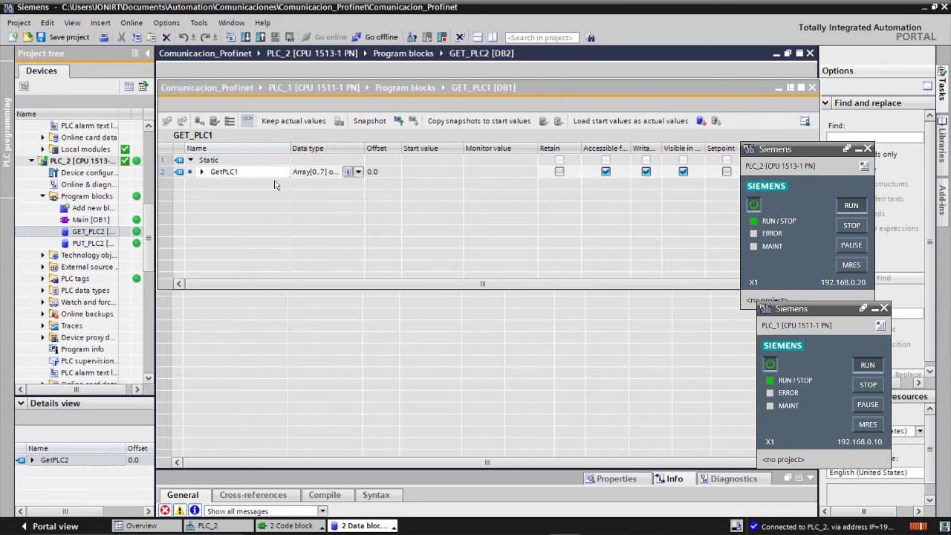
pyautogui.click(787, 55)
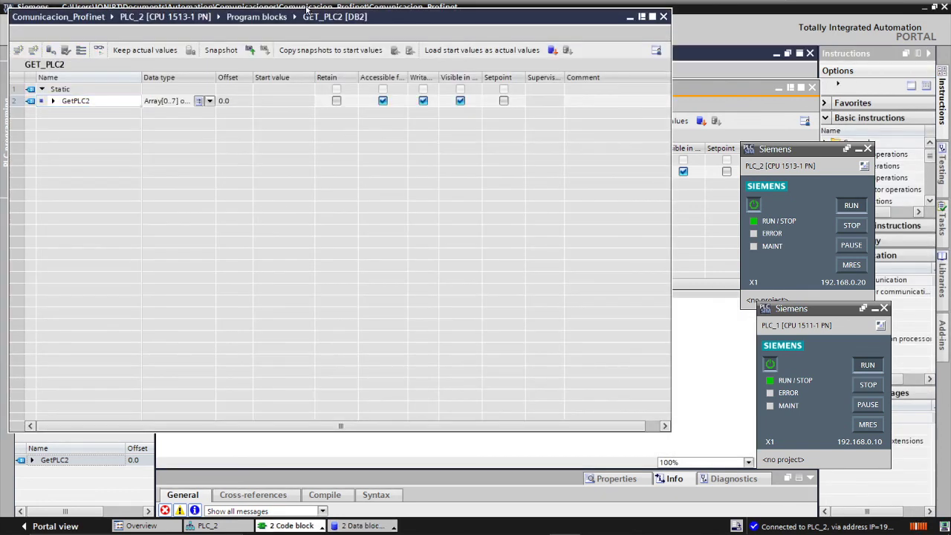
pyautogui.moveTo(305, 9); pyautogui.dragTo(299, 132)
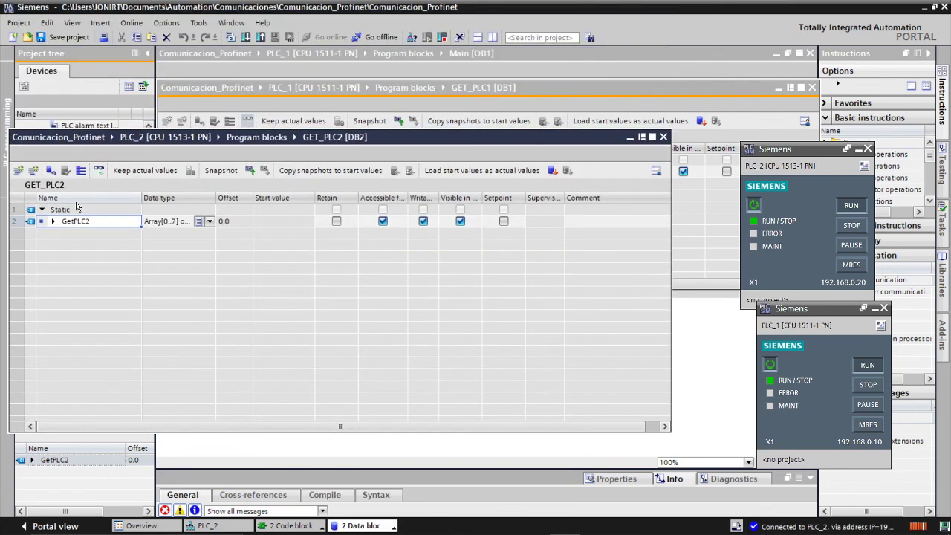
pyautogui.click(53, 221)
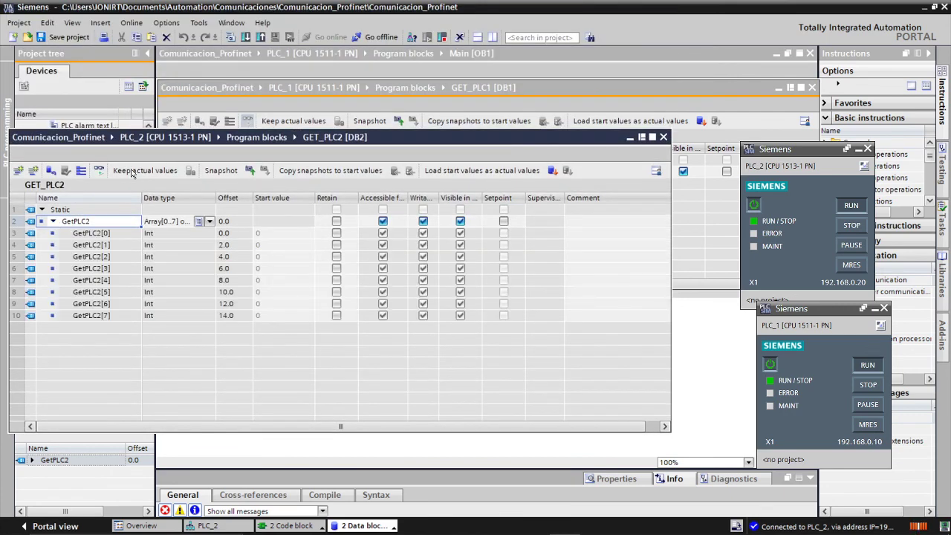
pyautogui.click(97, 172)
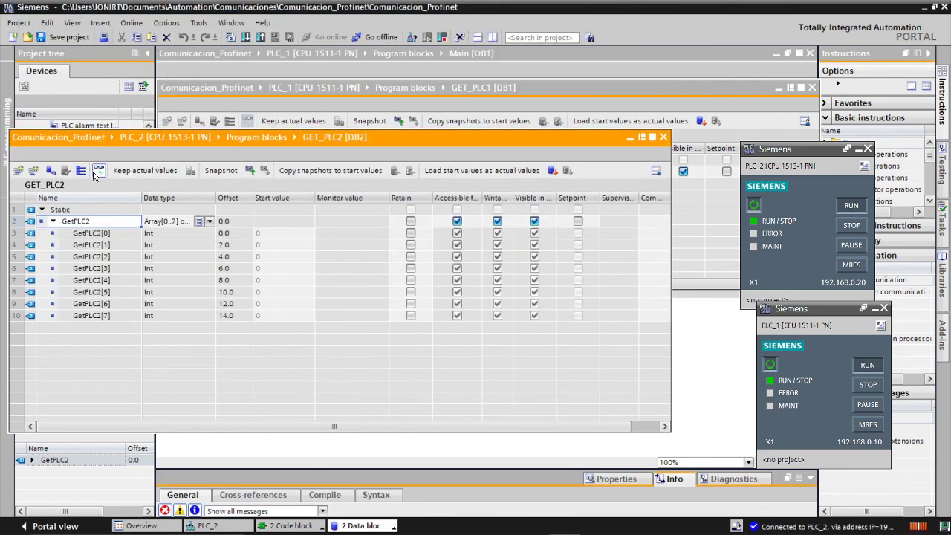
# - Expand the GetPLC1 array and place the GET_PLC2 window below GET_PLC1 to compare their monitor values
pyautogui.click(360, 87)
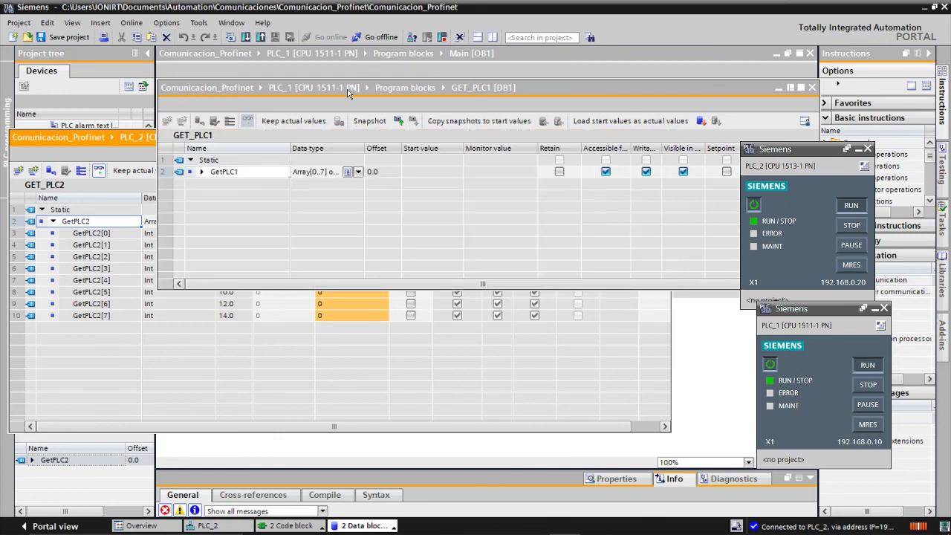
pyautogui.click(203, 173)
pyautogui.moveTo(97, 139); pyautogui.dragTo(267, 261)
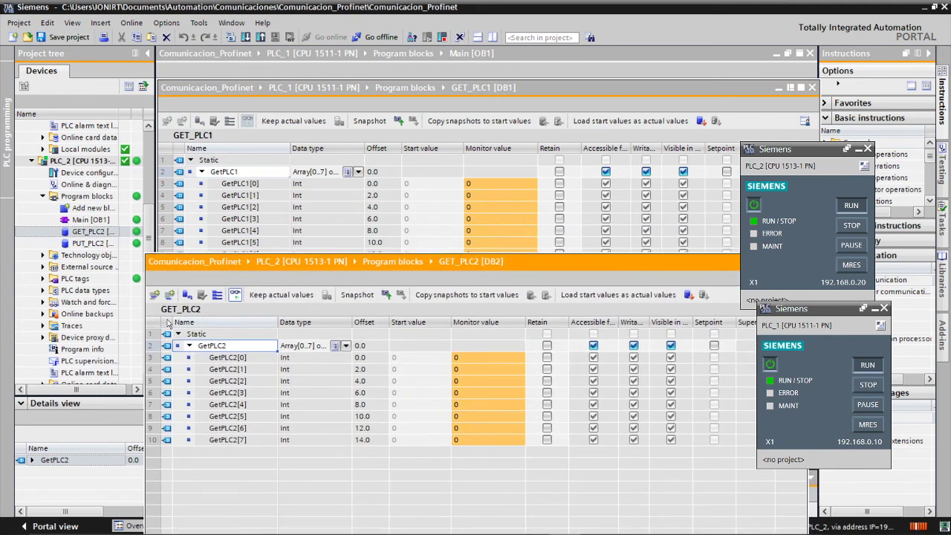
# - Modify the online value of GetPLC2[3] to 50 in GET_PLC2, and try to modify GetPLC1[1] to 300 in GET_PLC1
pyautogui.doubleClick(484, 393)
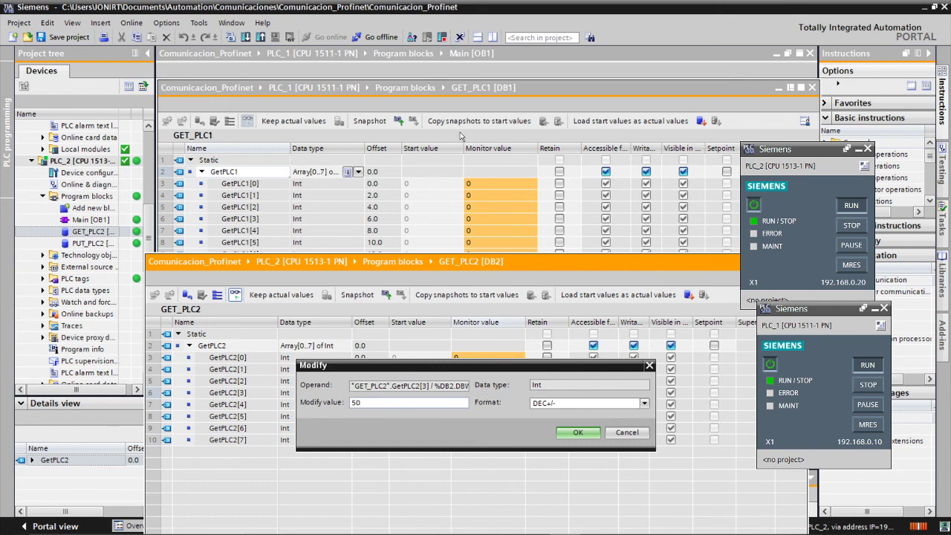
pyautogui.click(579, 433)
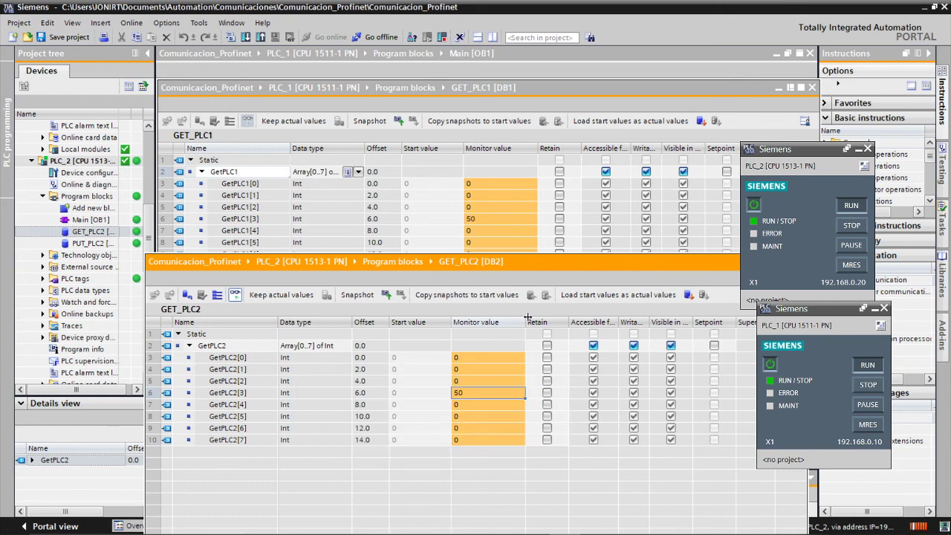
pyautogui.doubleClick(471, 195)
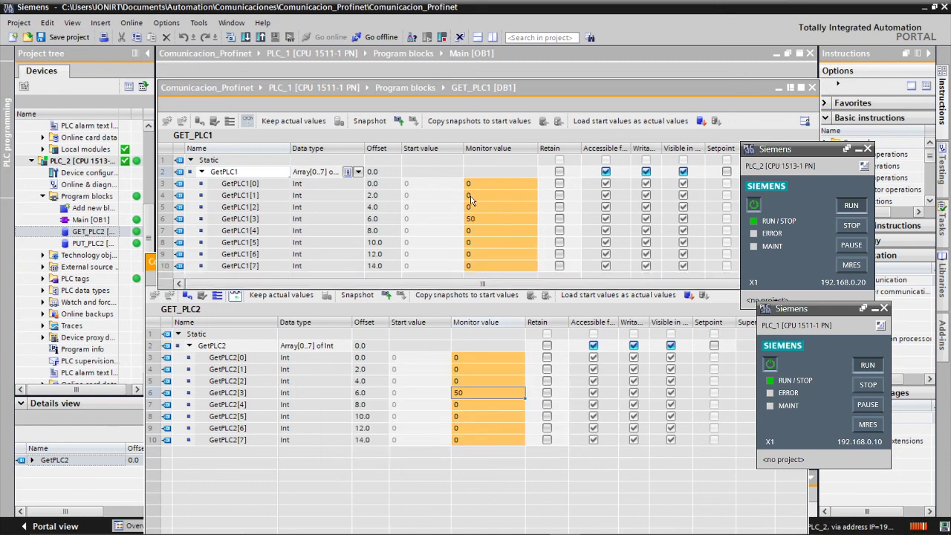
pyautogui.write('300')
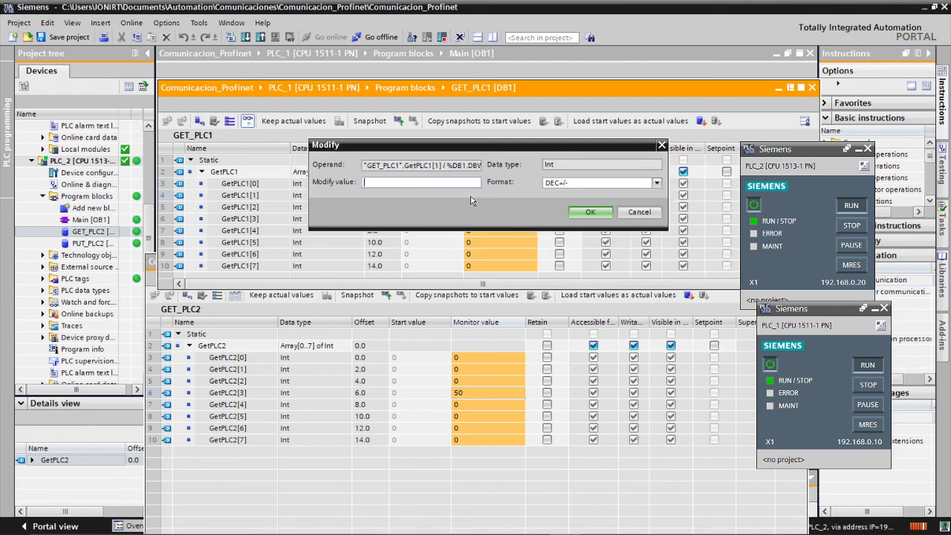
pyautogui.click(594, 218)
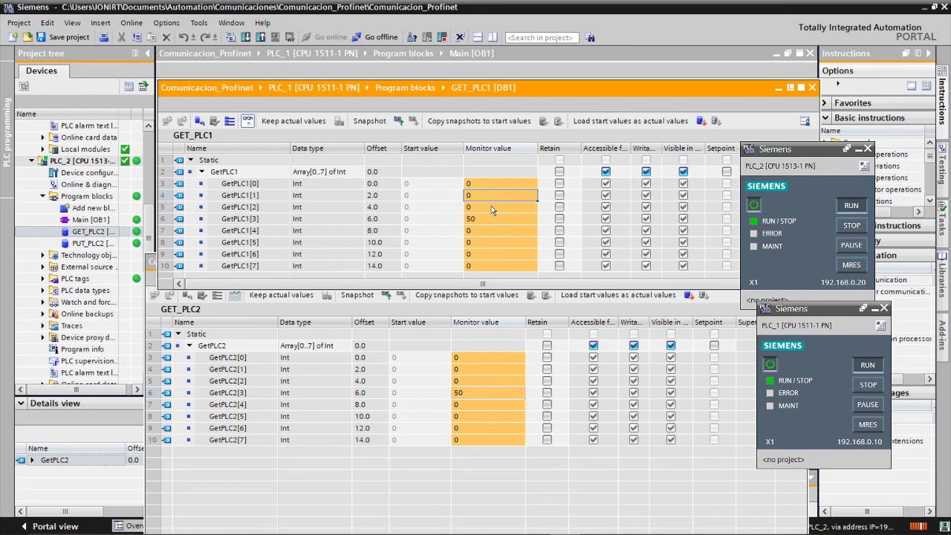
# - Move the GET_PLC1 window clear of Network 1 in PLC_1's Main block, and open the online value of GetPLC2[4] for modification
pyautogui.moveTo(429, 90); pyautogui.dragTo(394, 47)
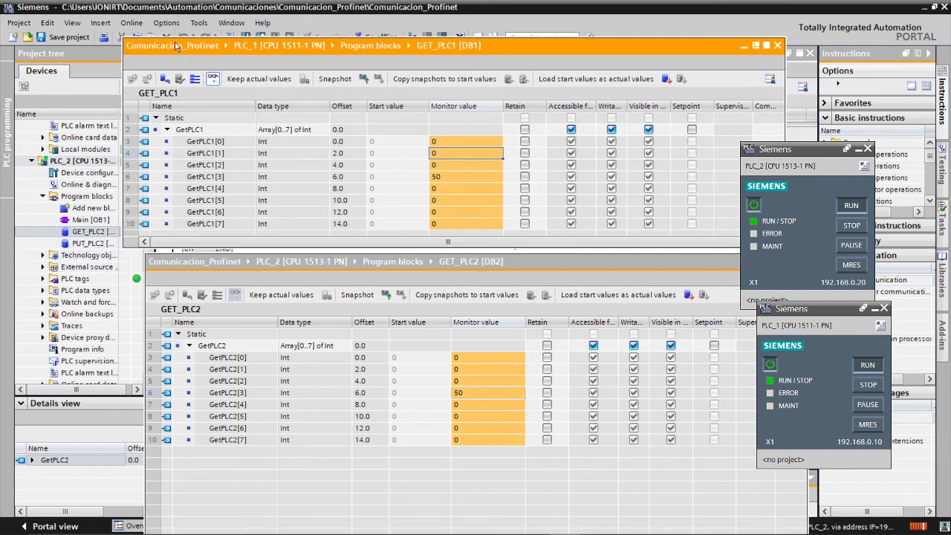
pyautogui.moveTo(176, 47); pyautogui.dragTo(410, 92)
pyautogui.click(158, 136)
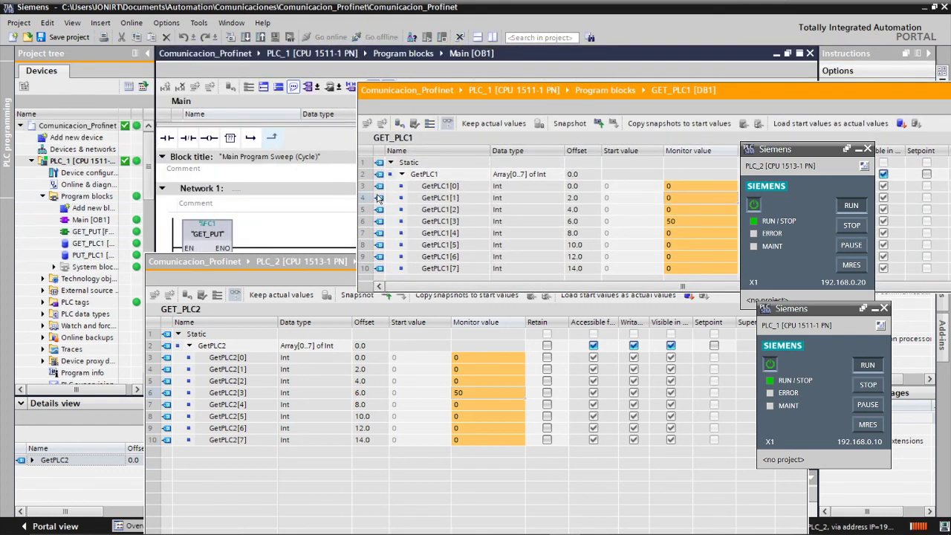
pyautogui.click(456, 416)
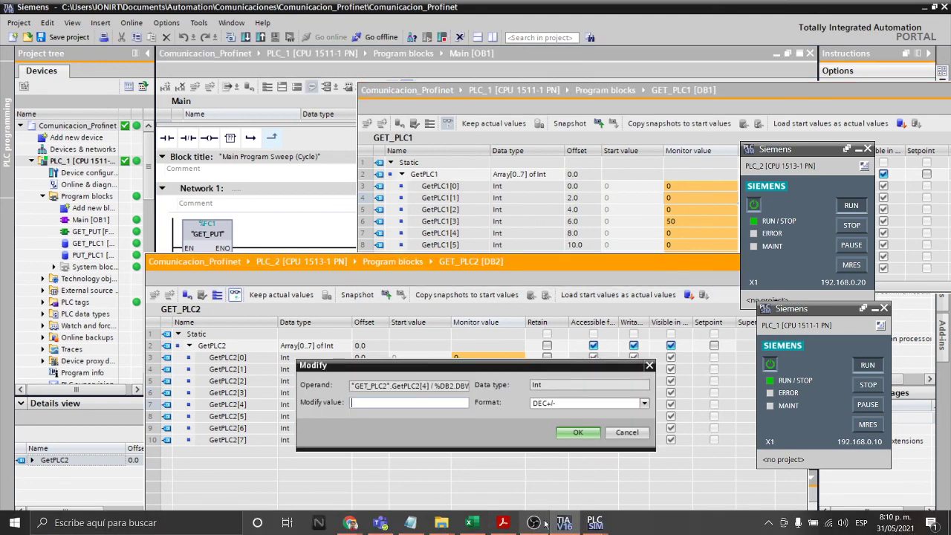
pyautogui.click(534, 524)
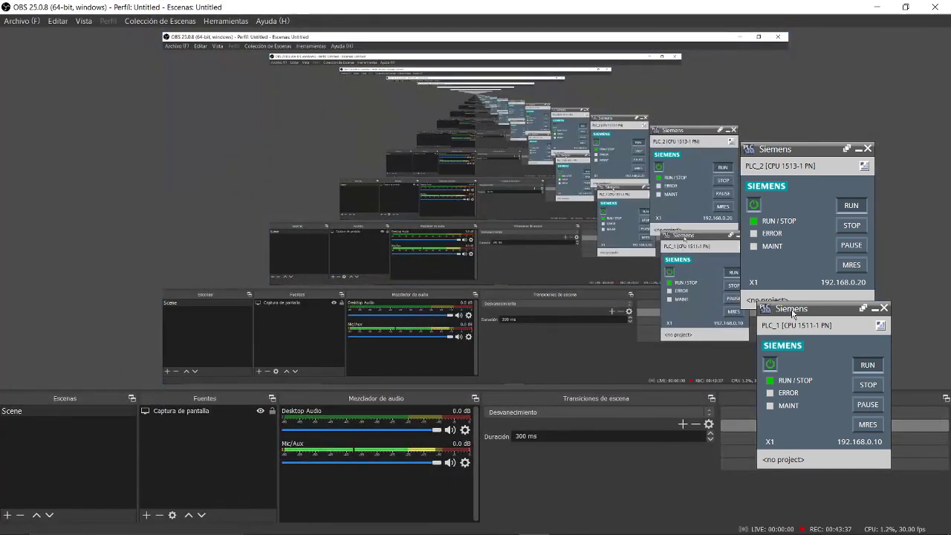